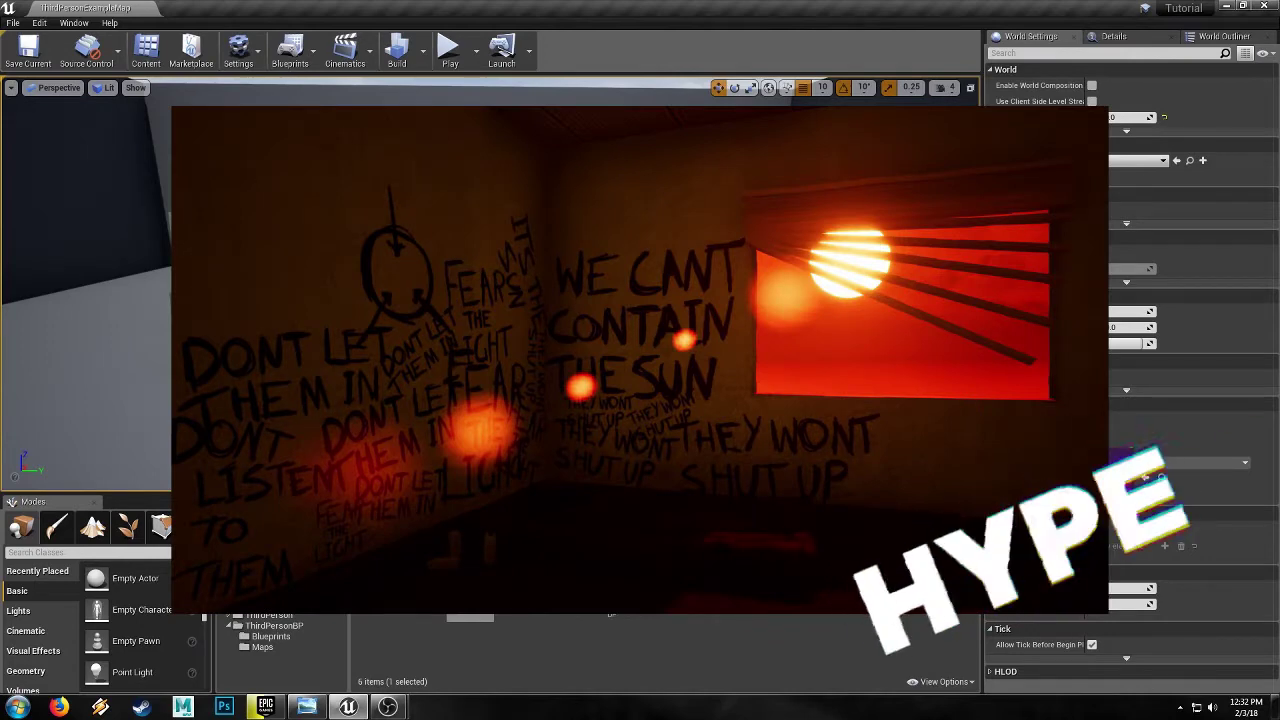
pyautogui.moveTo(517, 302); pyautogui.dragTo(585, 302, button='right')
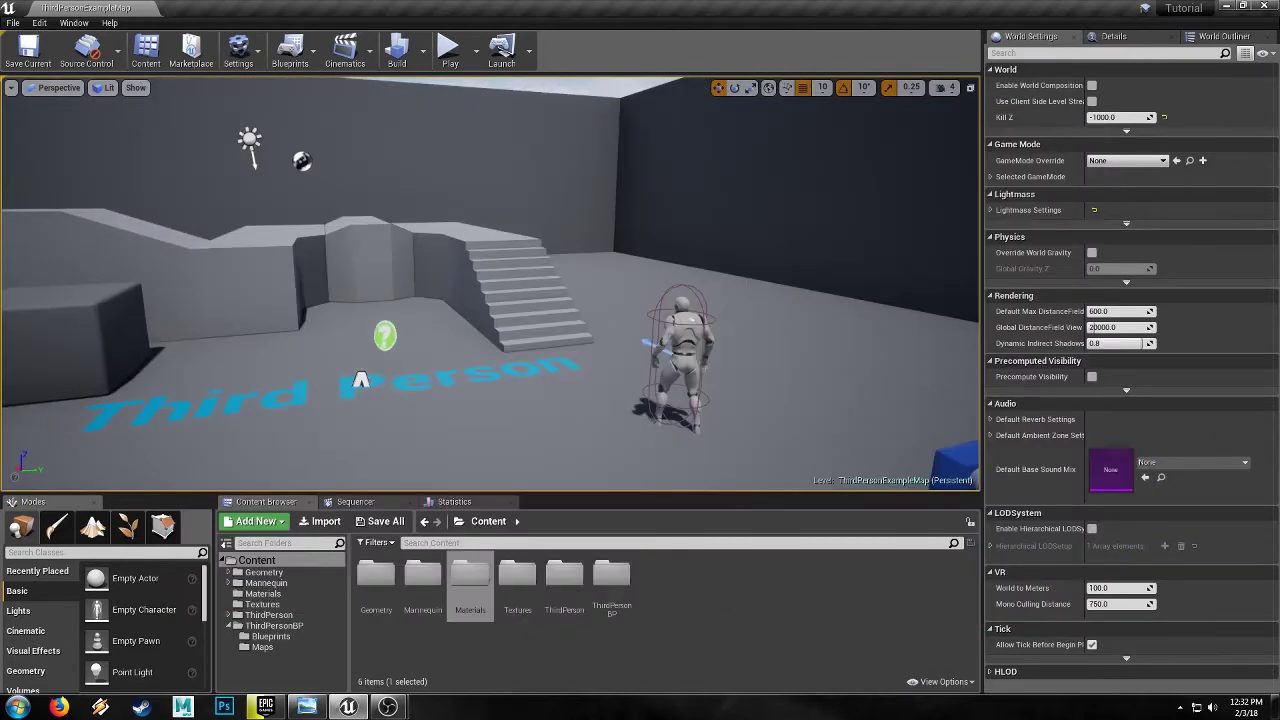
pyautogui.moveTo(585, 302); pyautogui.dragTo(518, 284, button='right')
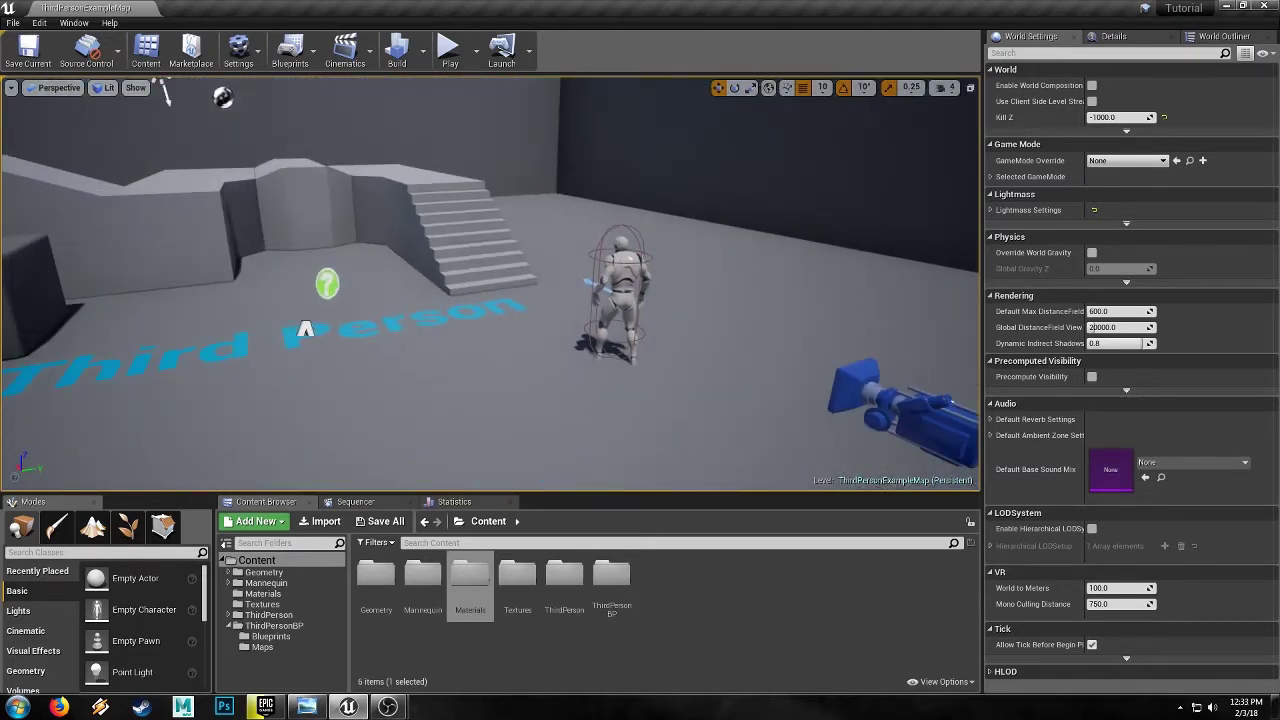
pyautogui.press('w')
pyautogui.moveTo(490, 284); pyautogui.dragTo(443, 274, button='right')
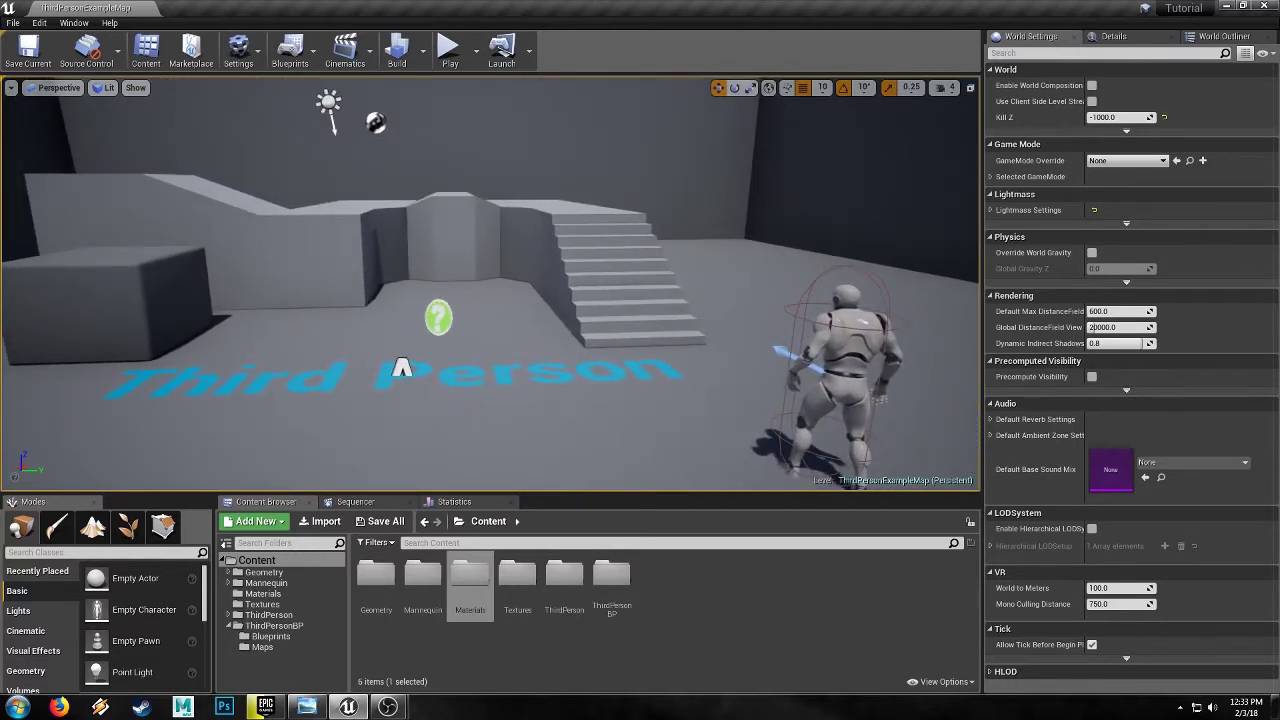
# Open the M_OrangePeel_N normal map from the Textures folder and examine its surface detail at different magnifications.
pyautogui.click(758, 618)
pyautogui.doubleClick(535, 588)
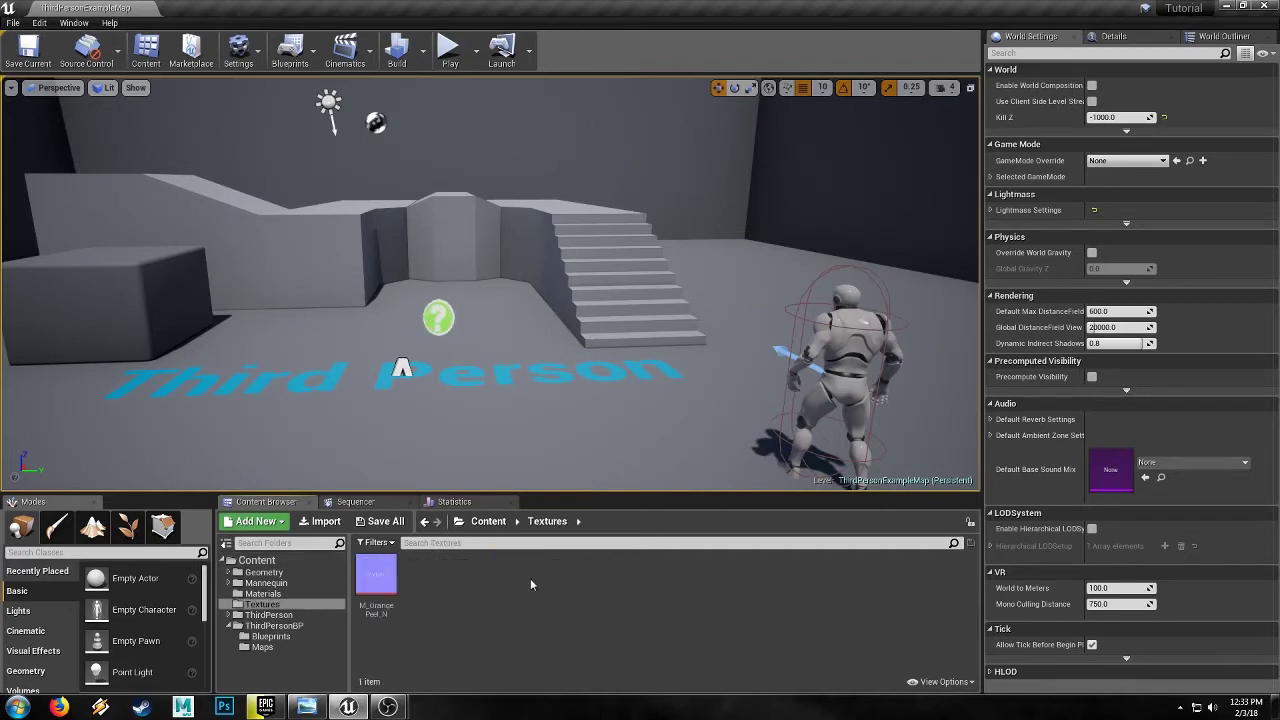
pyautogui.click(374, 577)
pyautogui.doubleClick(374, 577)
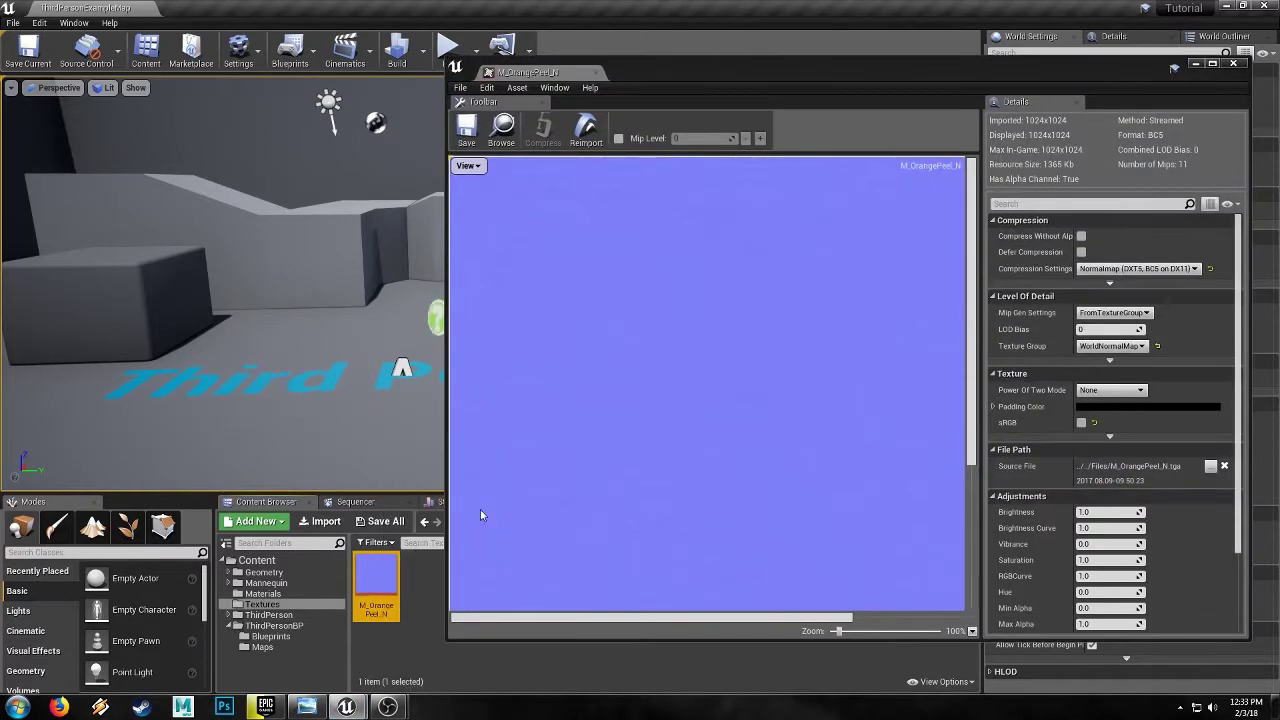
pyautogui.moveTo(970, 318)
pyautogui.mouseDown()
pyautogui.moveTo(979, 463)
pyautogui.moveTo(980, 318)
pyautogui.mouseUp()
pyautogui.scroll(5, 851, 409)
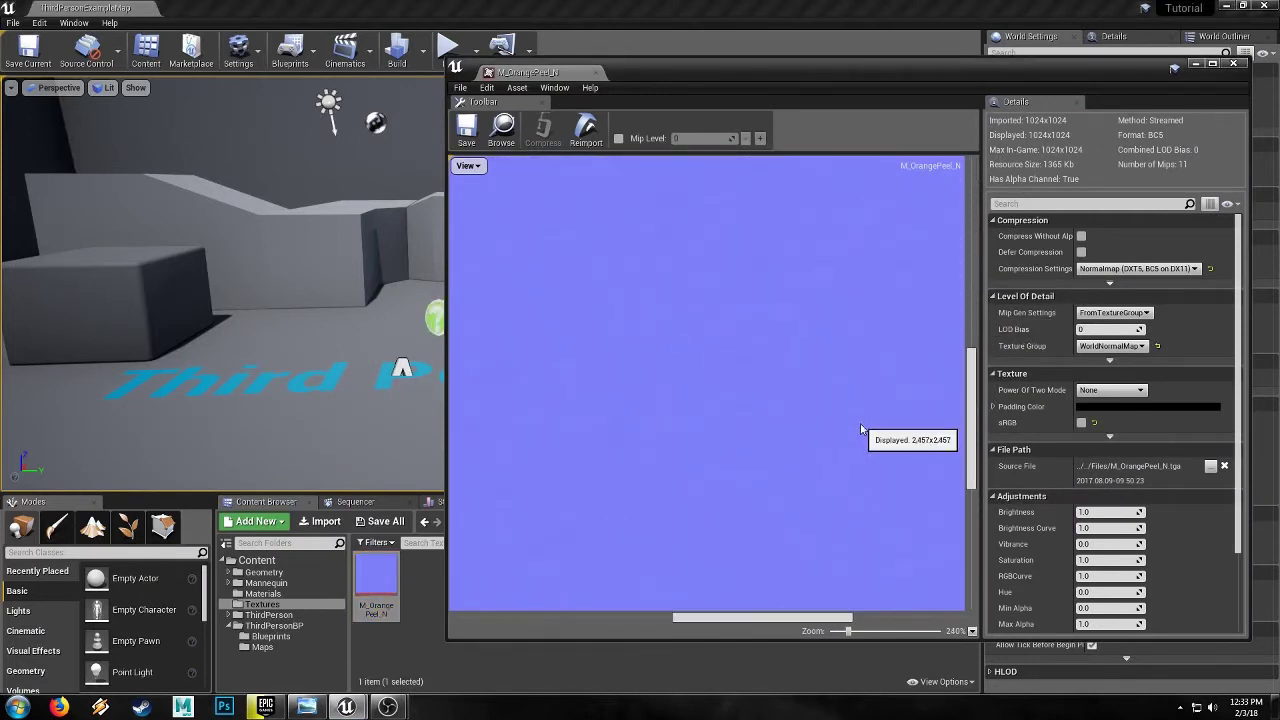
pyautogui.scroll(-5, 860, 423)
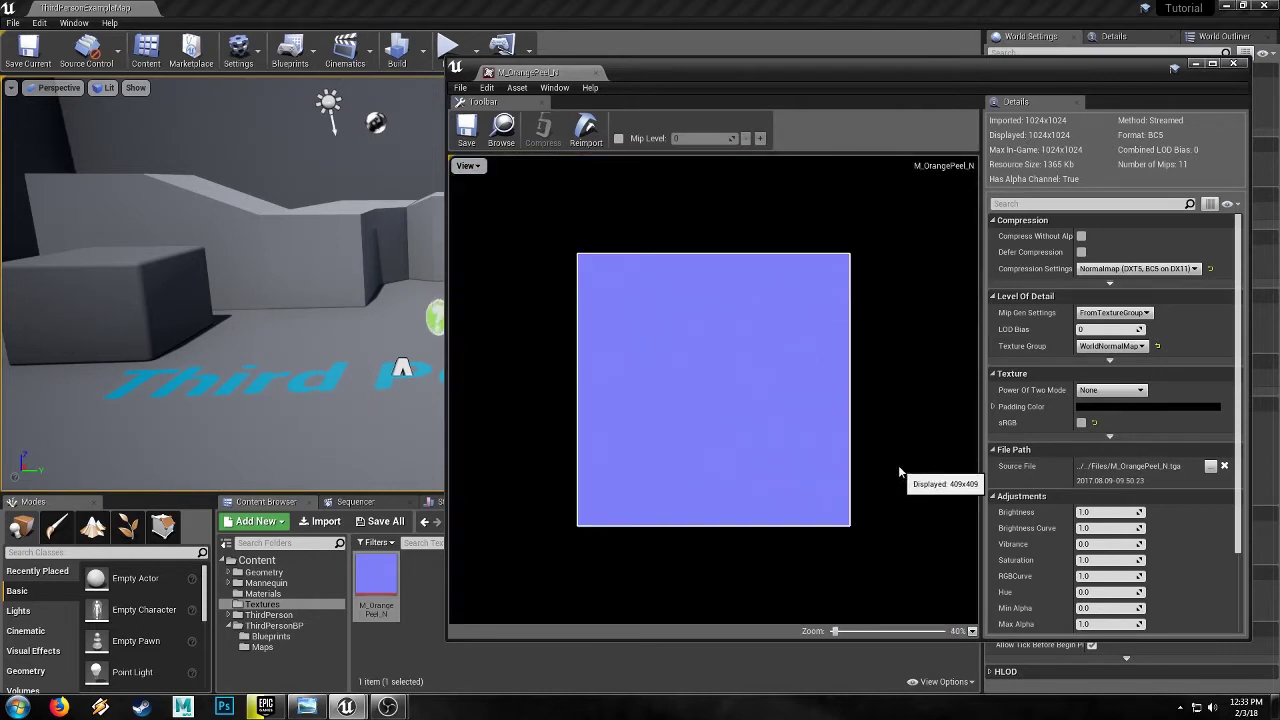
pyautogui.scroll(-1, 896, 457)
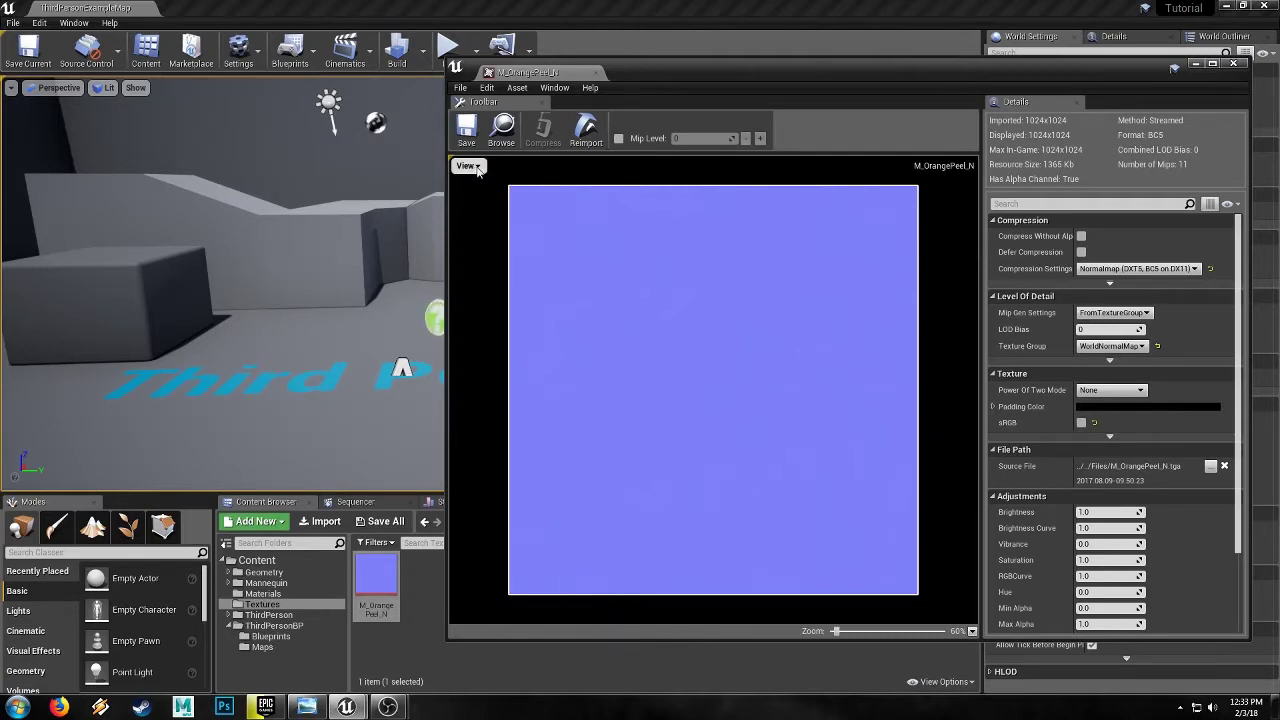
pyautogui.scroll(1, 748, 300)
pyautogui.scroll(-1, 748, 300)
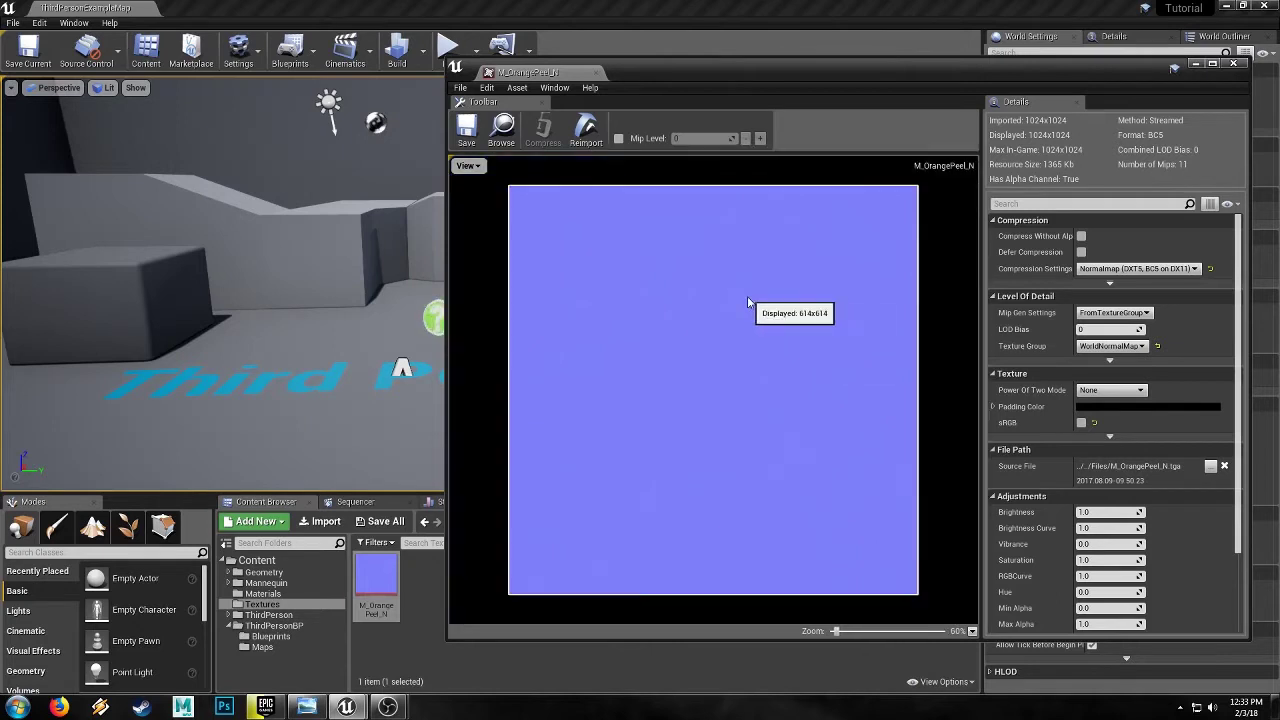
# Turn off color channels in the texture preview to inspect the normal map in grayscale, and close the texture.
pyautogui.click(477, 168)
pyautogui.click(472, 203)
pyautogui.click(467, 166)
pyautogui.click(474, 224)
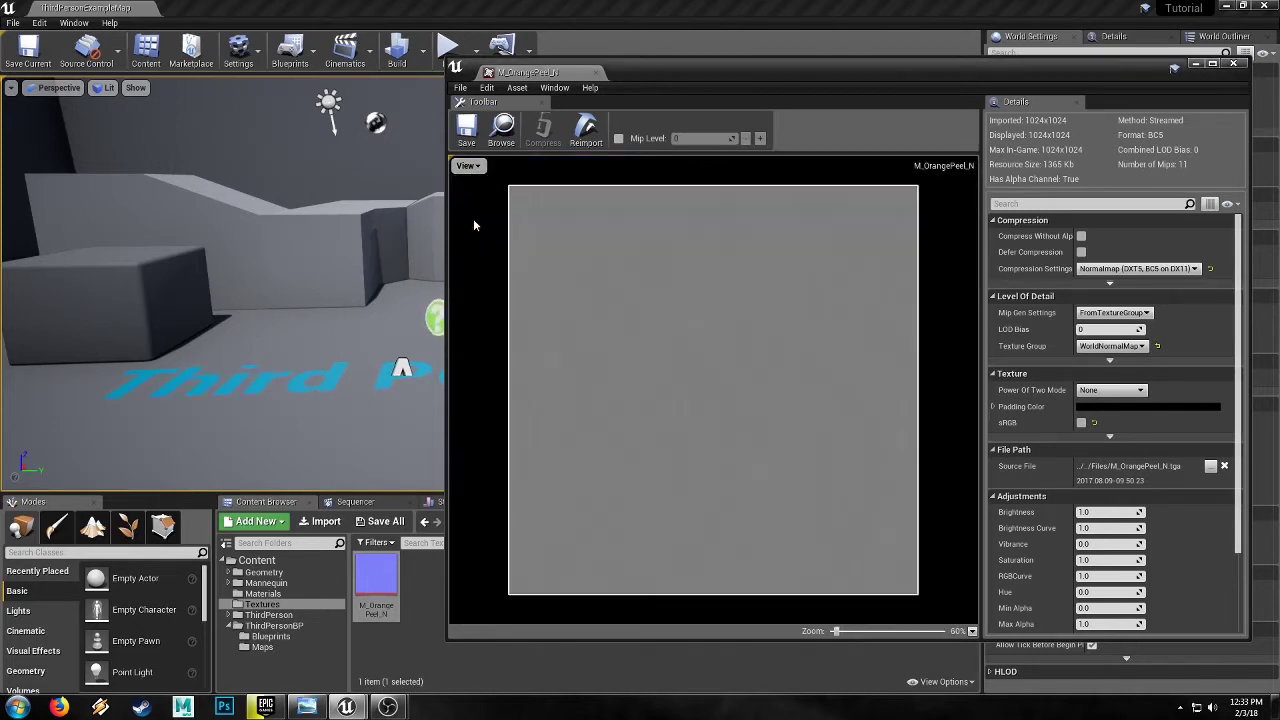
pyautogui.scroll(1, 771, 315)
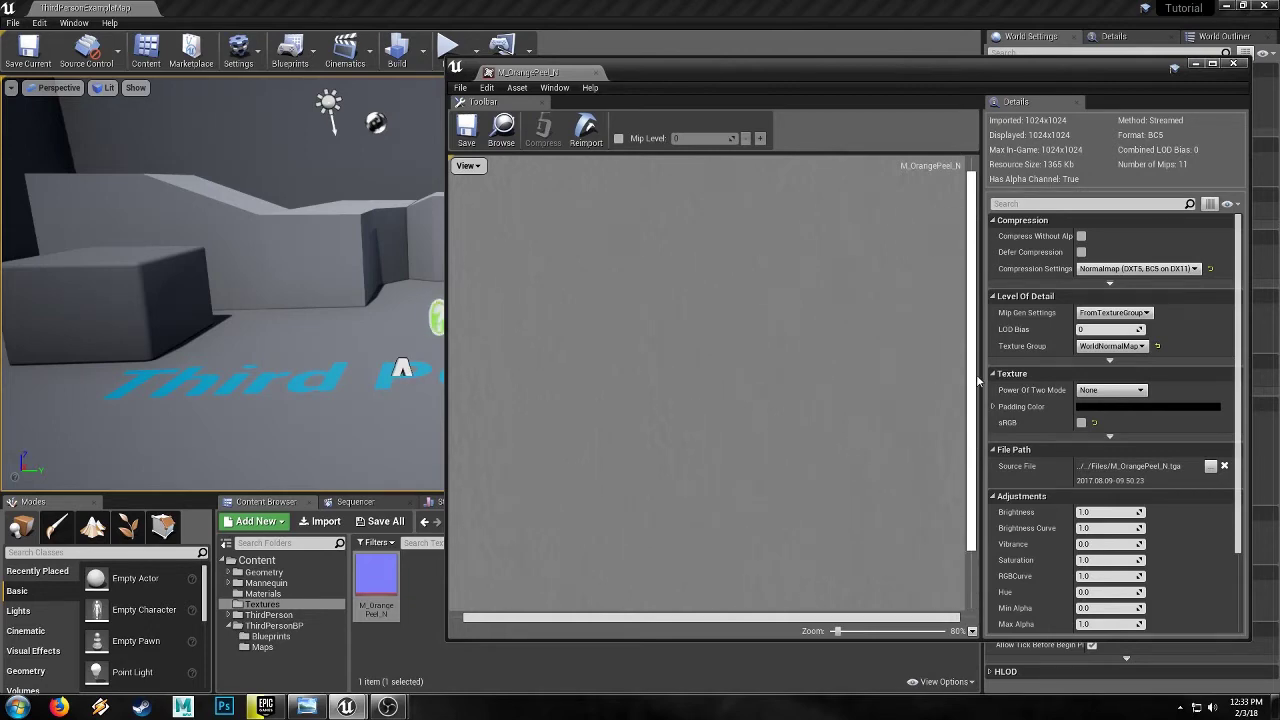
pyautogui.click(597, 73)
# Create a material named PP_HeatHaze in the Materials folder, with its editor open and docked in the main window.
pyautogui.click(280, 596)
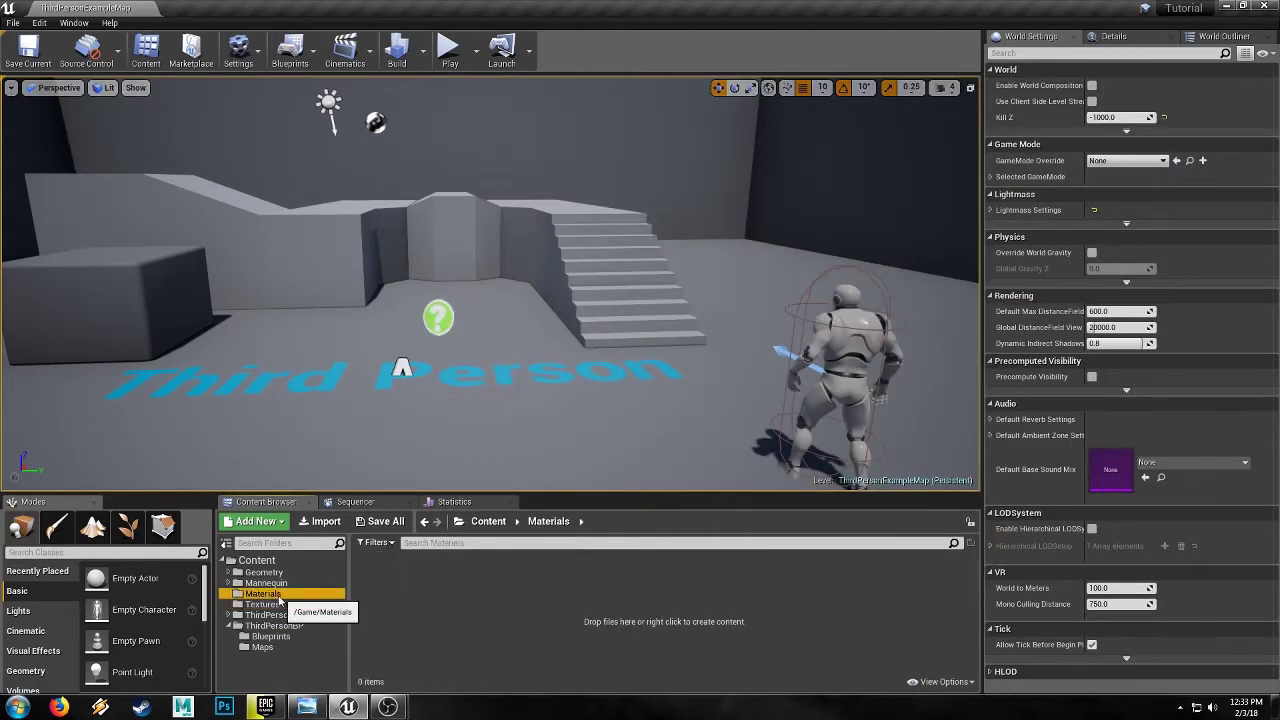
pyautogui.rightClick(458, 583)
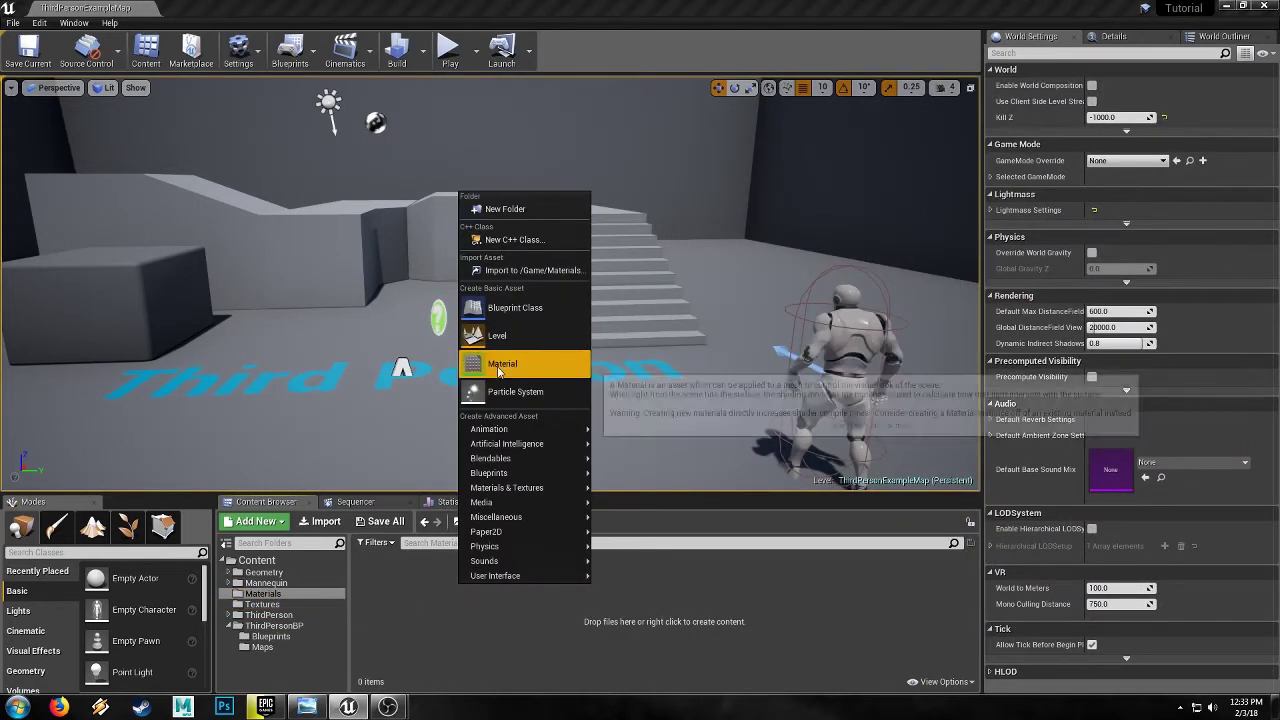
pyautogui.click(500, 365)
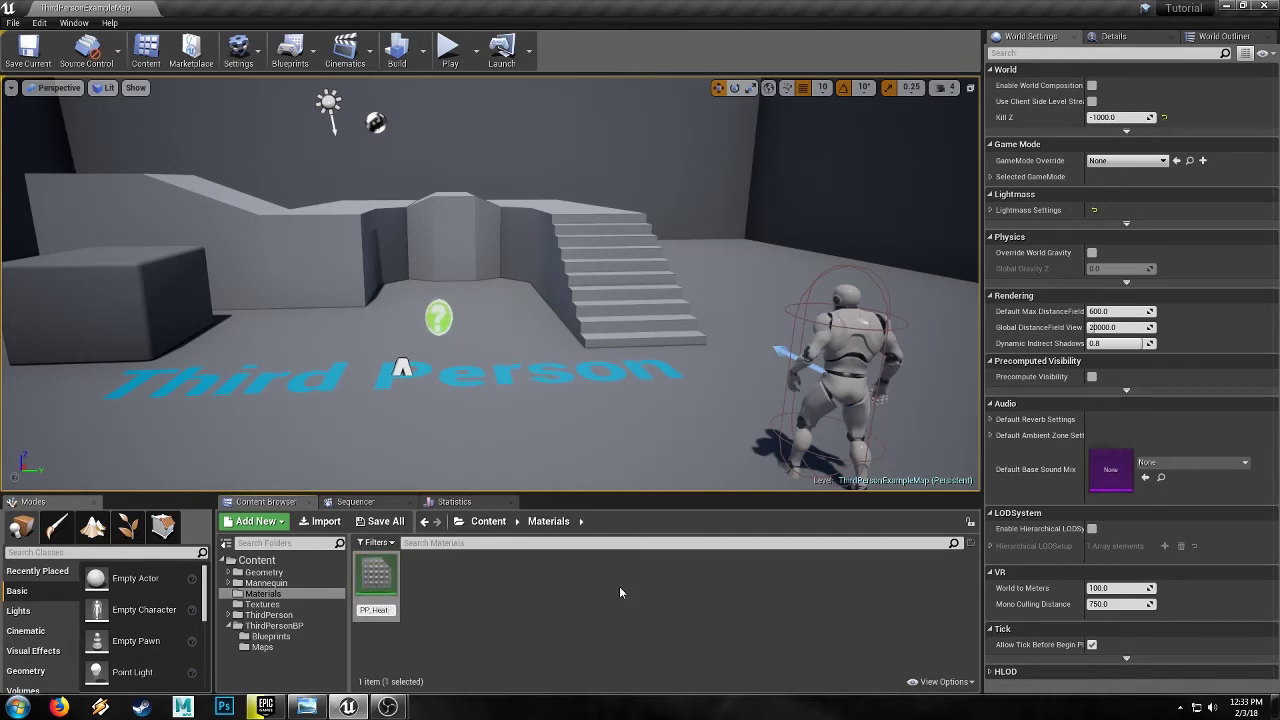
pyautogui.press('Return')
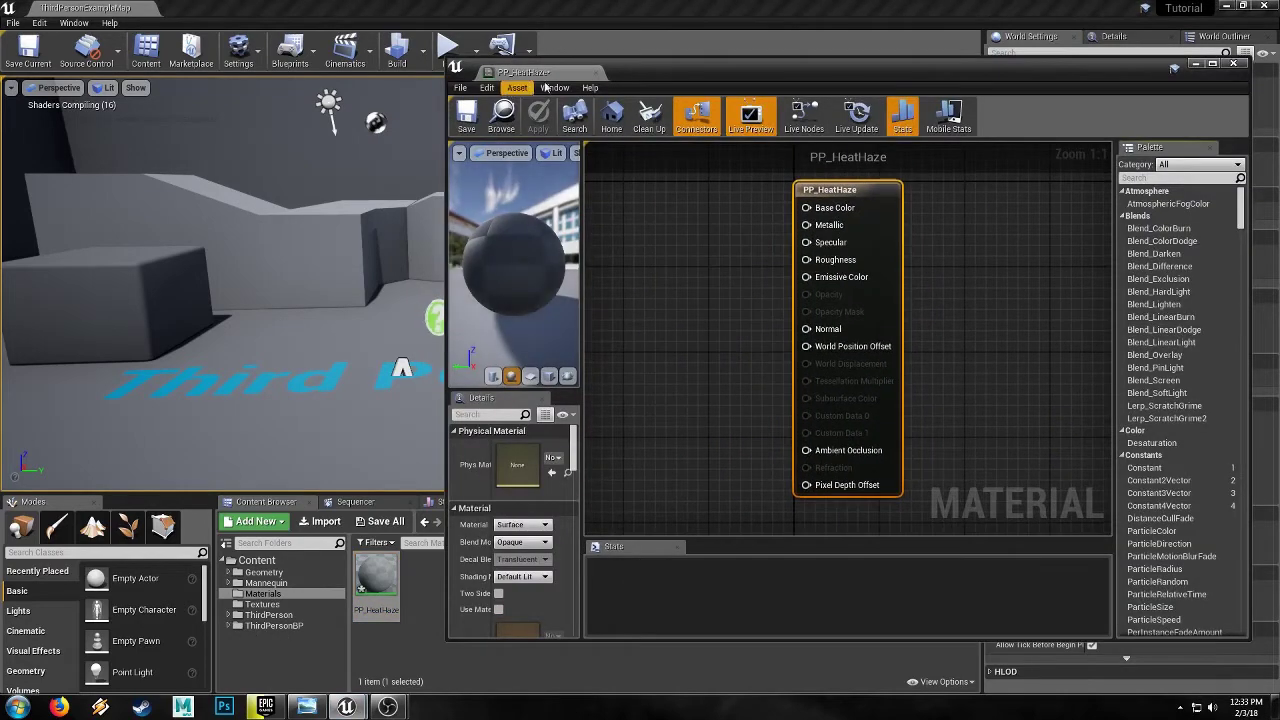
pyautogui.moveTo(552, 73); pyautogui.dragTo(245, 9)
# Add a Texture Sample node to the material graph and assign M_OrangePeel_N as its texture.
pyautogui.moveTo(287, 275); pyautogui.dragTo(673, 314, button='right')
pyautogui.click(457, 328)
pyautogui.click(446, 292)
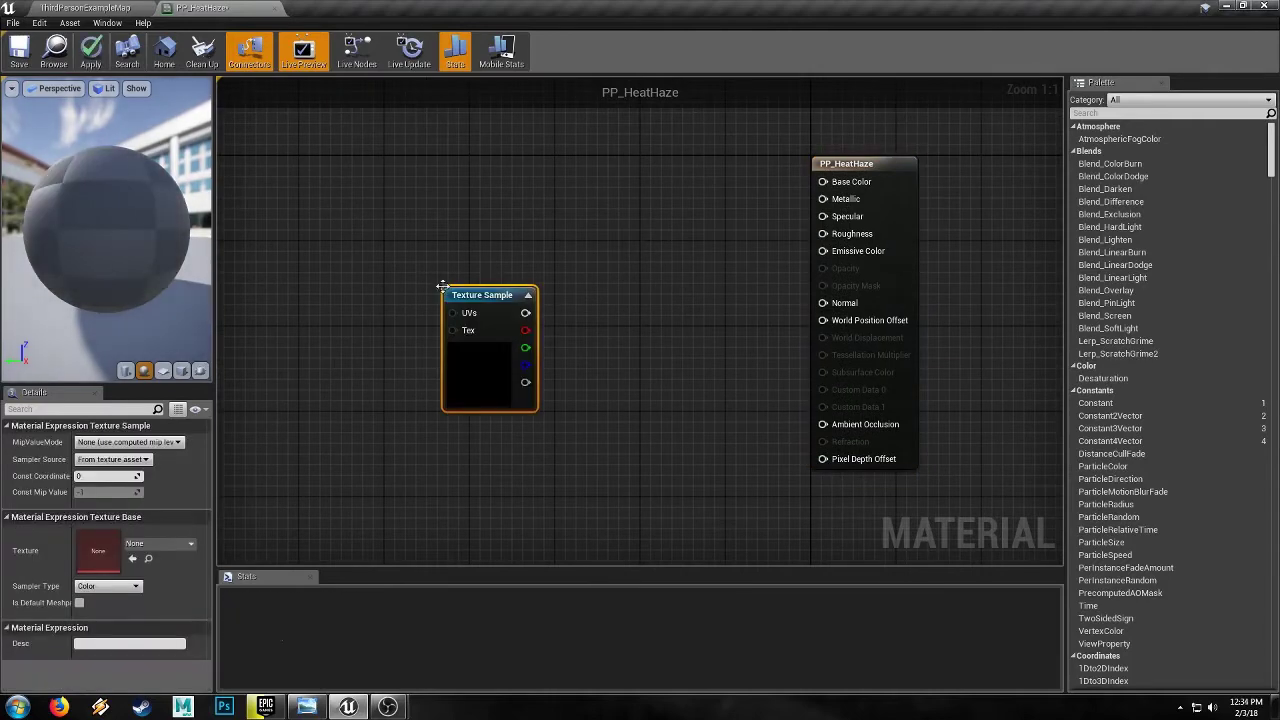
pyautogui.click(142, 547)
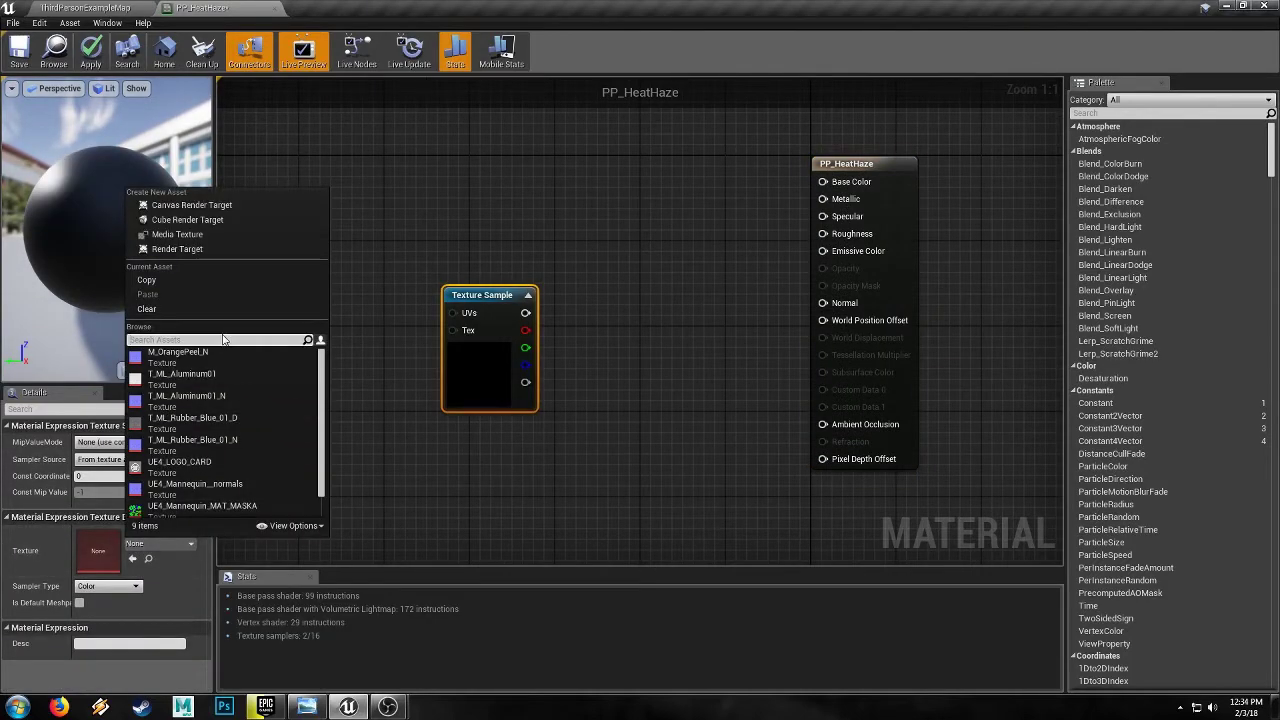
pyautogui.click(214, 362)
pyautogui.click(422, 373)
# Set the Material Domain of PP_HeatHaze to Post Process.
pyautogui.click(846, 162)
pyautogui.click(108, 519)
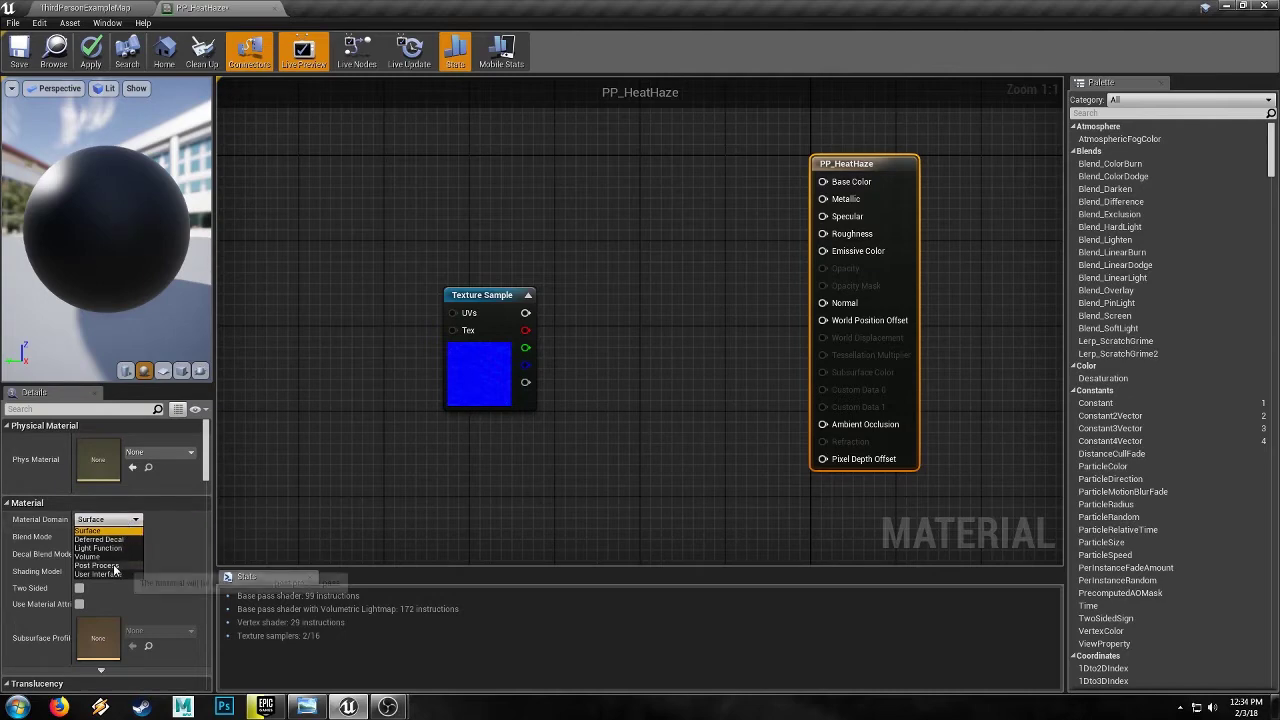
pyautogui.click(114, 571)
# Move the Texture Sample node farther away from the material's output node to make room between them.
pyautogui.moveTo(705, 323); pyautogui.dragTo(657, 343, button='right')
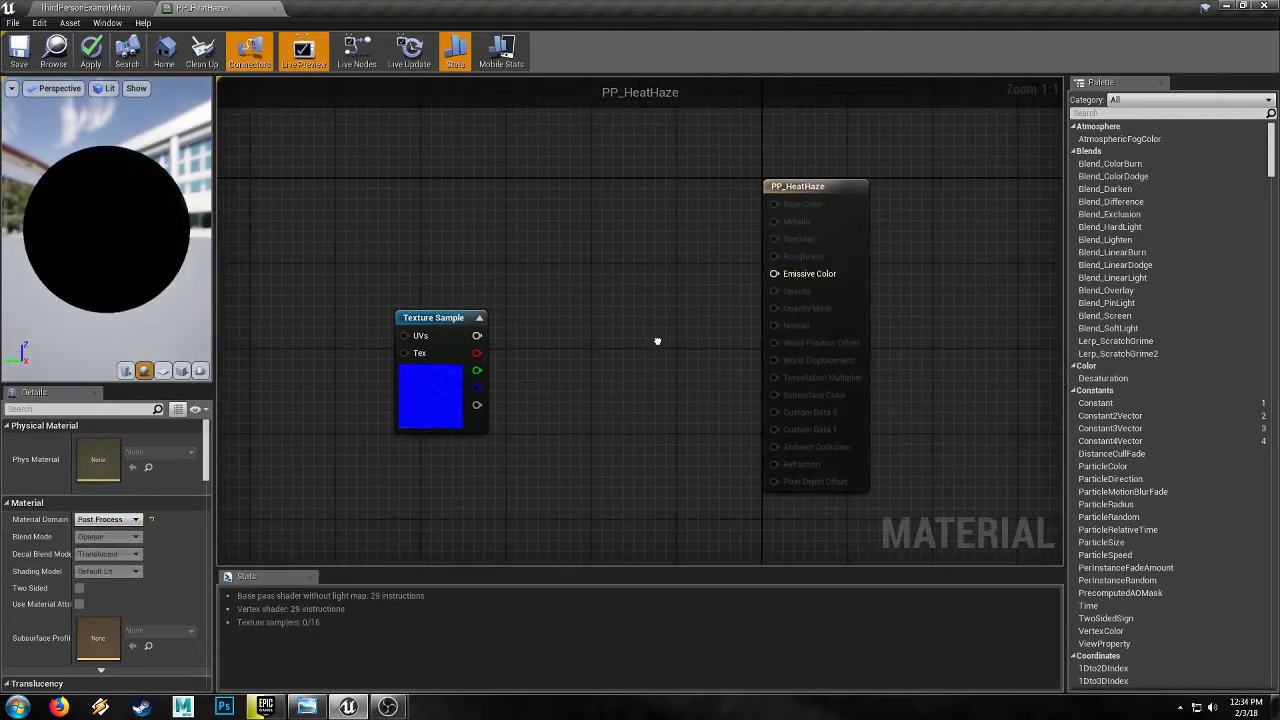
pyautogui.moveTo(451, 325); pyautogui.dragTo(550, 268)
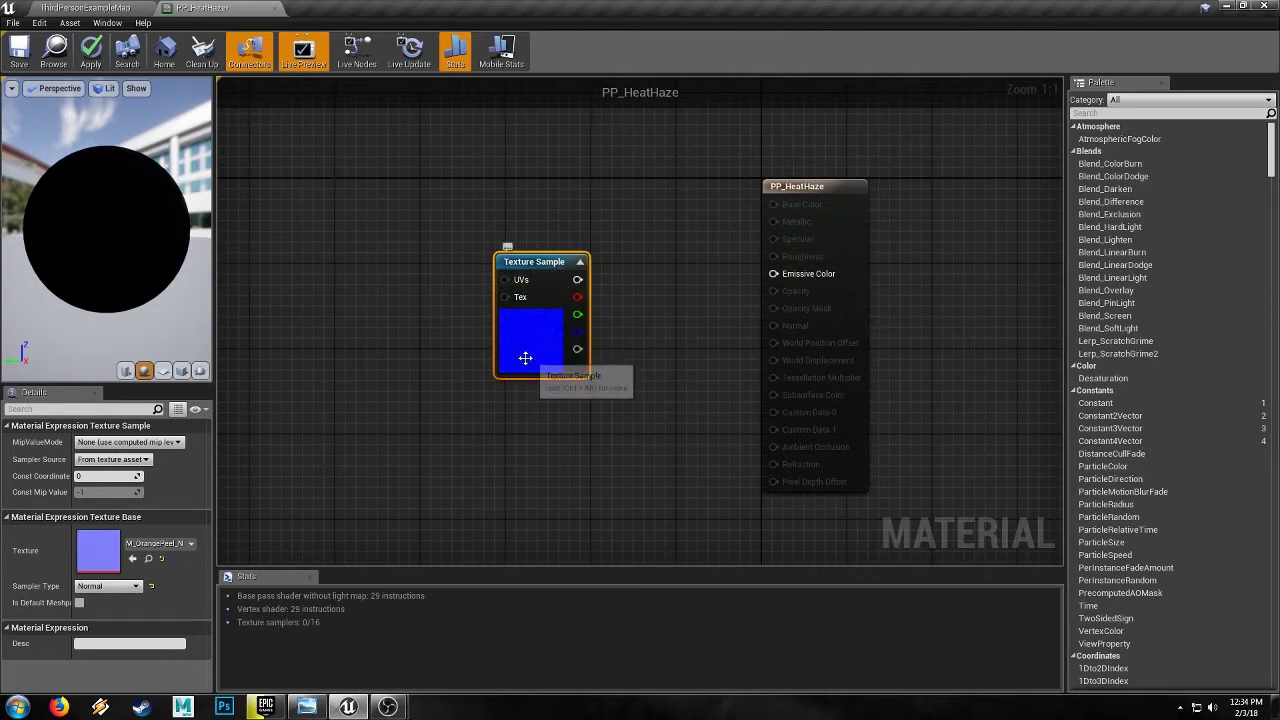
pyautogui.moveTo(503, 262); pyautogui.dragTo(344, 262)
pyautogui.click(537, 299)
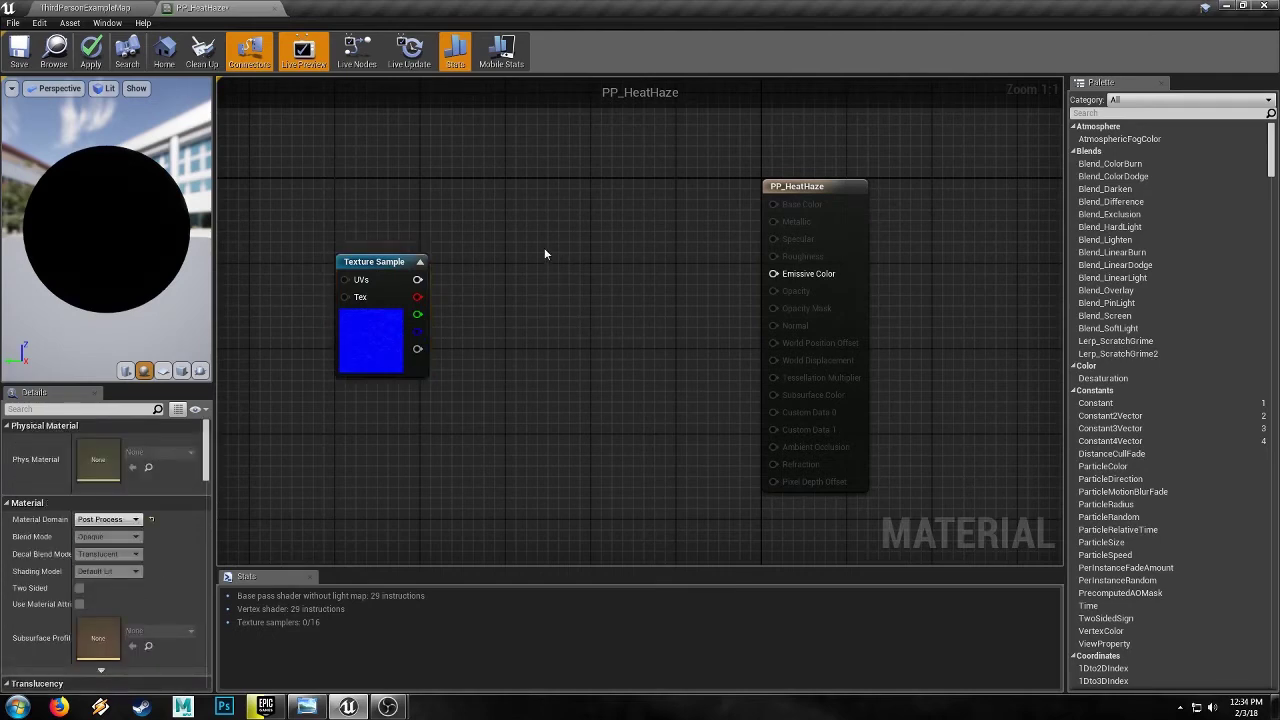
# Add a SceneTexture node between the Texture Sample and the output node, with Scene Texture Id set to PostProcessInput0.
pyautogui.rightClick(548, 240)
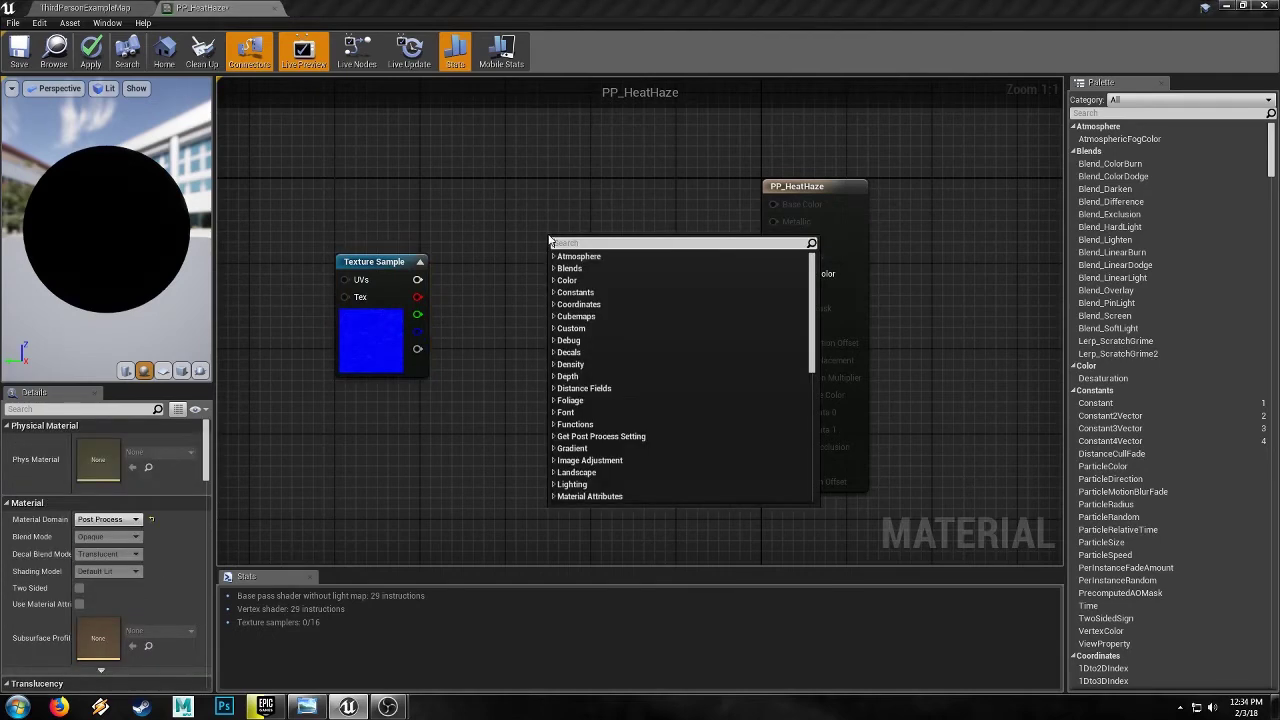
pyautogui.write('scen')
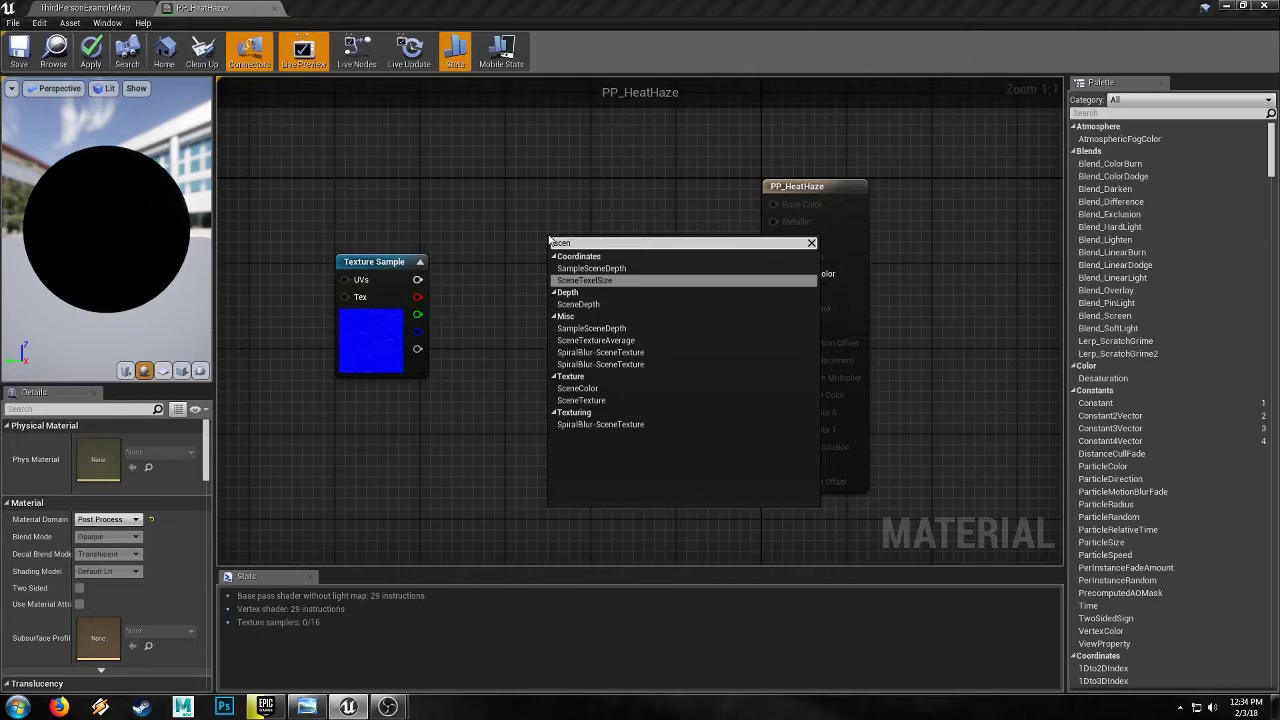
pyautogui.click(586, 400)
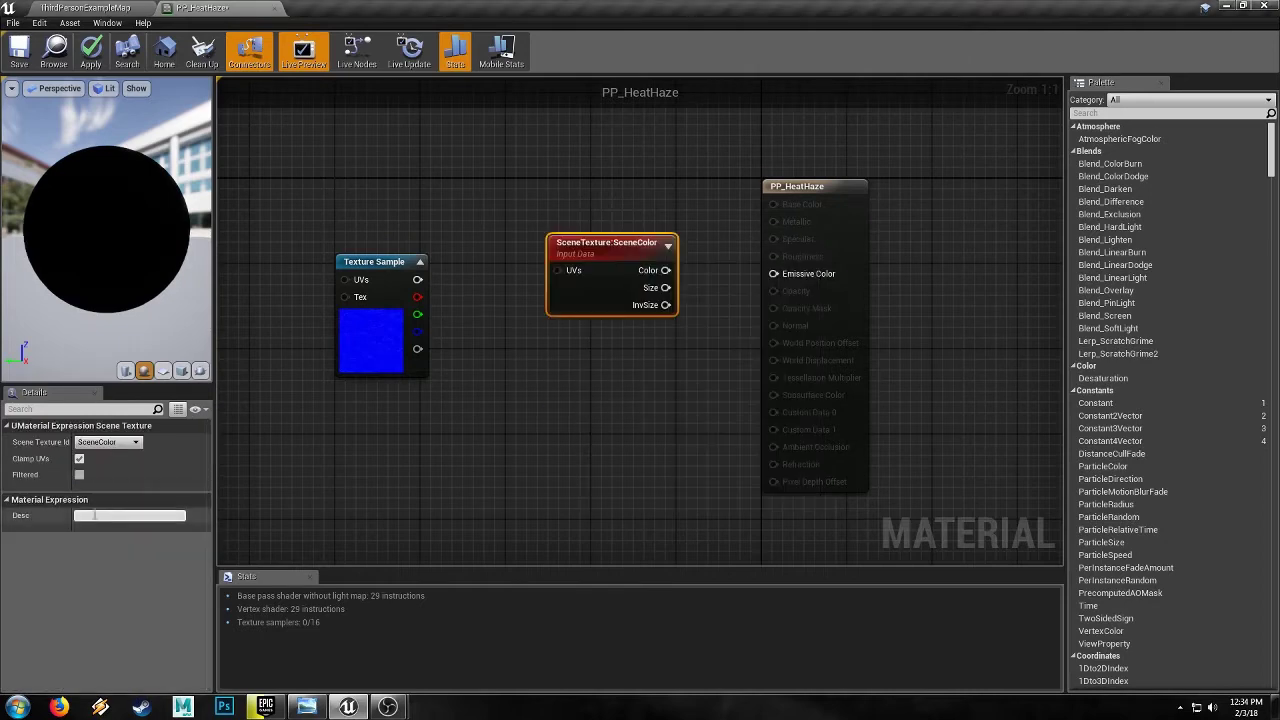
pyautogui.click(108, 442)
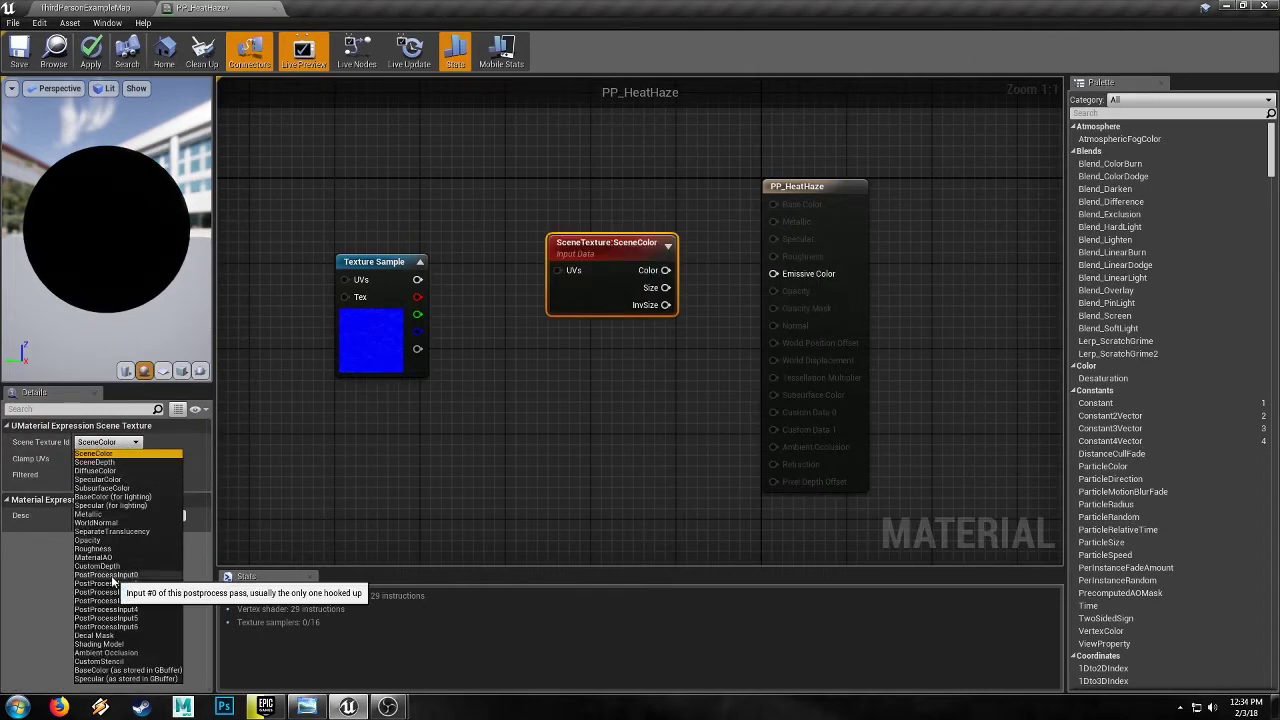
pyautogui.click(106, 575)
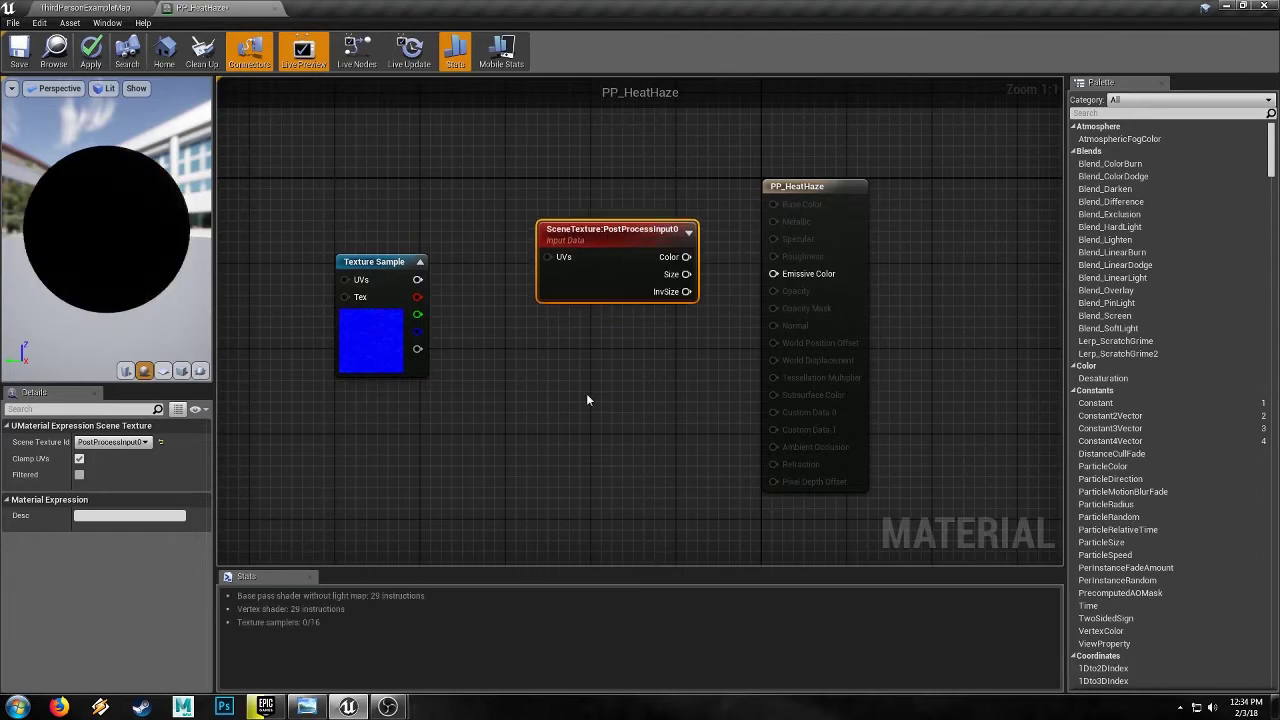
# Move the Texture Sample node farther from the SceneTexture node to leave a wider gap.
pyautogui.moveTo(586, 393); pyautogui.dragTo(736, 394, button='right')
pyautogui.click(641, 392)
pyautogui.moveTo(641, 392); pyautogui.dragTo(715, 389, button='right')
pyautogui.moveTo(614, 344); pyautogui.dragTo(462, 364)
pyautogui.moveTo(637, 366); pyautogui.dragTo(726, 366, button='right')
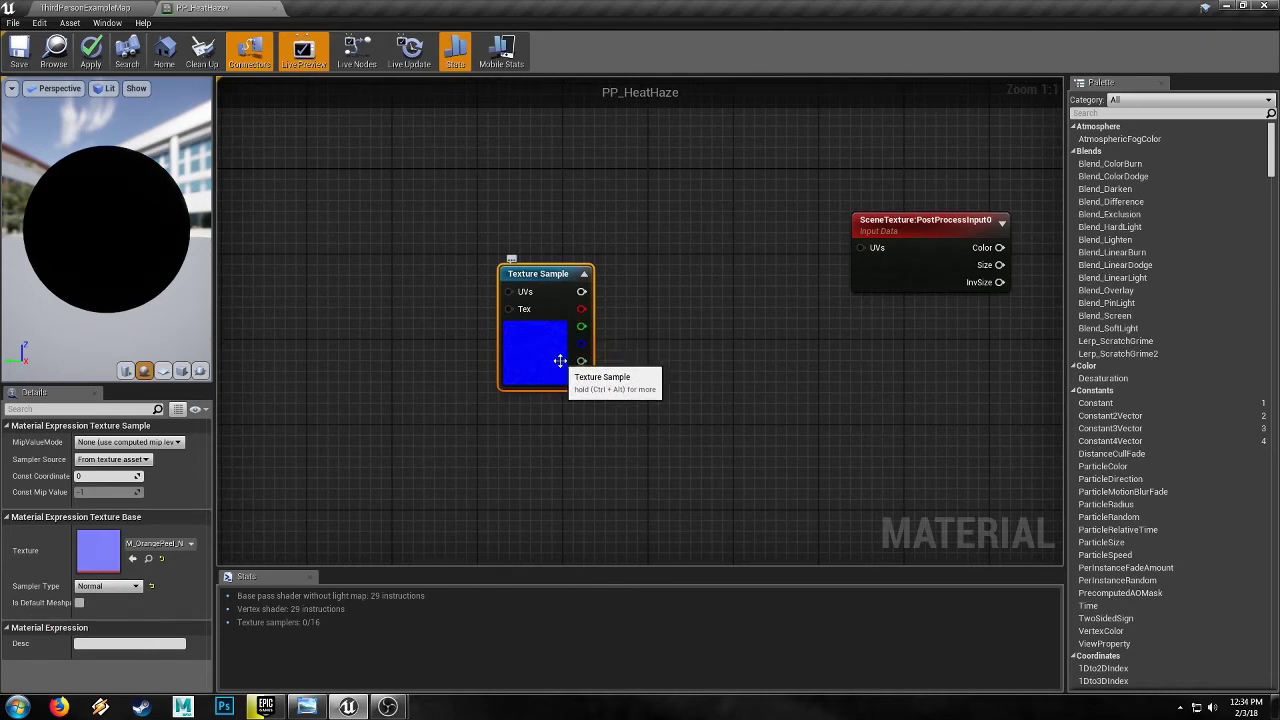
pyautogui.click(654, 397)
# Add a TextureCoordinate node ahead of the Texture Sample node.
pyautogui.moveTo(363, 393); pyautogui.dragTo(447, 393, button='right')
pyautogui.rightClick(370, 298)
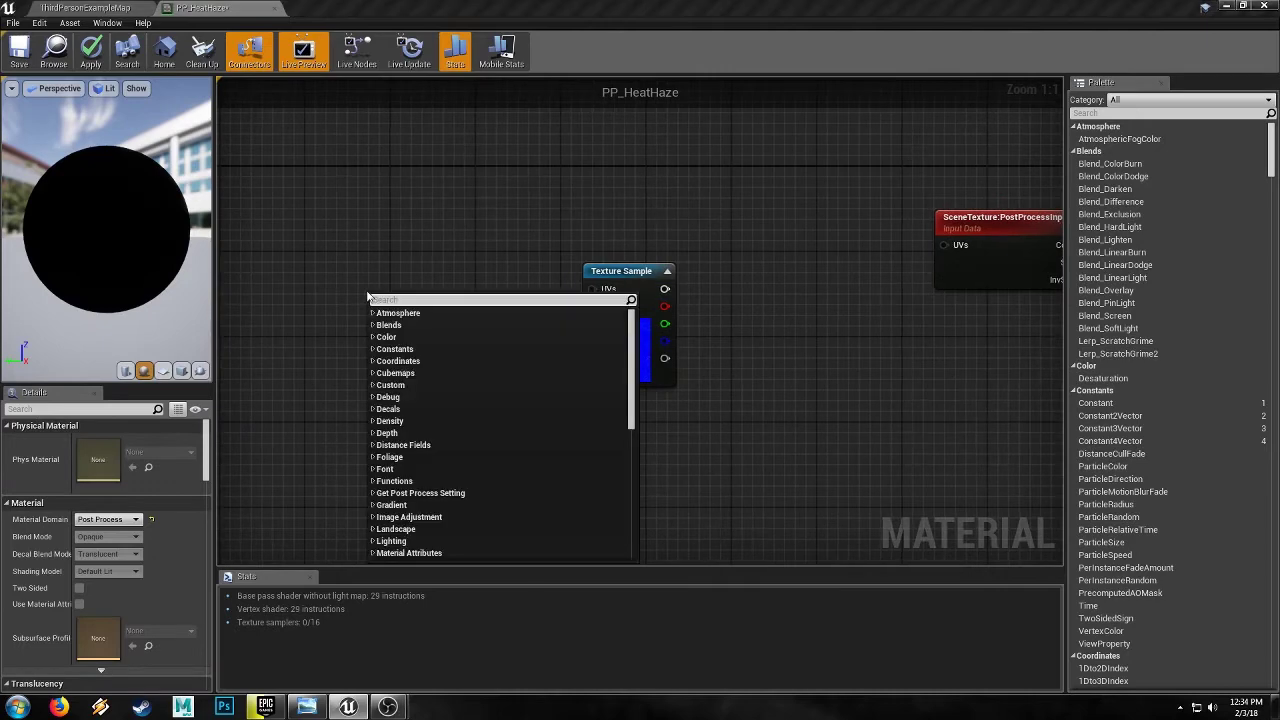
pyautogui.write('texturecoord')
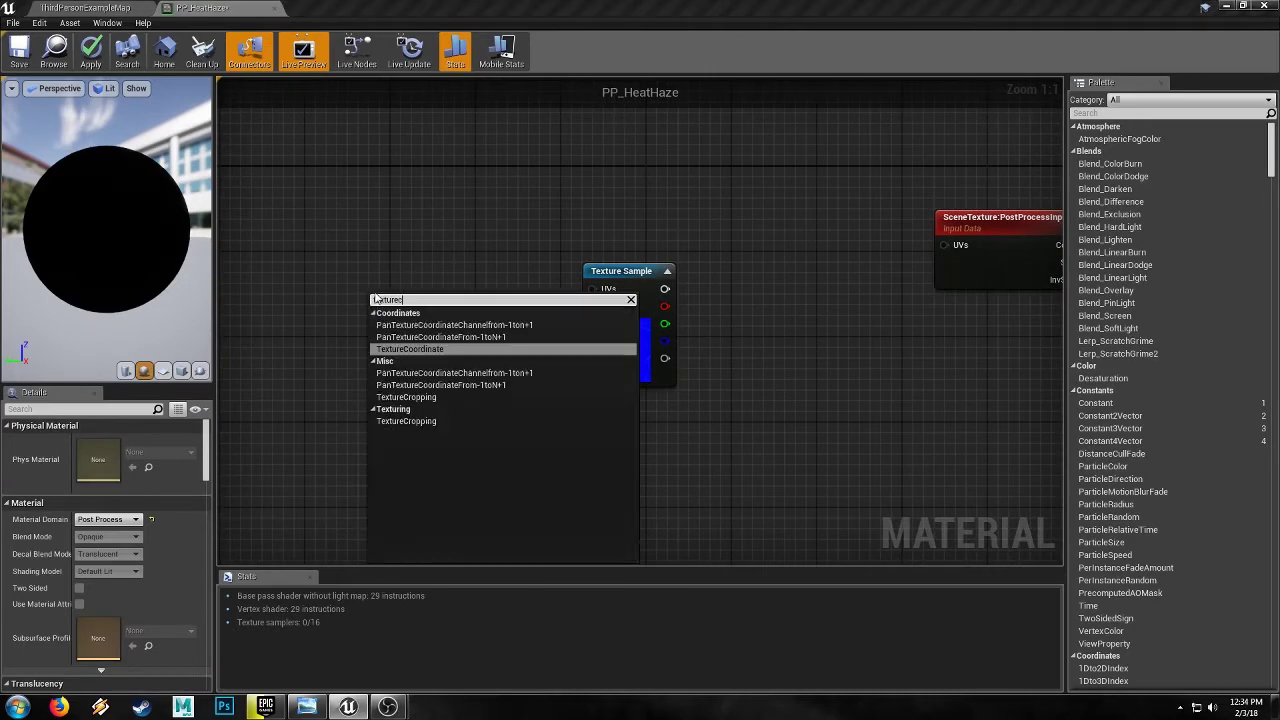
pyautogui.press('Return')
# Connect the TexCoord output to input A of a new Multiply node and set its Const B to 0.1.
pyautogui.moveTo(404, 299)
pyautogui.mouseDown()
pyautogui.moveTo(309, 282)
pyautogui.moveTo(407, 306)
pyautogui.moveTo(390, 306)
pyautogui.mouseUp()
pyautogui.write('mult')
pyautogui.press('Return')
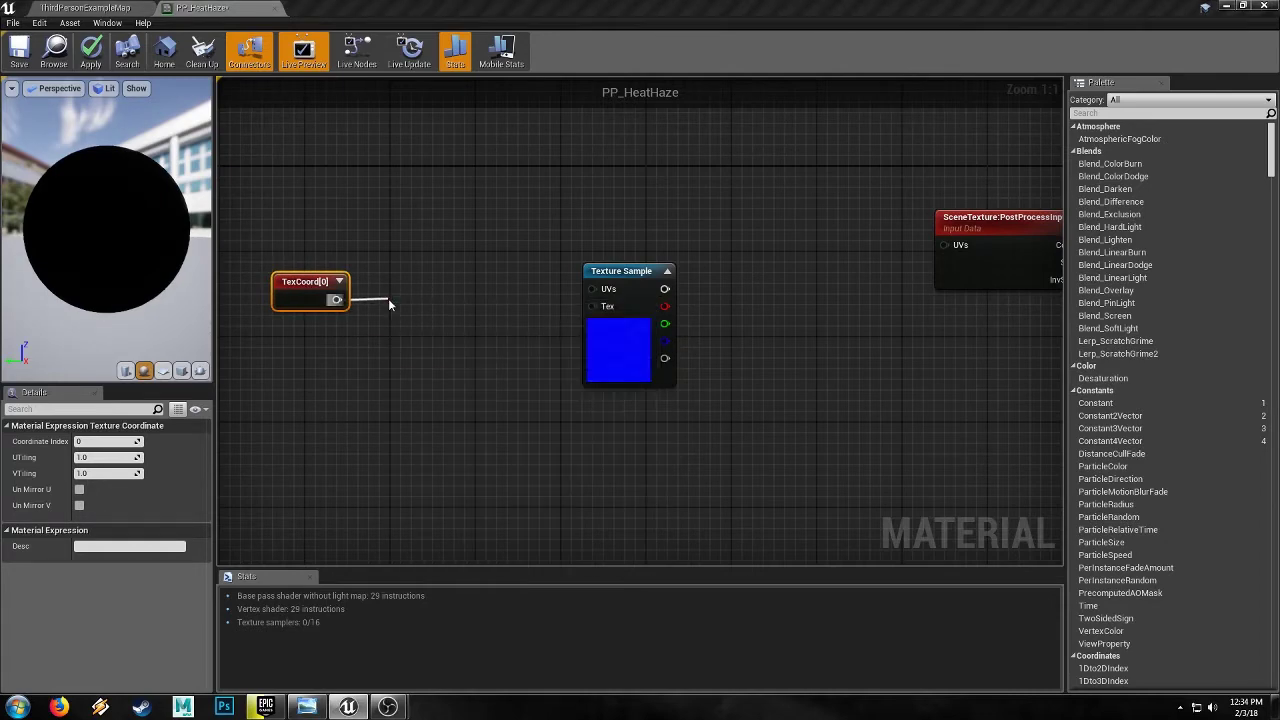
pyautogui.moveTo(421, 309); pyautogui.dragTo(402, 289)
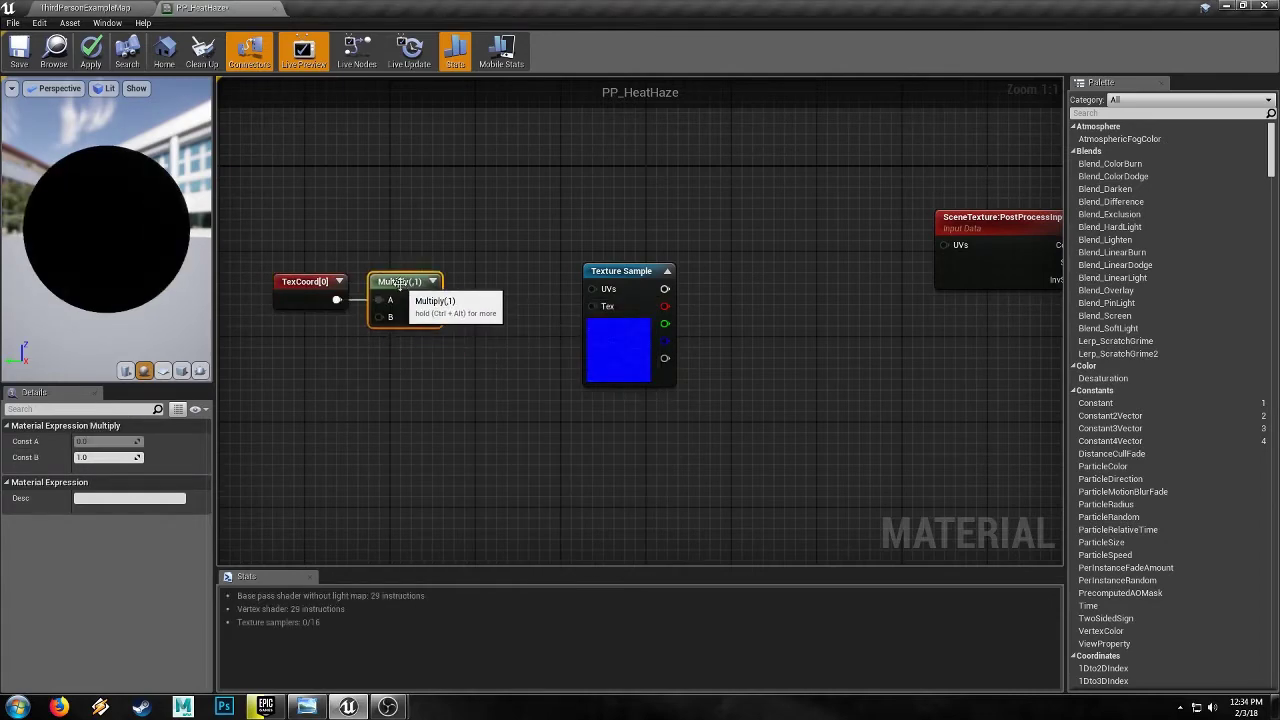
pyautogui.click(101, 457)
pyautogui.write('0.1')
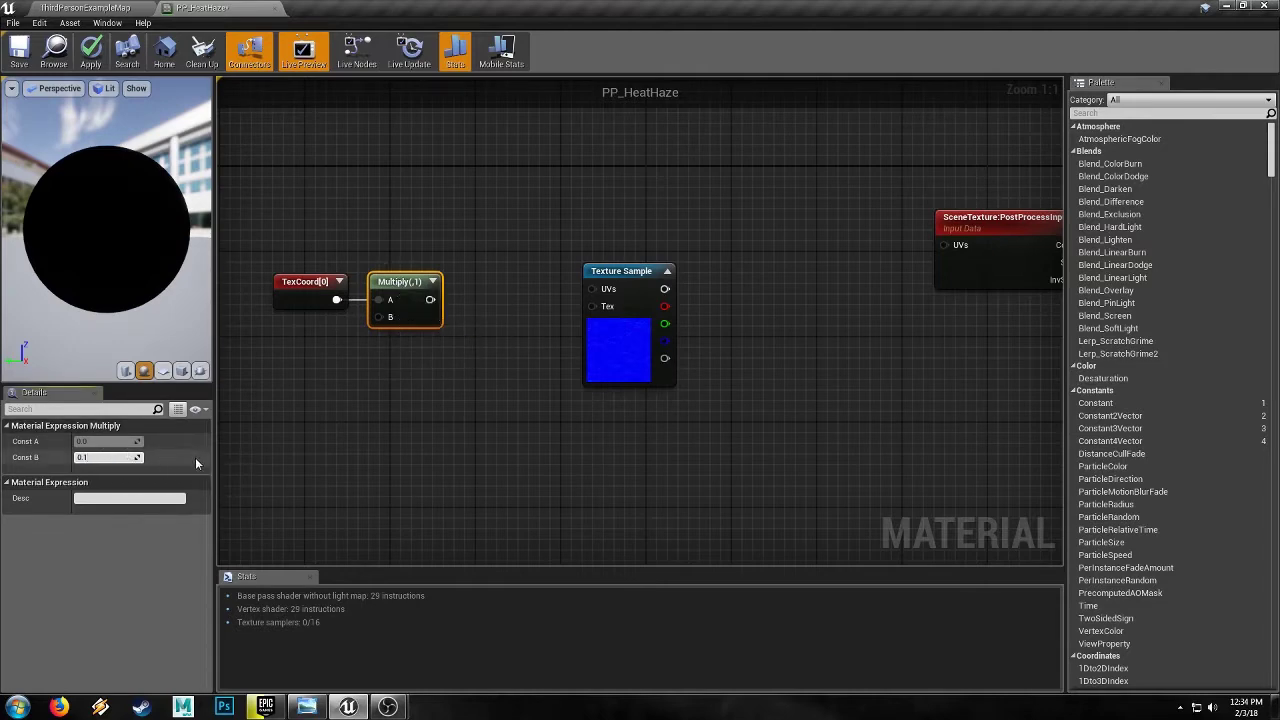
pyautogui.press('Return')
# Shift the Texture Sample node aside and add a Panner node whose Coordinate input is fed by the Multiply node.
pyautogui.moveTo(608, 275); pyautogui.dragTo(672, 275)
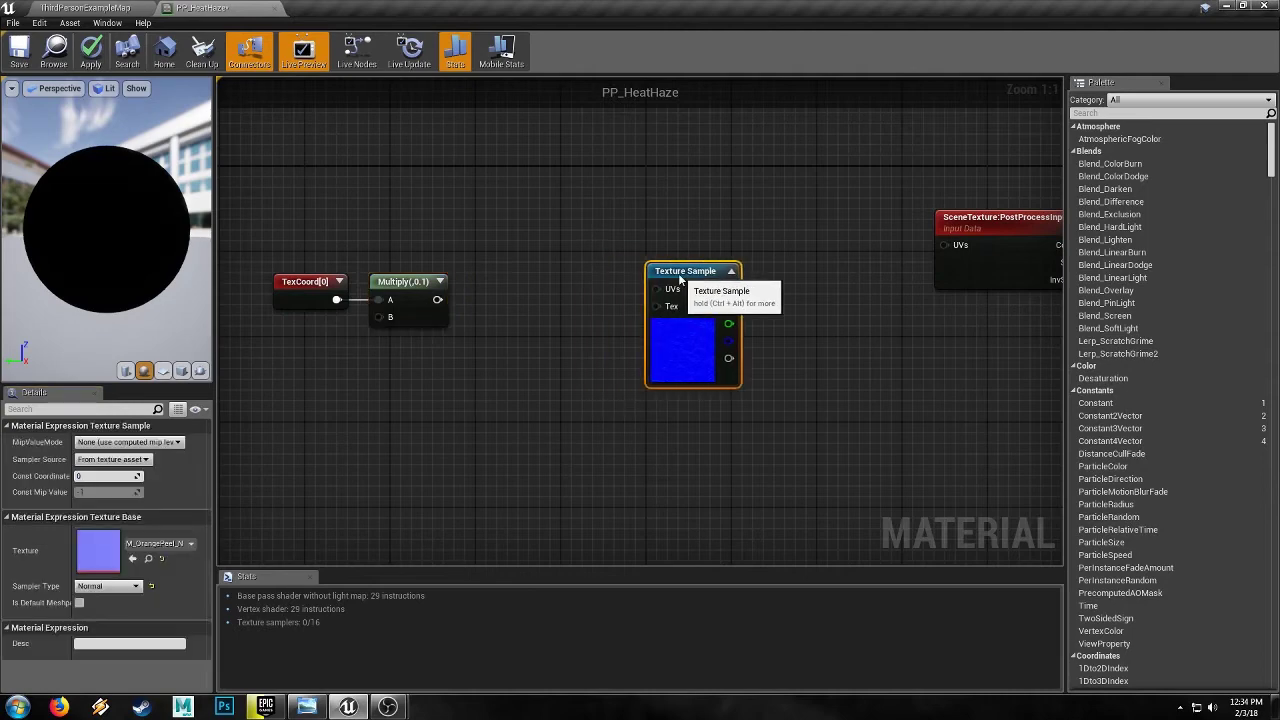
pyautogui.click(540, 352)
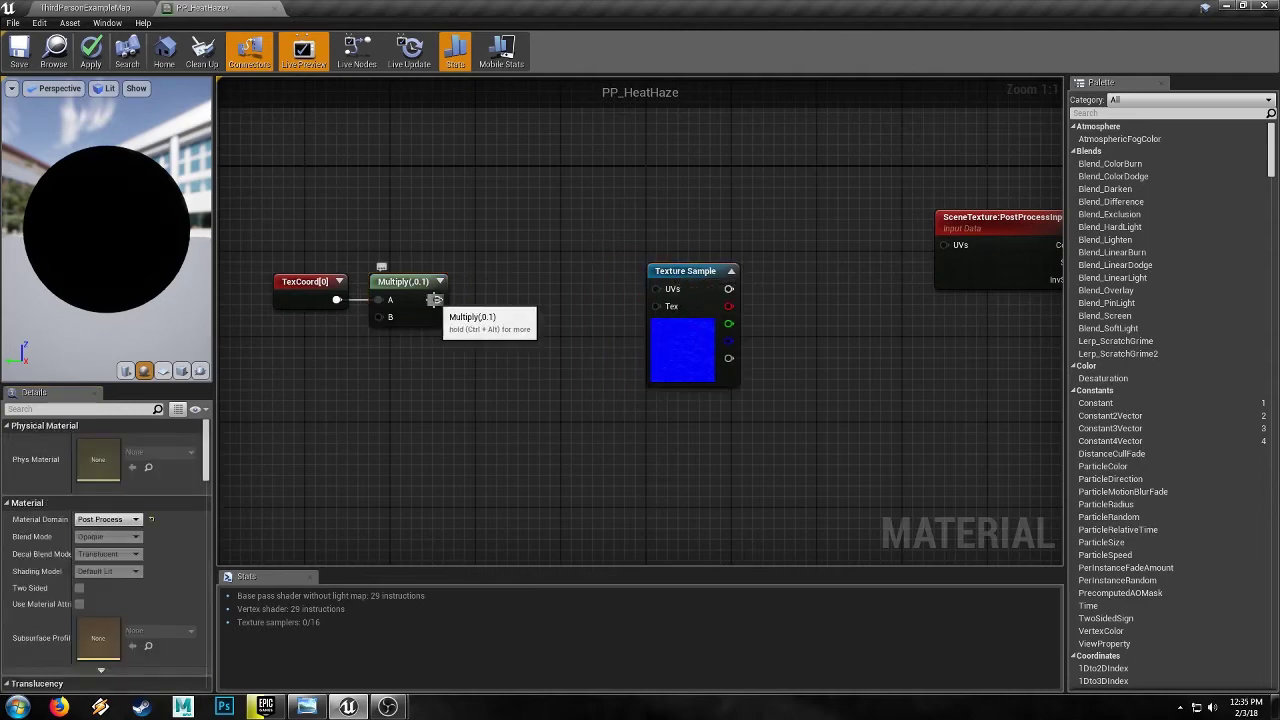
pyautogui.moveTo(481, 306); pyautogui.dragTo(482, 307)
pyautogui.write('pann')
pyautogui.press('Return')
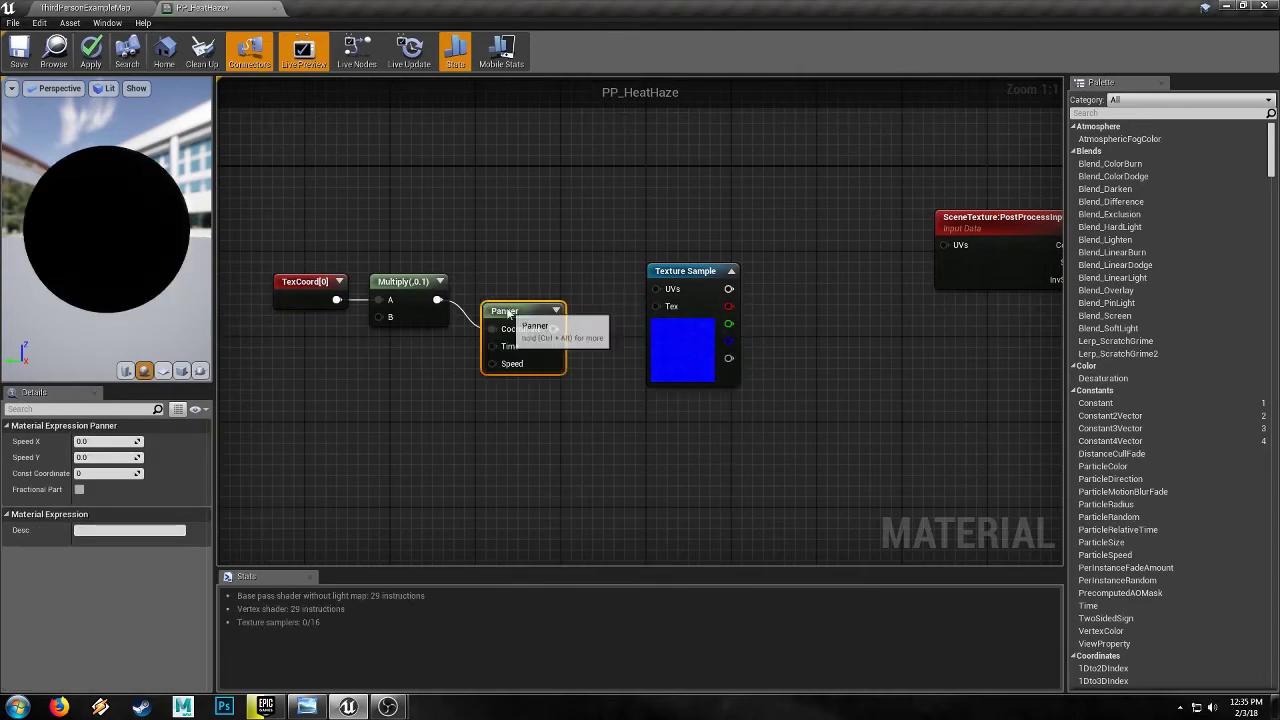
# Connect the Panner output to the Texture Sample's UVs, line up the two nodes, and move the SceneTexture node higher.
pyautogui.moveTo(557, 299); pyautogui.dragTo(664, 290)
pyautogui.moveTo(670, 270); pyautogui.dragTo(627, 278)
pyautogui.moveTo(827, 288); pyautogui.dragTo(699, 322, button='right')
pyautogui.click(699, 326)
pyautogui.moveTo(848, 229); pyautogui.dragTo(729, 164)
pyautogui.click(724, 252)
pyautogui.moveTo(571, 346); pyautogui.dragTo(816, 326, button='right')
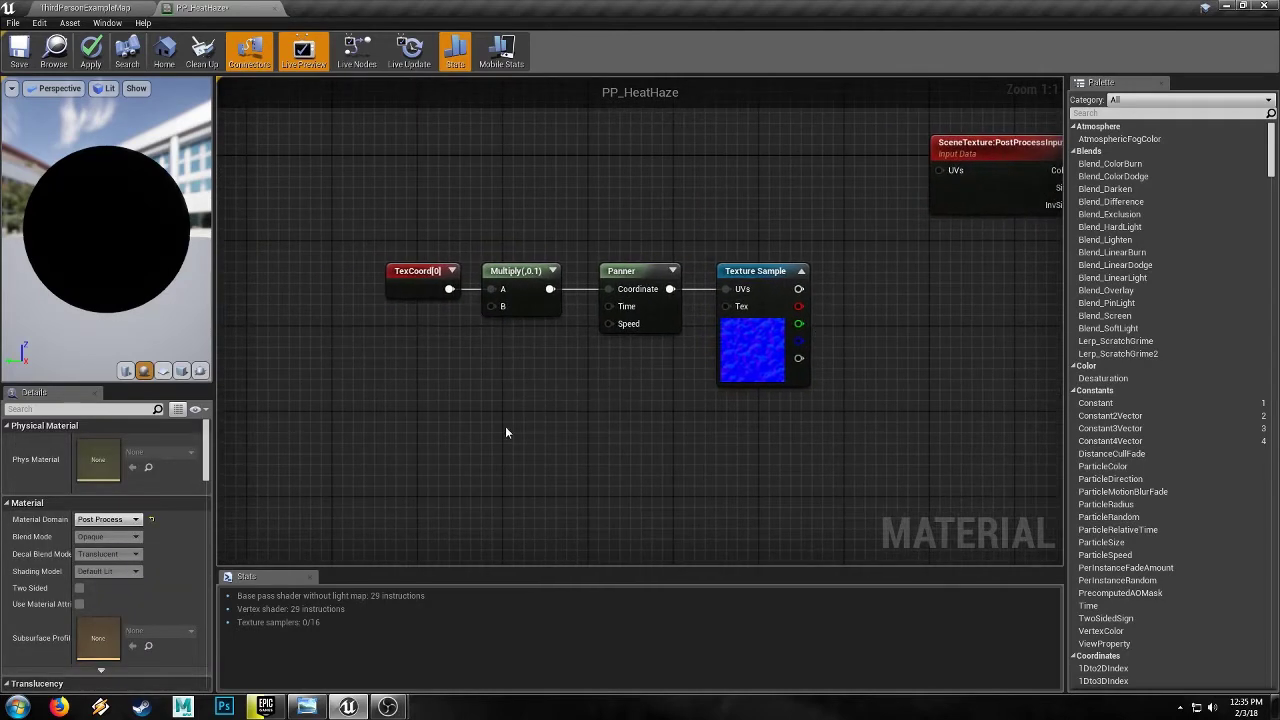
# Create a material instance of PP_HeatHaze in the level editor's Materials folder, keeping the default name.
pyautogui.click(80, 8)
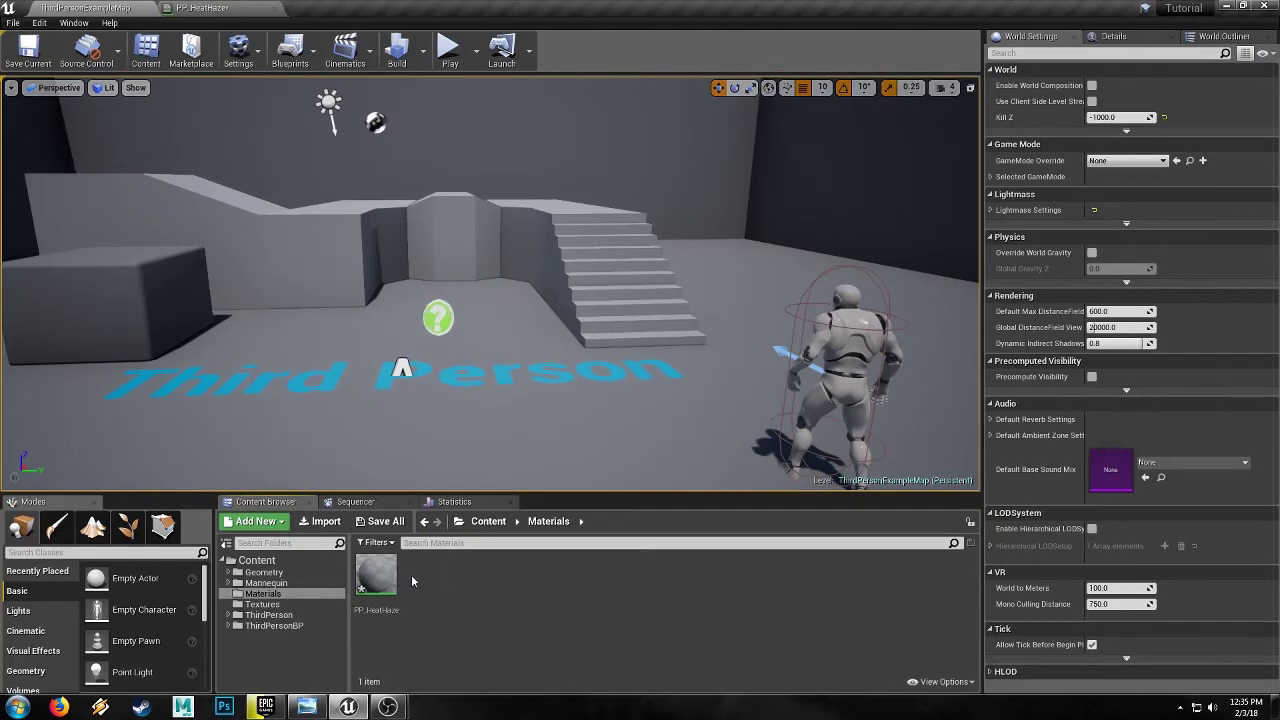
pyautogui.rightClick(376, 575)
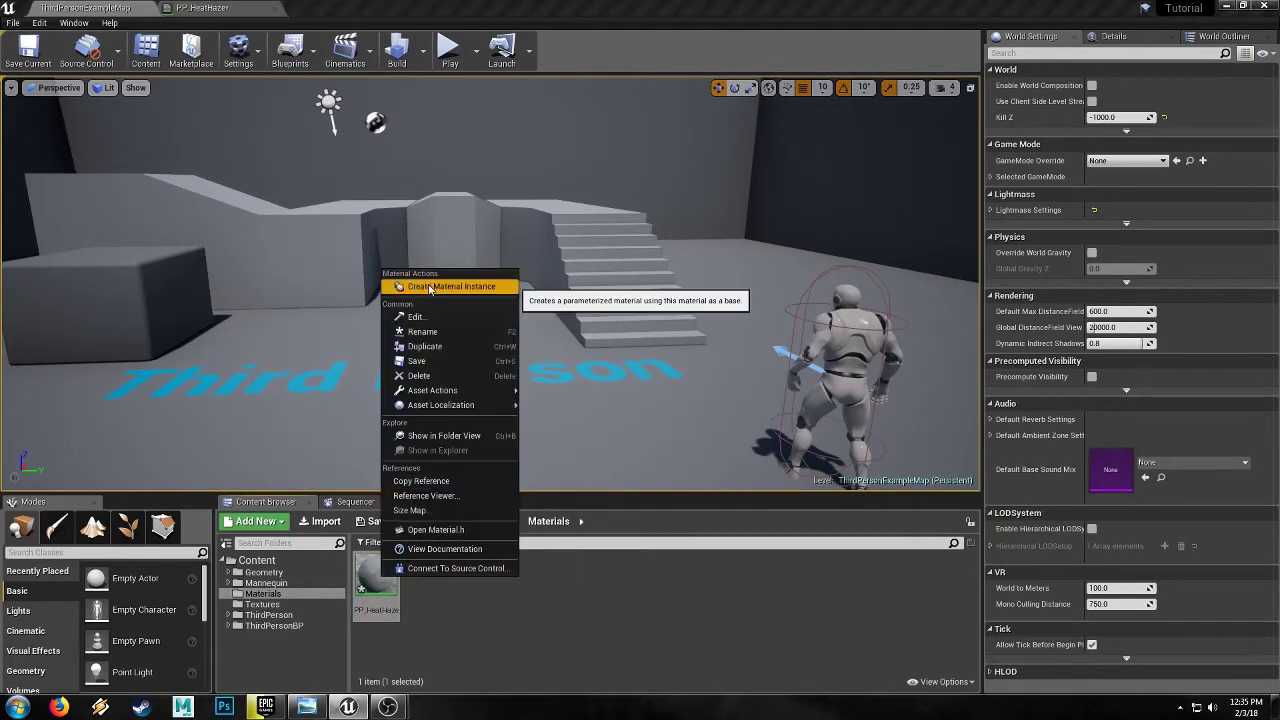
pyautogui.click(470, 287)
pyautogui.press('Return')
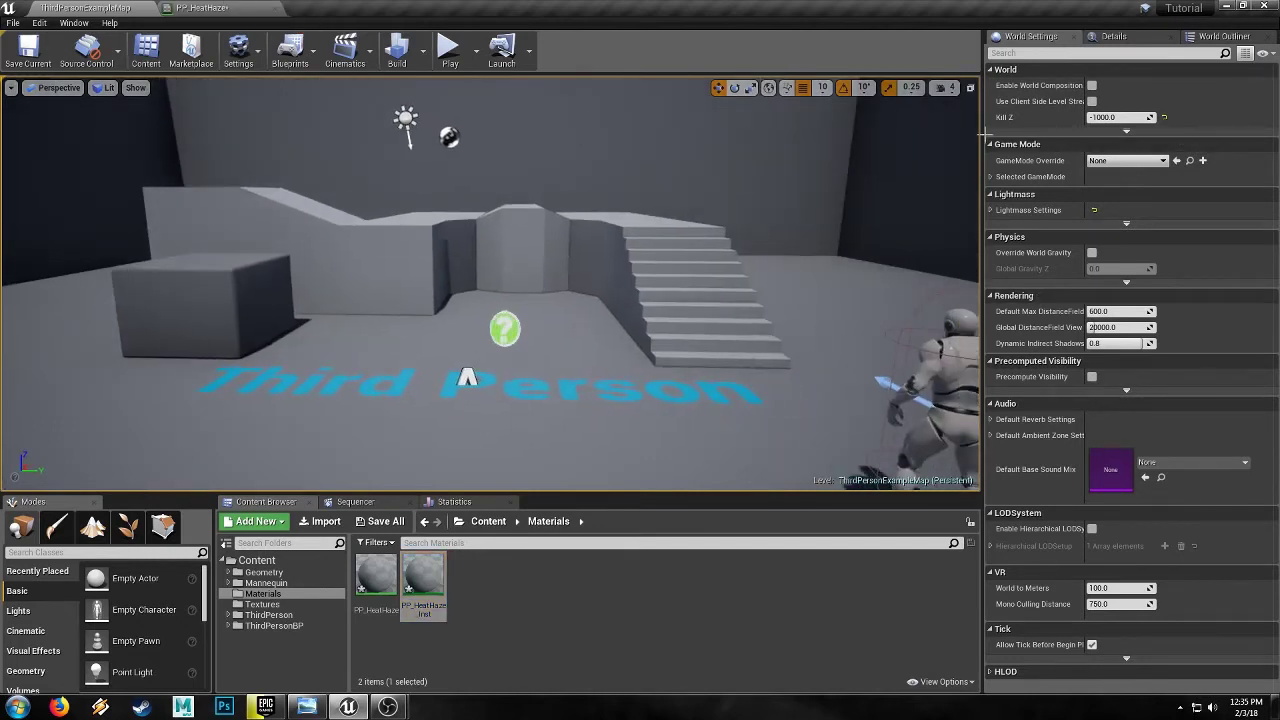
# Select the level's PostProcessVolume and show its detail settings.
pyautogui.click(1222, 36)
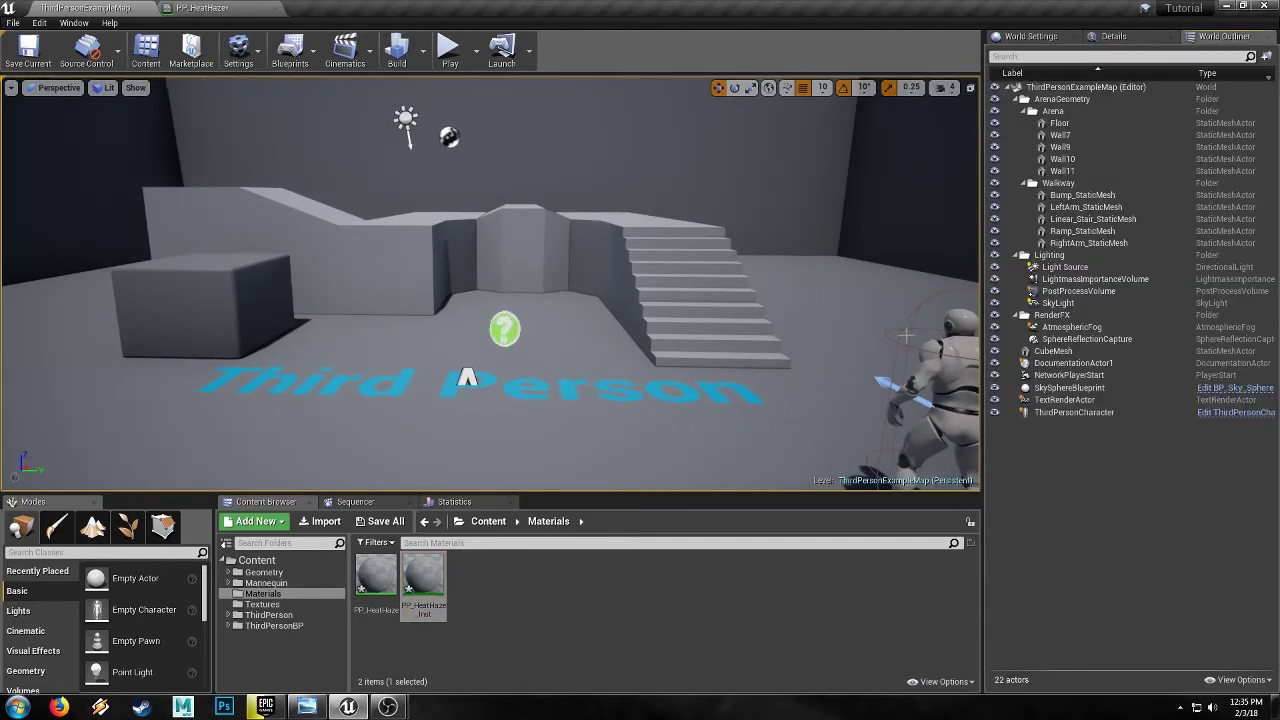
pyautogui.click(1078, 290)
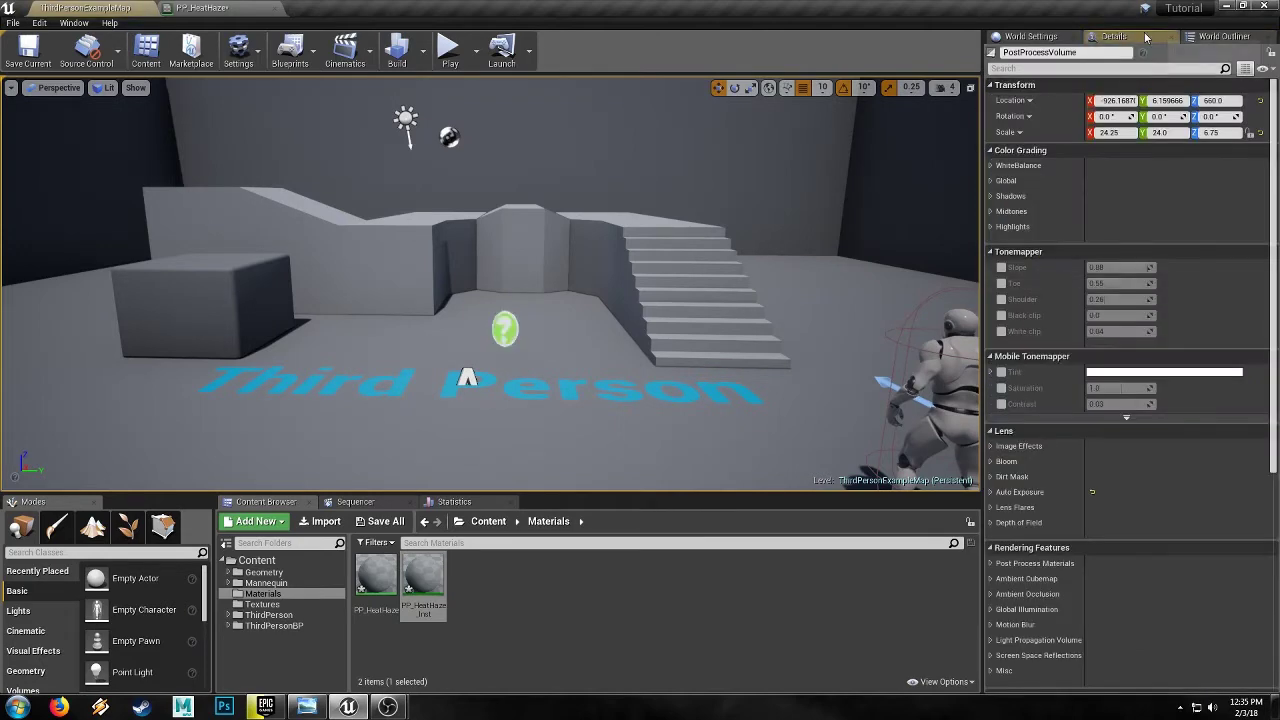
pyautogui.scroll(-6, 1108, 552)
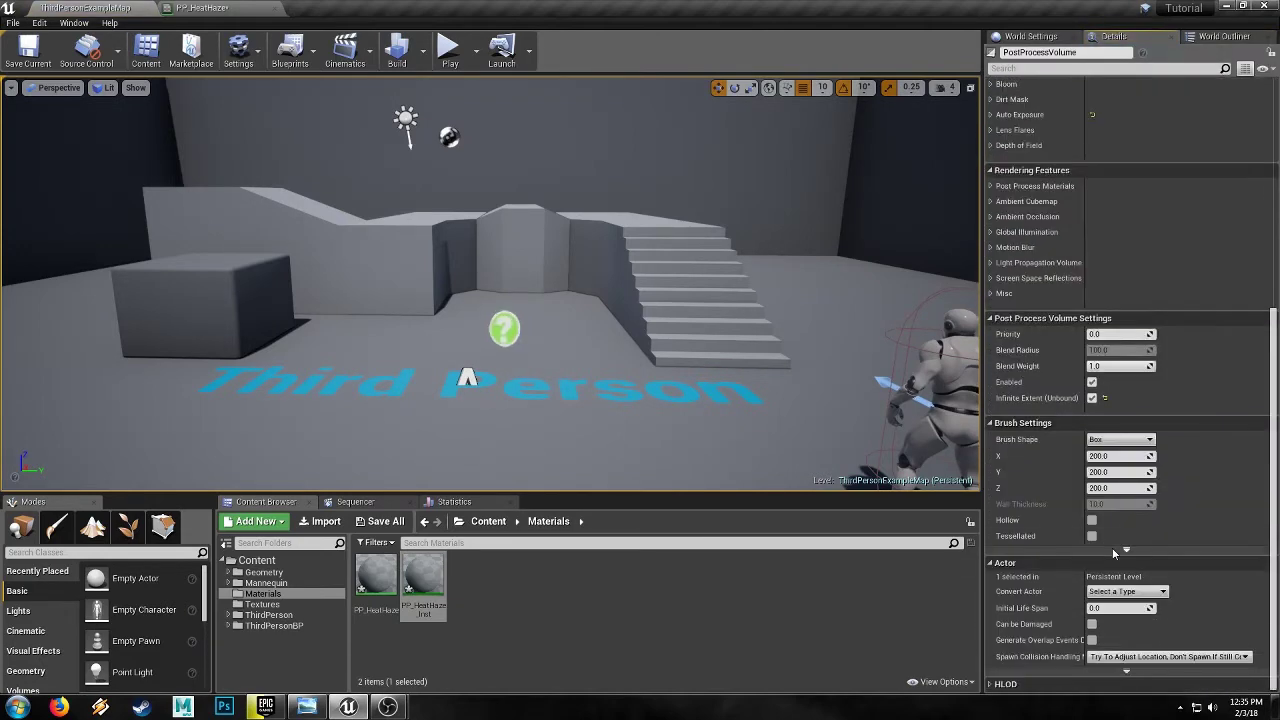
pyautogui.click(1062, 68)
pyautogui.write('ble')
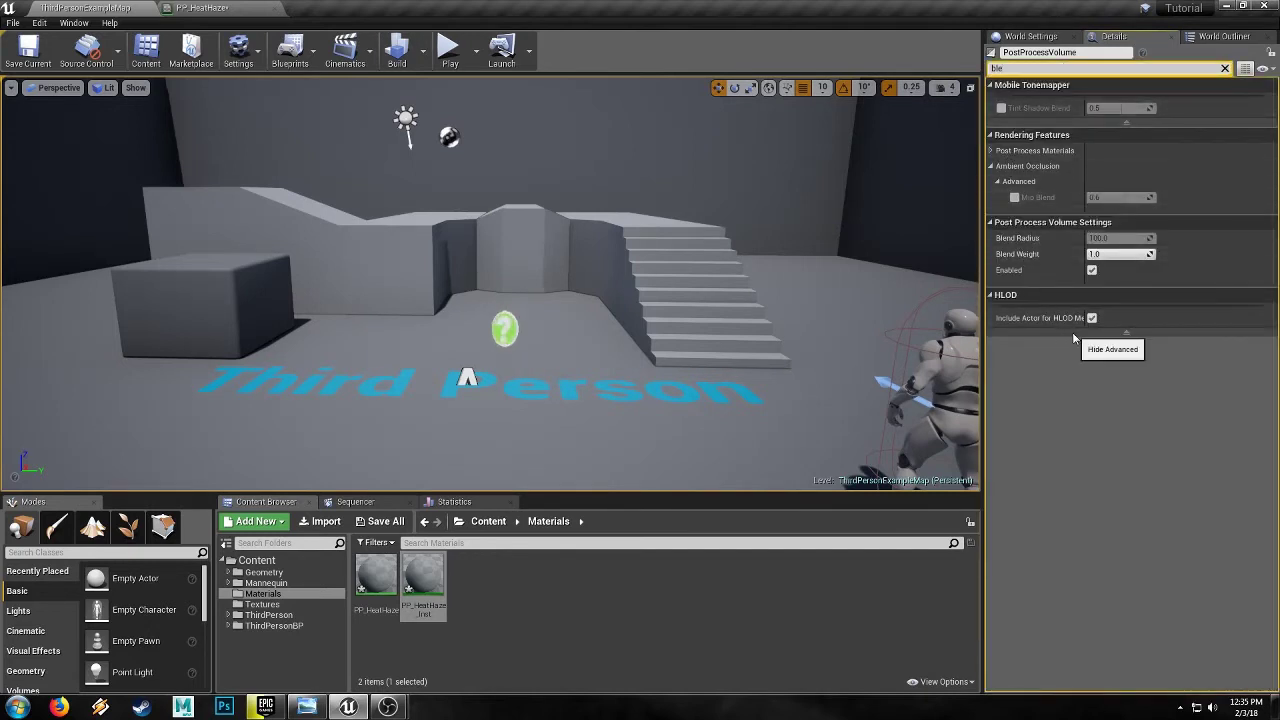
pyautogui.click(1225, 69)
pyautogui.scroll(-10, 1152, 402)
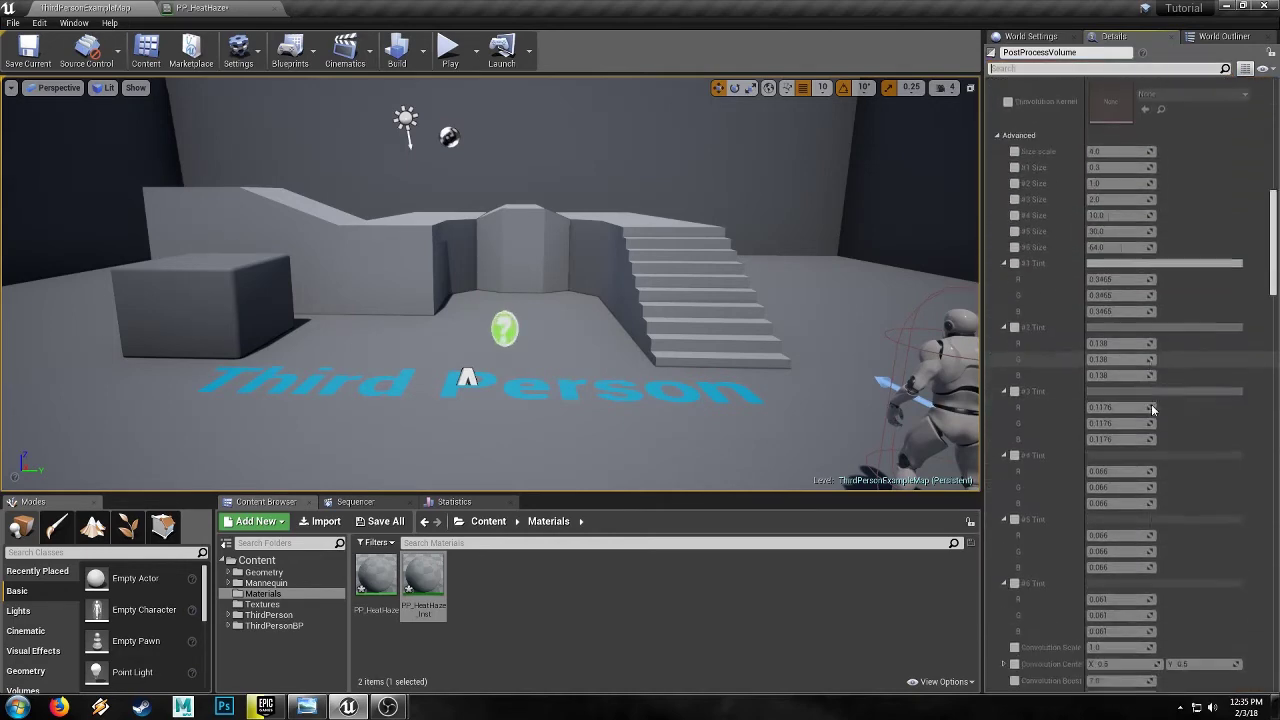
pyautogui.scroll(-5, 1151, 404)
# Filter the PostProcessVolume's settings by "render" and add a Post Process Materials array element that references PP_HeatHaze_Inst.
pyautogui.click(1051, 69)
pyautogui.write('render')
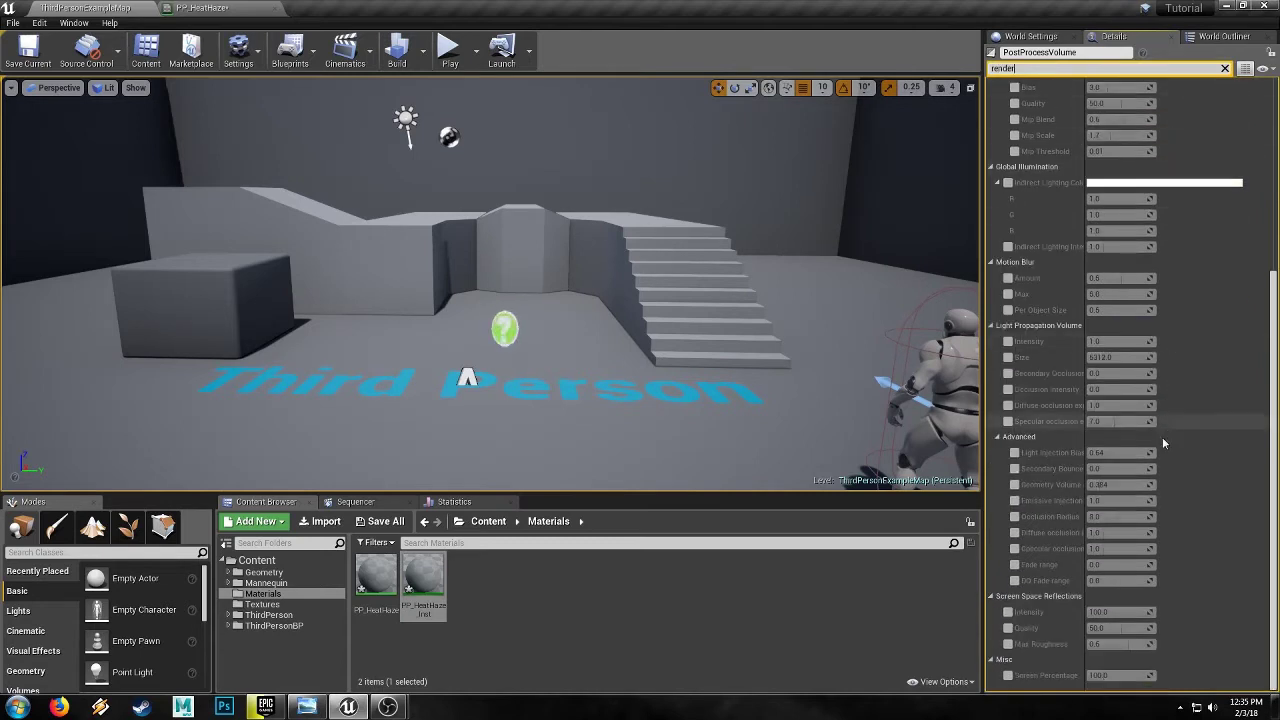
pyautogui.scroll(5, 1158, 442)
pyautogui.scroll(2, 1158, 442)
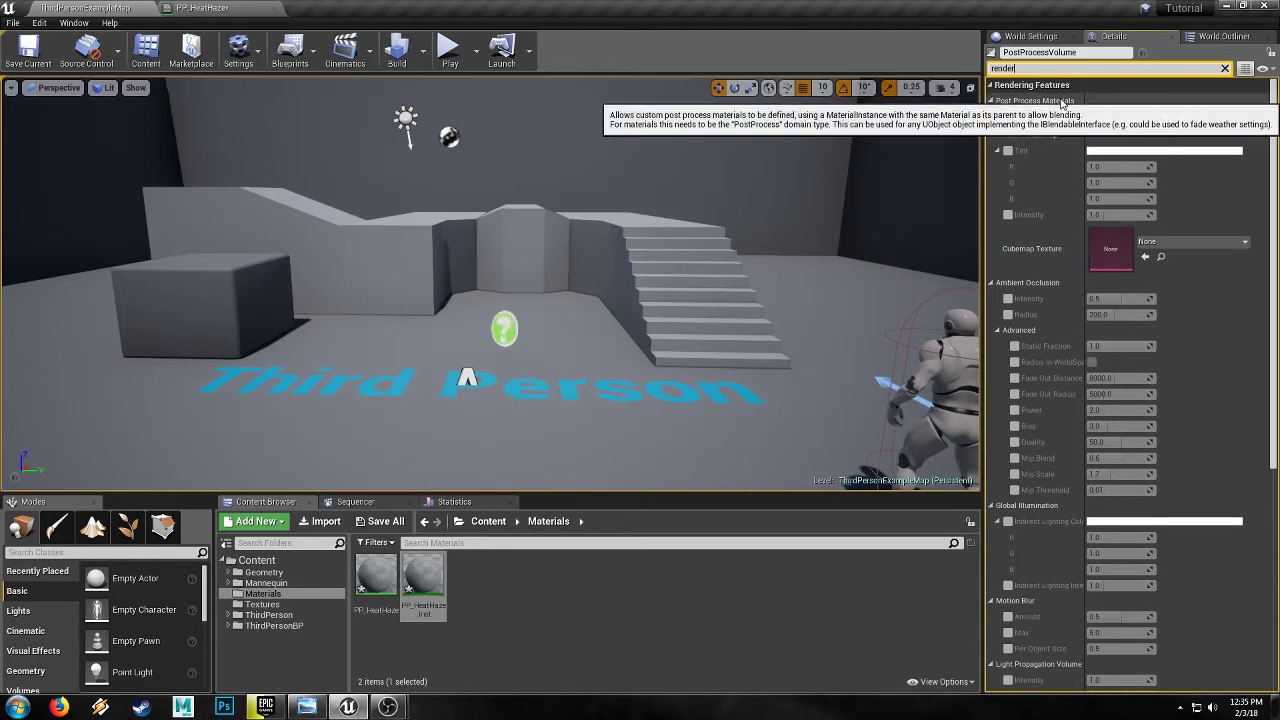
pyautogui.click(1164, 117)
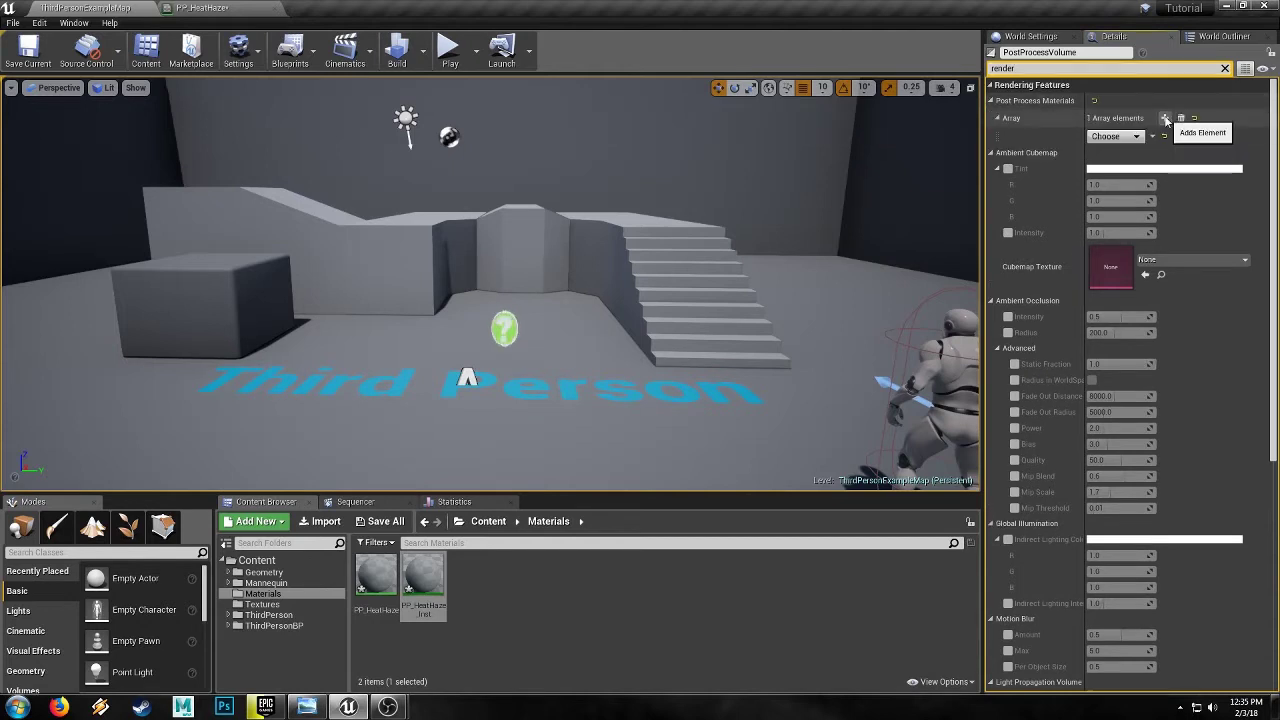
pyautogui.click(1115, 136)
pyautogui.click(1125, 148)
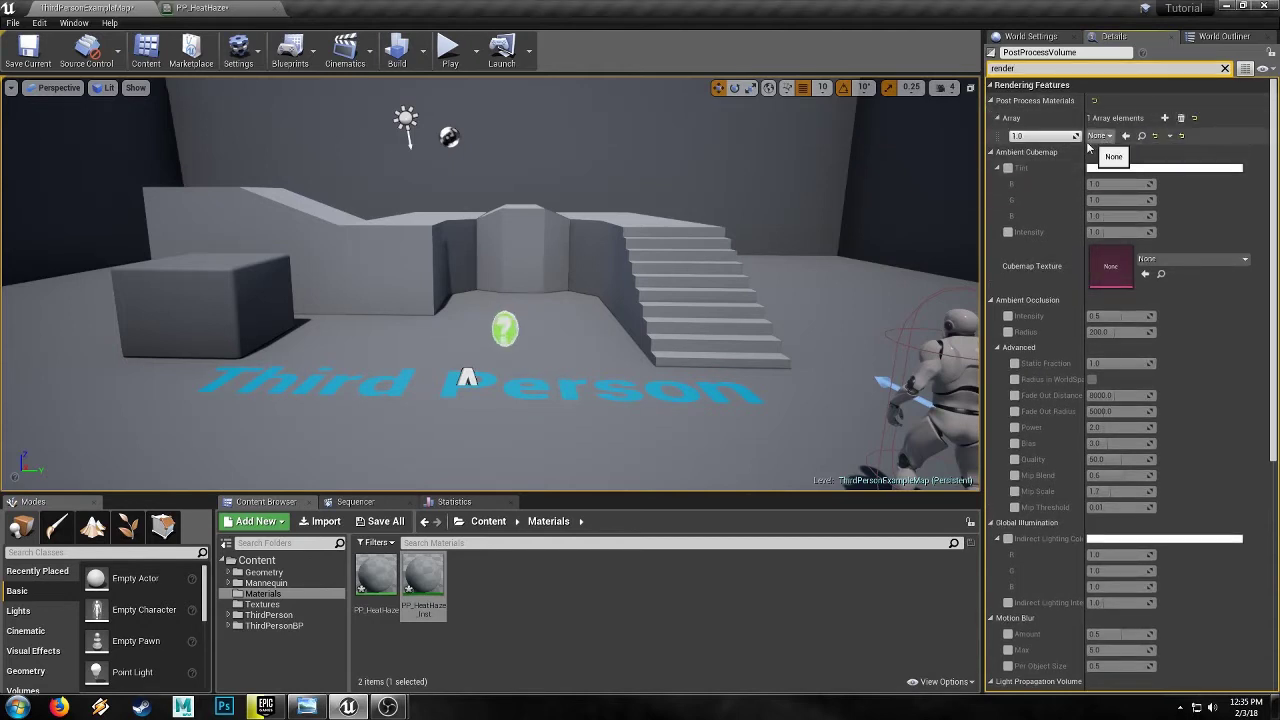
pyautogui.moveTo(423, 580); pyautogui.dragTo(1106, 138)
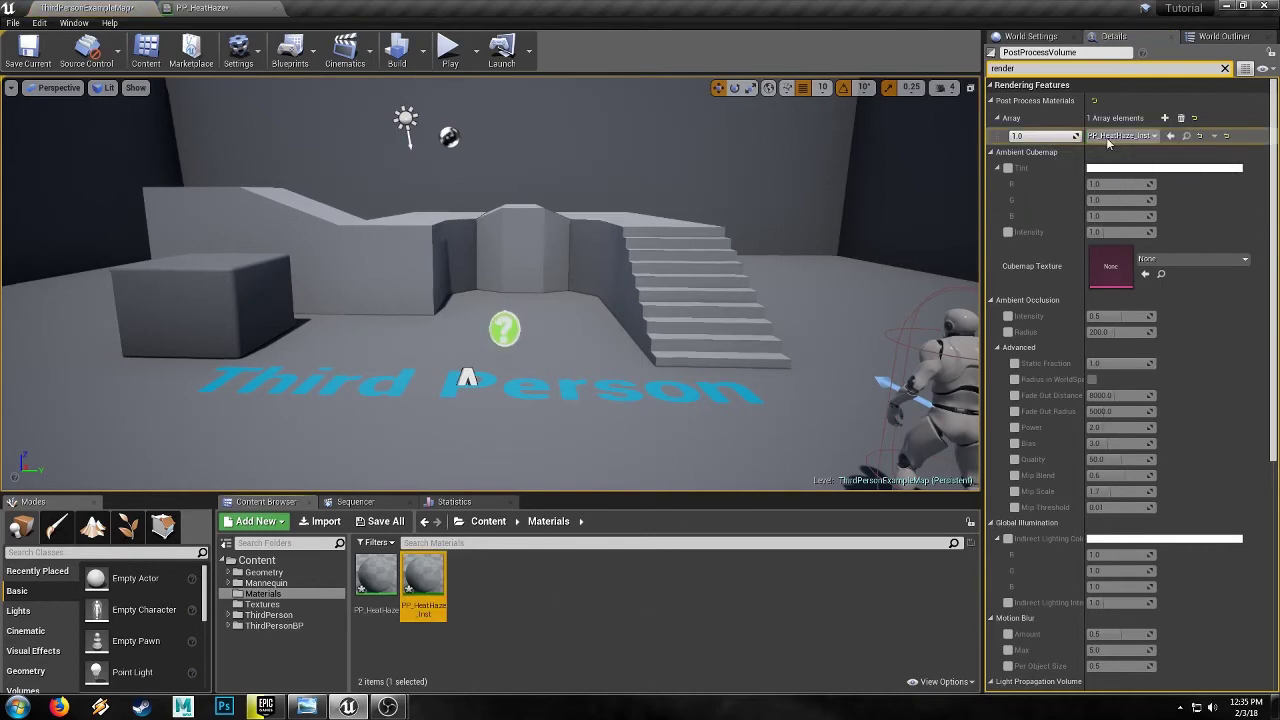
# Add a scalar parameter named Panner Speed below the Multiply node in the PP_HeatHaze material.
pyautogui.click(215, 8)
pyautogui.moveTo(638, 430)
pyautogui.mouseDown(button='right')
pyautogui.moveTo(502, 448)
pyautogui.moveTo(625, 408)
pyautogui.mouseUp(button='right')
pyautogui.click(451, 398)
pyautogui.moveTo(500, 424); pyautogui.dragTo(527, 396)
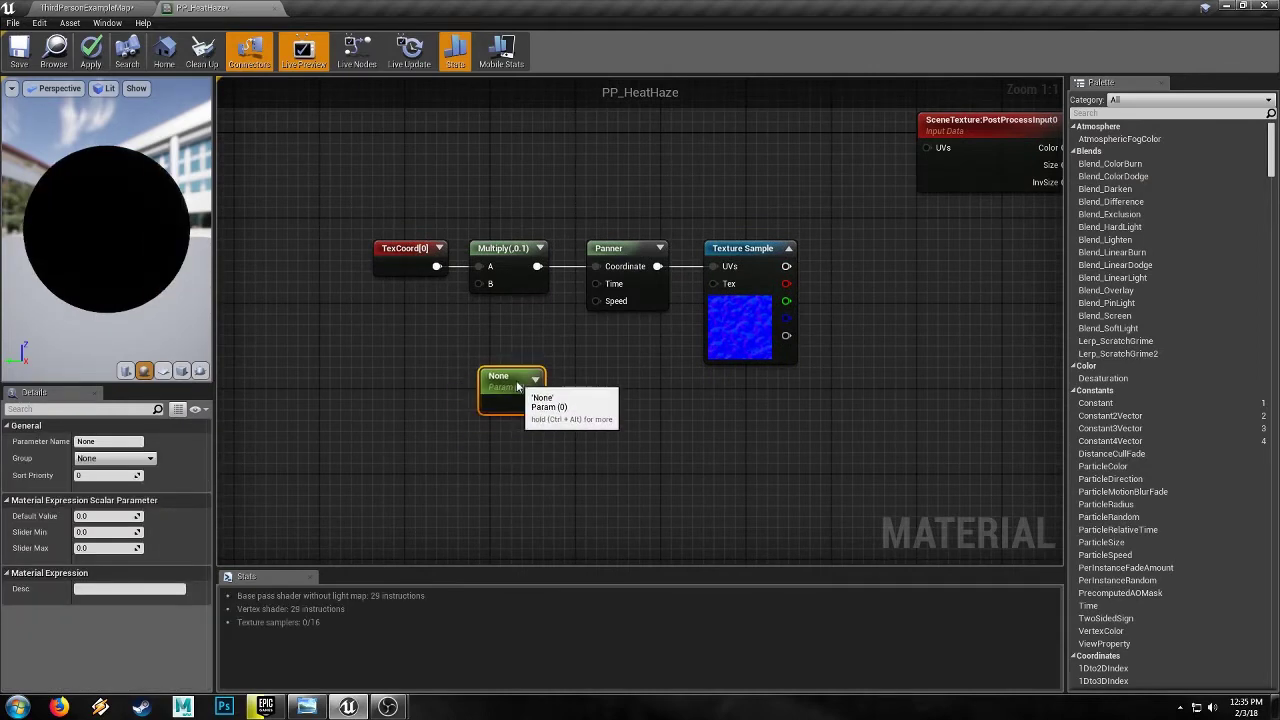
pyautogui.click(104, 442)
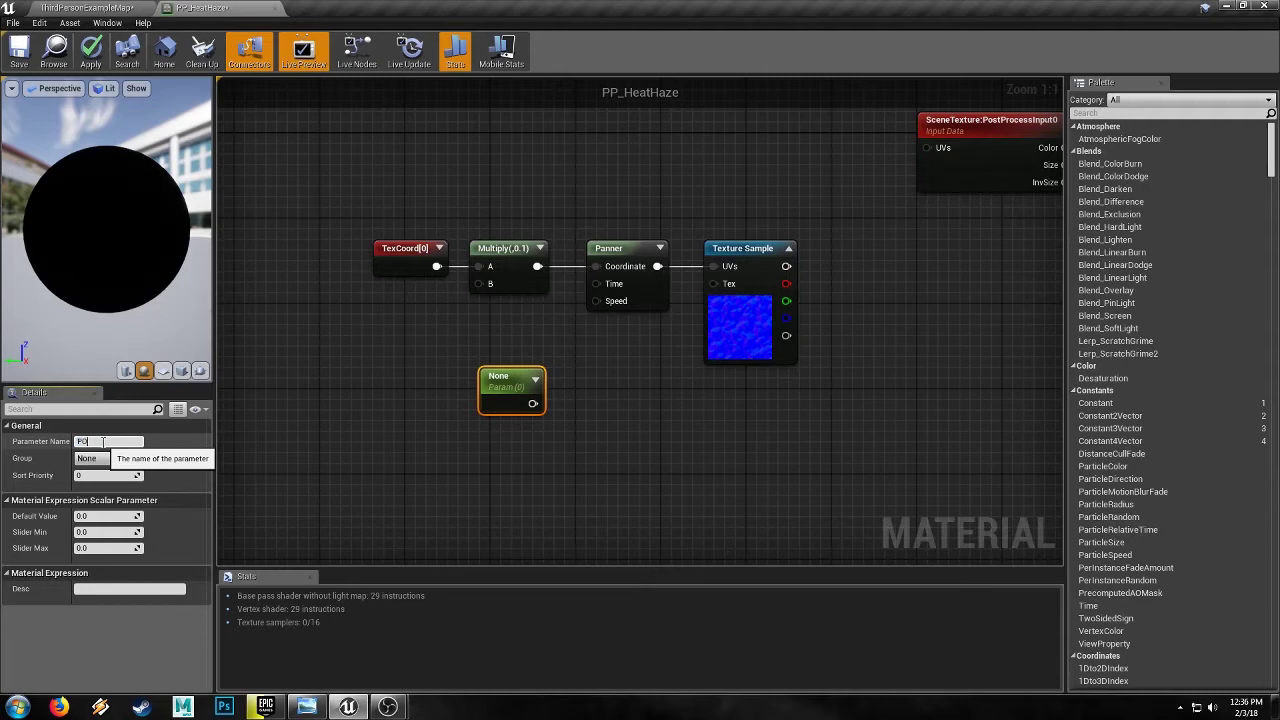
pyautogui.press('Return')
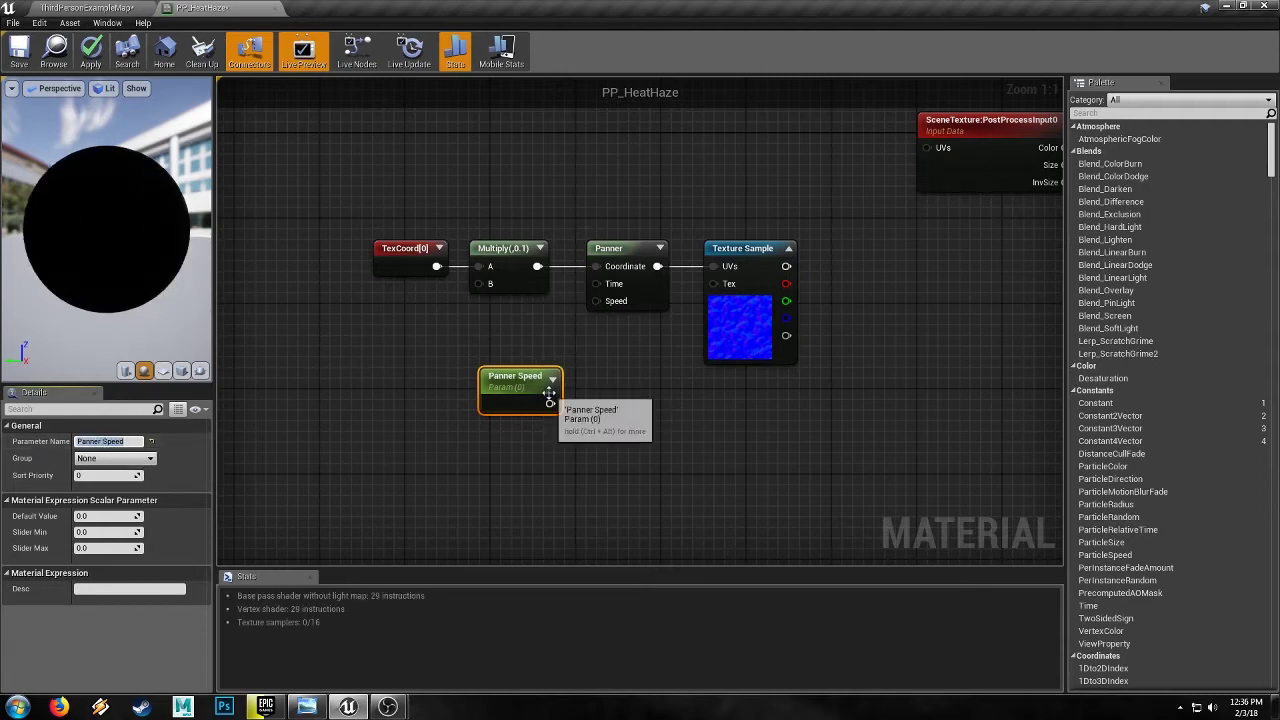
# Connect Panner Speed to the Panner's Speed input and set the parameter's default value to 1.
pyautogui.moveTo(550, 403); pyautogui.dragTo(598, 305)
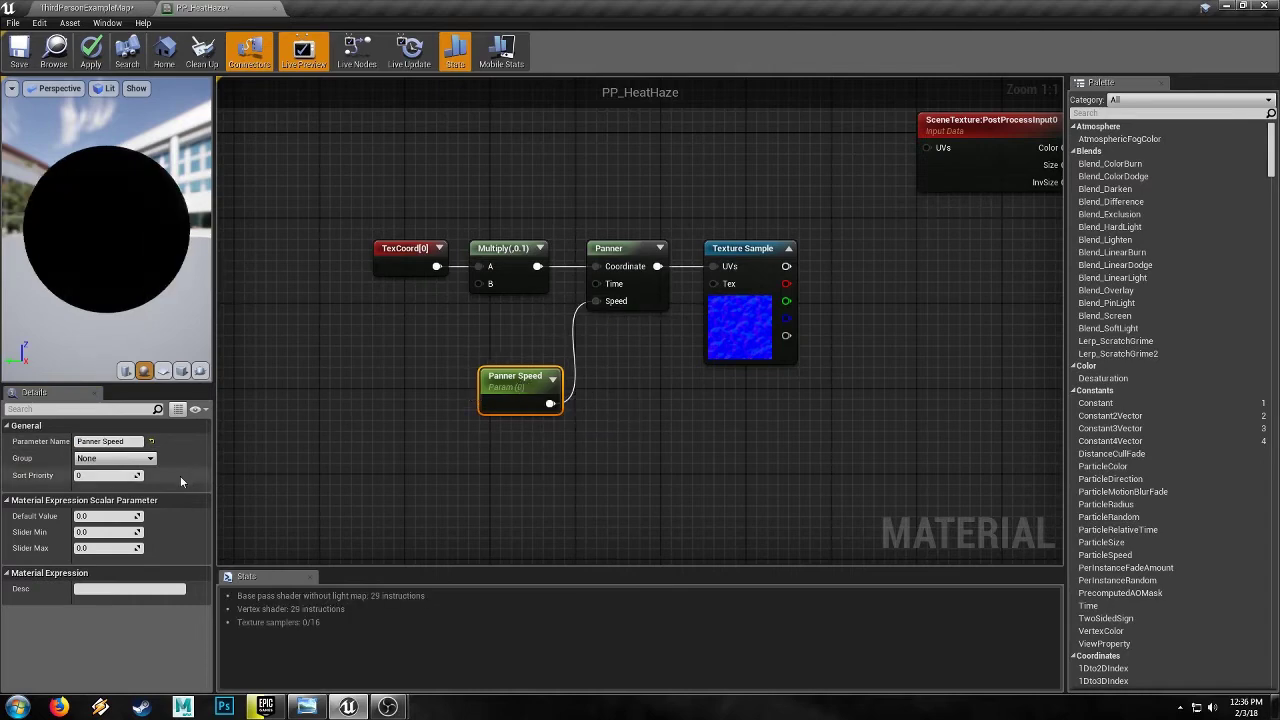
pyautogui.write('1')
pyautogui.press('Return')
# Add a Multiply node whose A input is fed by the Texture Sample's red channel.
pyautogui.moveTo(773, 411); pyautogui.dragTo(530, 494, button='right')
pyautogui.click(646, 394)
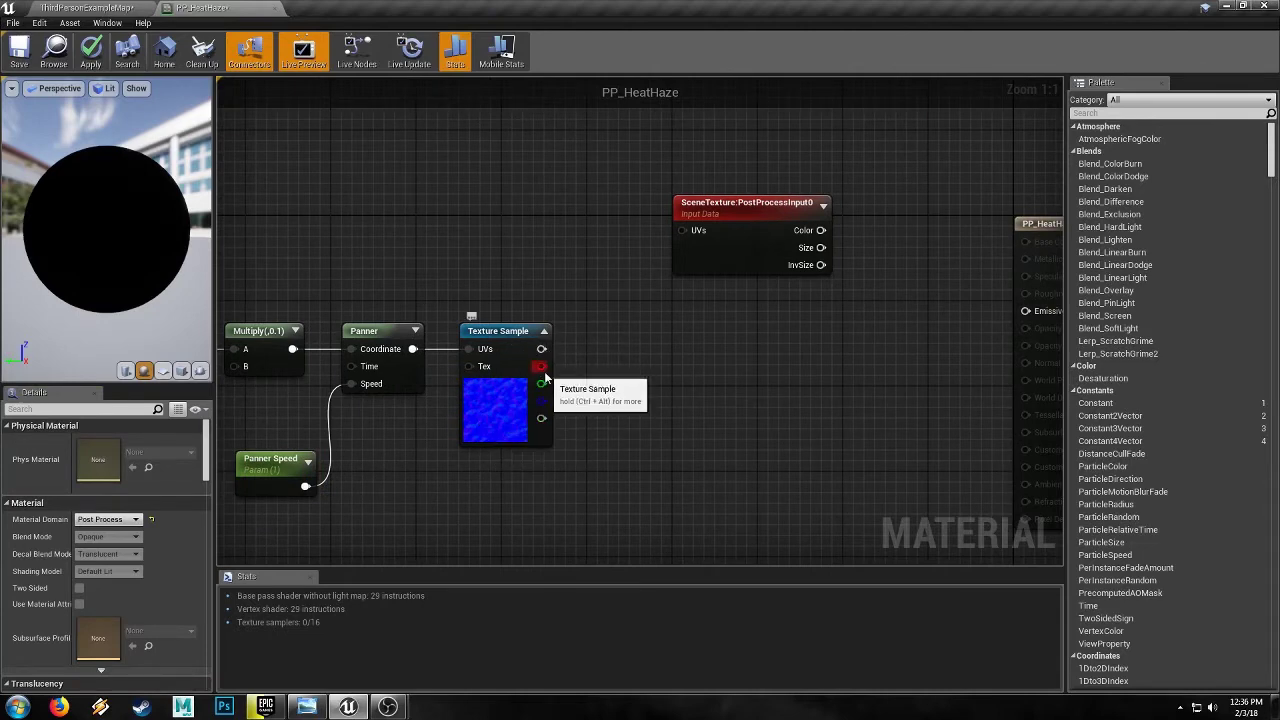
pyautogui.click(759, 202)
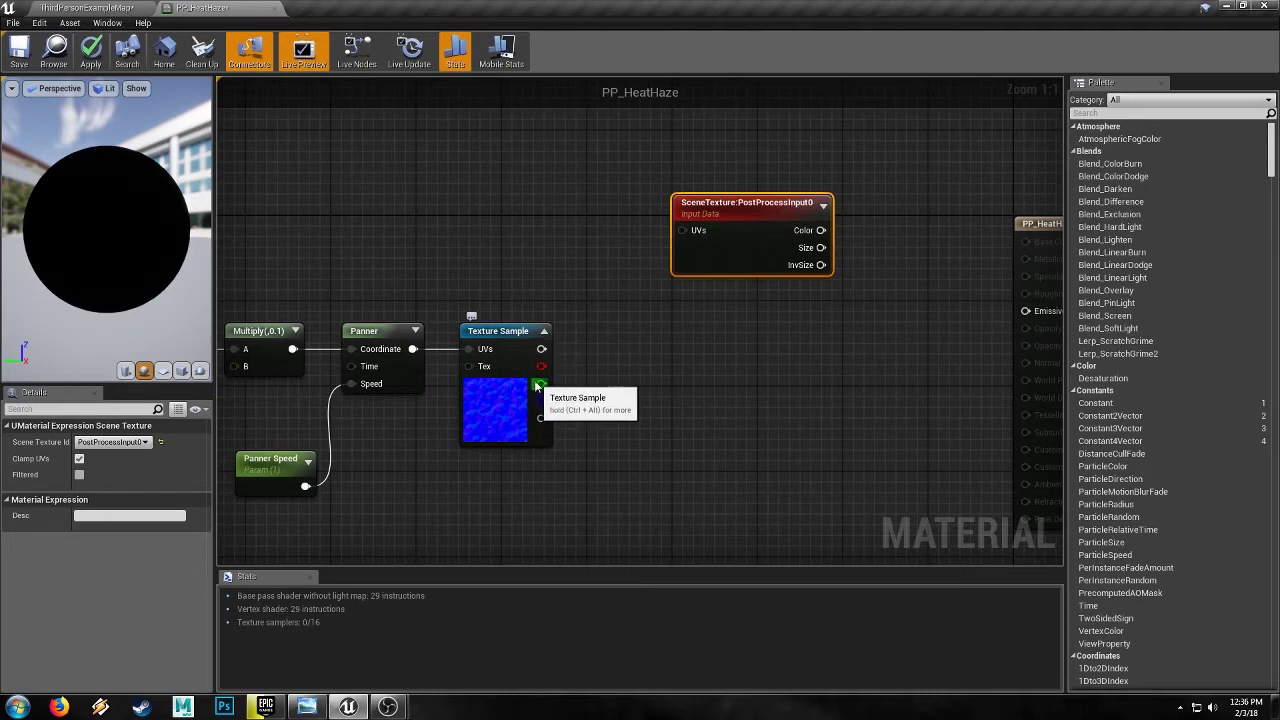
pyautogui.moveTo(538, 368); pyautogui.dragTo(650, 340)
pyautogui.write('mult')
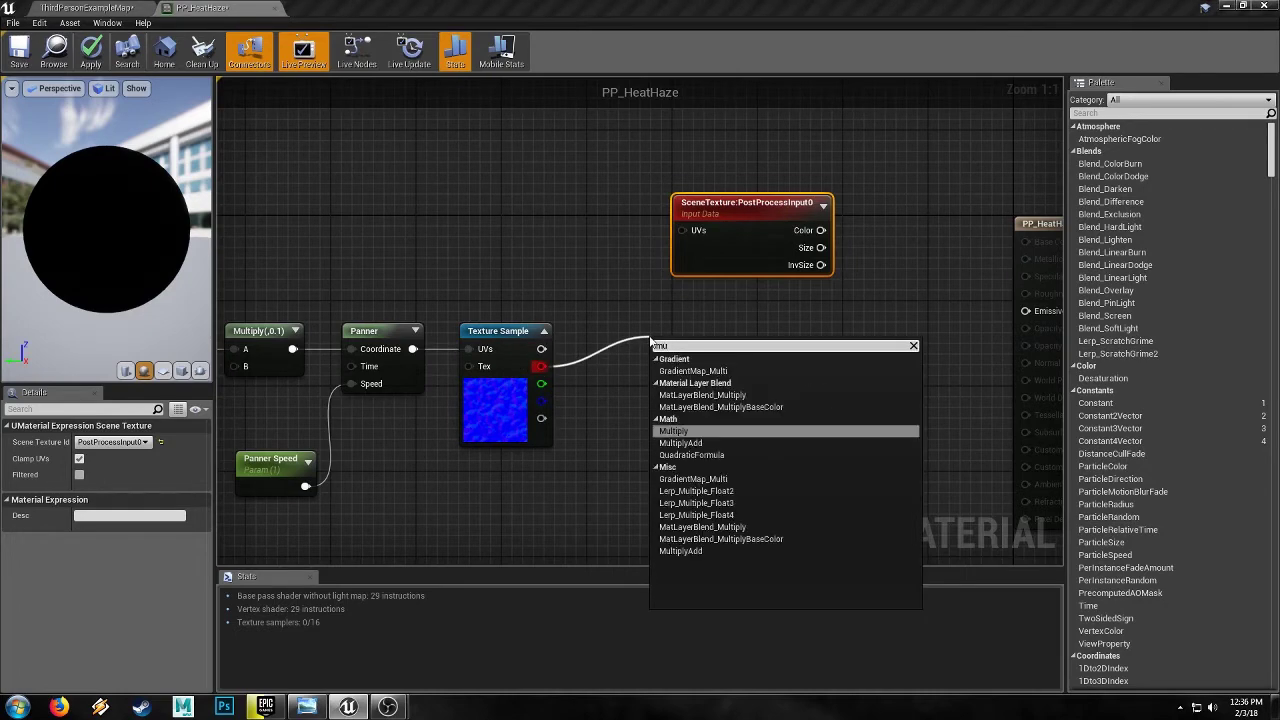
pyautogui.press('Return')
# Add a scalar parameter named Texture Multiplier below the new Multiply node.
pyautogui.click(622, 470)
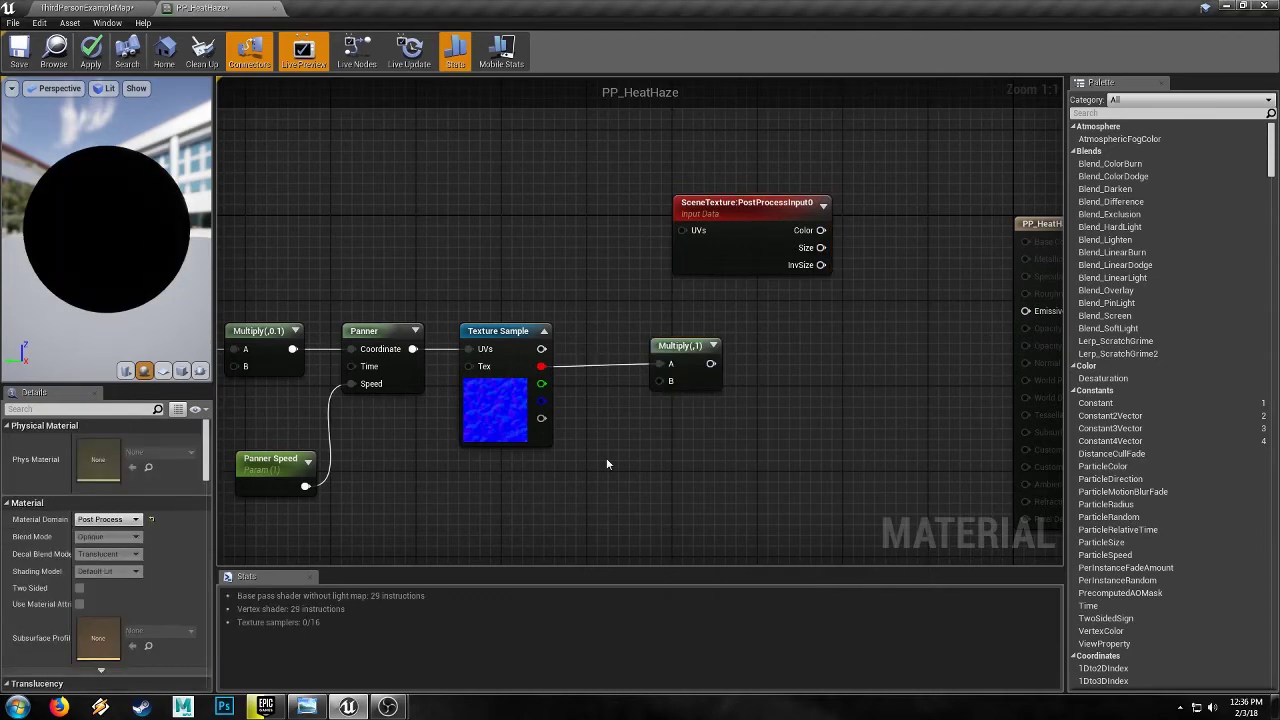
pyautogui.click(622, 470)
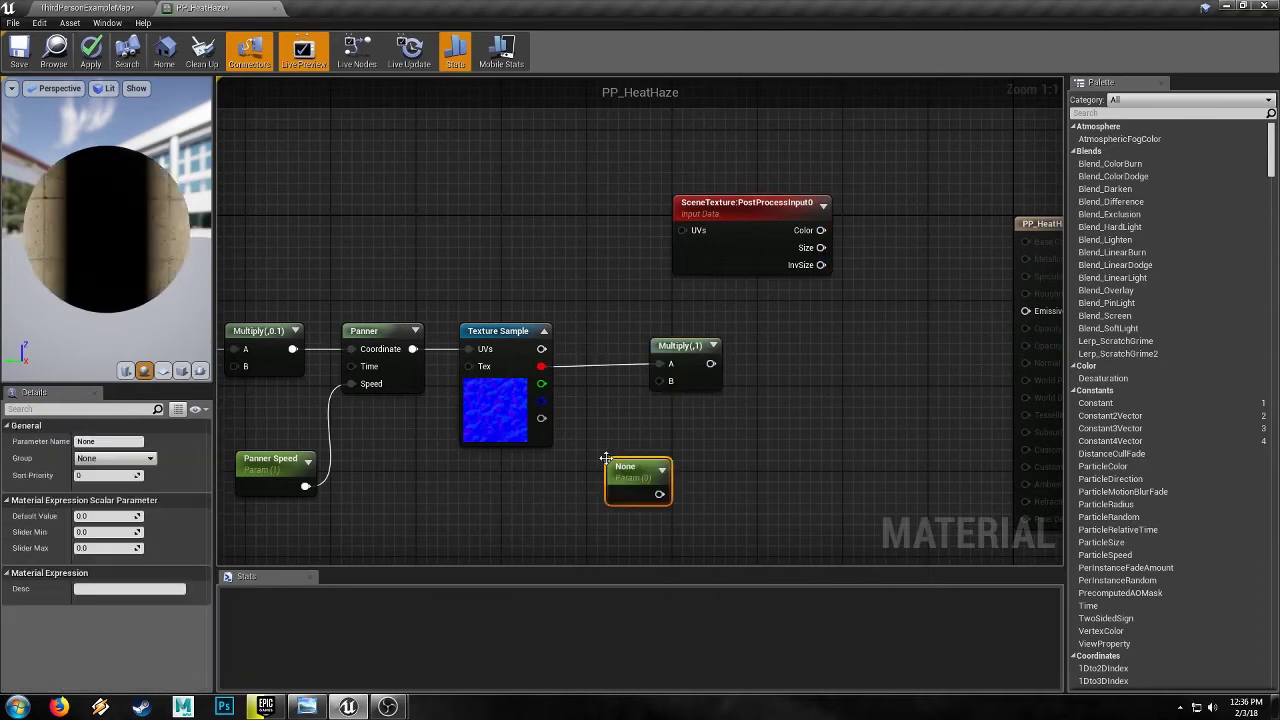
pyautogui.click(112, 441)
pyautogui.write('Texture Multiplier')
pyautogui.press('Return')
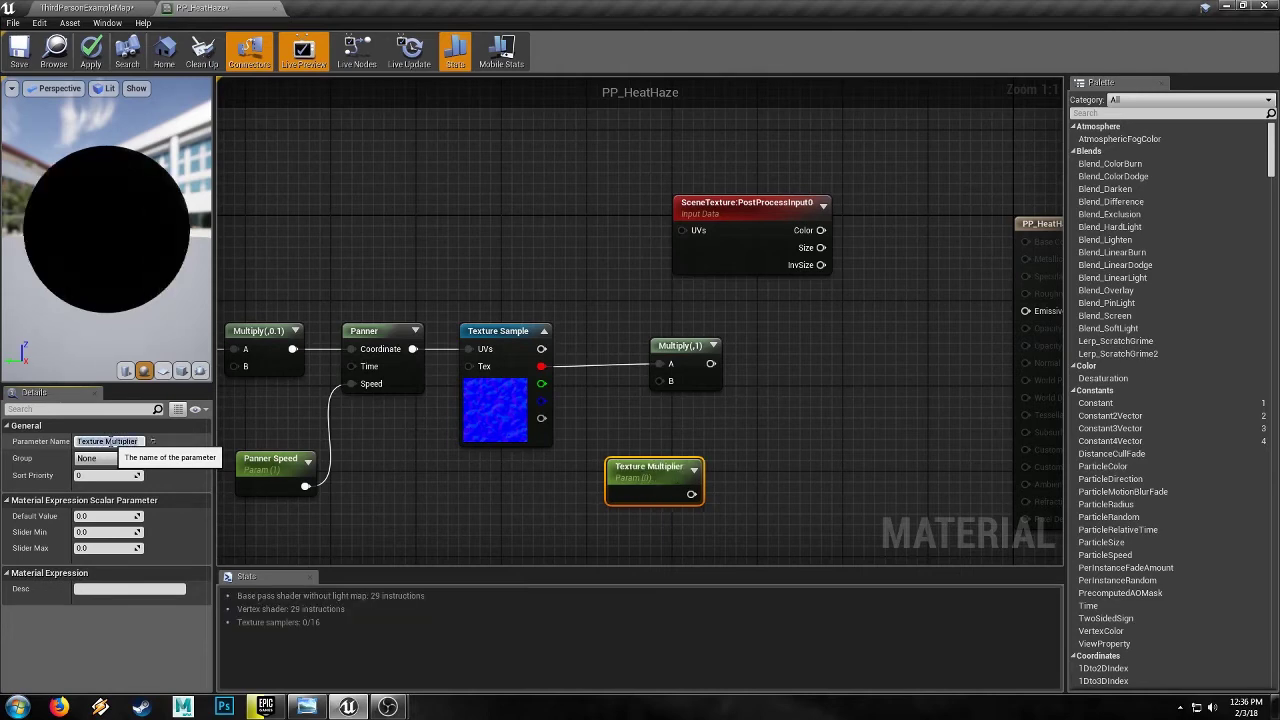
# Connect Texture Multiplier to the new Multiply node's B input, arrange both nodes, and set the parameter's default value to 0.5.
pyautogui.moveTo(690, 494); pyautogui.dragTo(660, 380)
pyautogui.moveTo(640, 501); pyautogui.dragTo(620, 461)
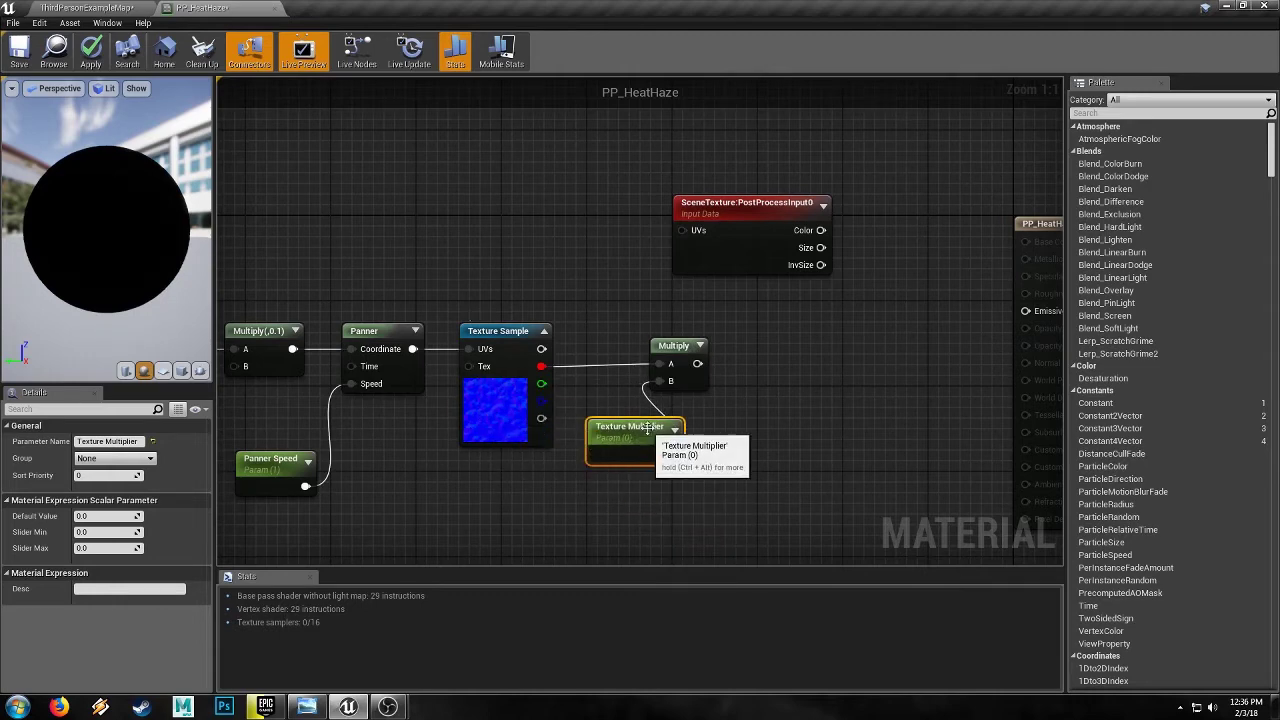
pyautogui.moveTo(684, 351); pyautogui.dragTo(722, 347)
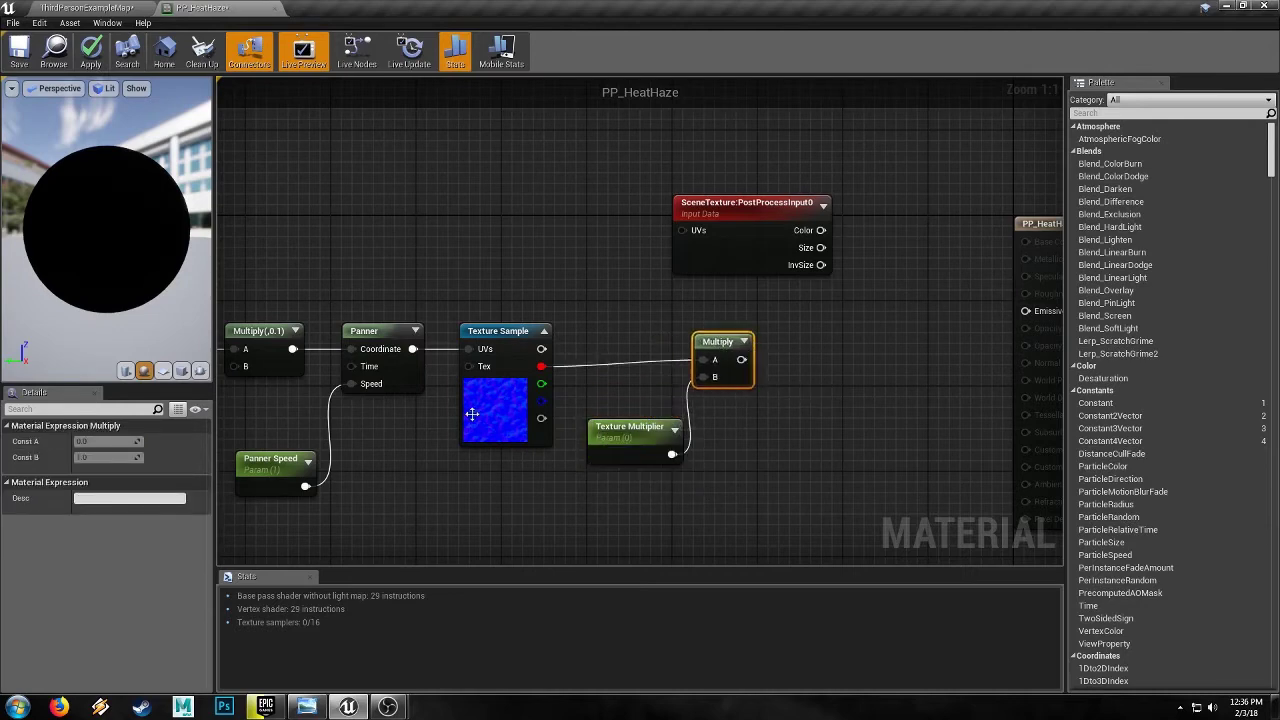
pyautogui.click(627, 440)
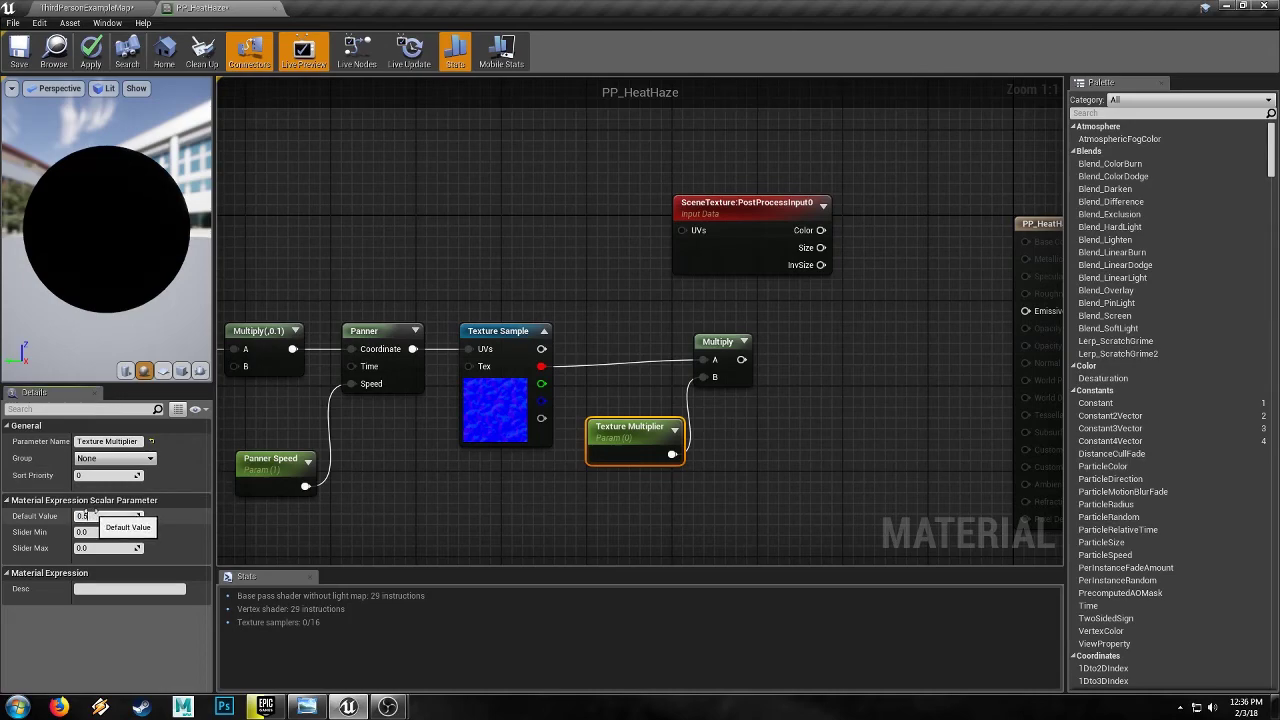
# Move the whole group of texture-panning nodes farther away from the SceneTexture node.
pyautogui.moveTo(791, 431); pyautogui.dragTo(701, 457, button='right')
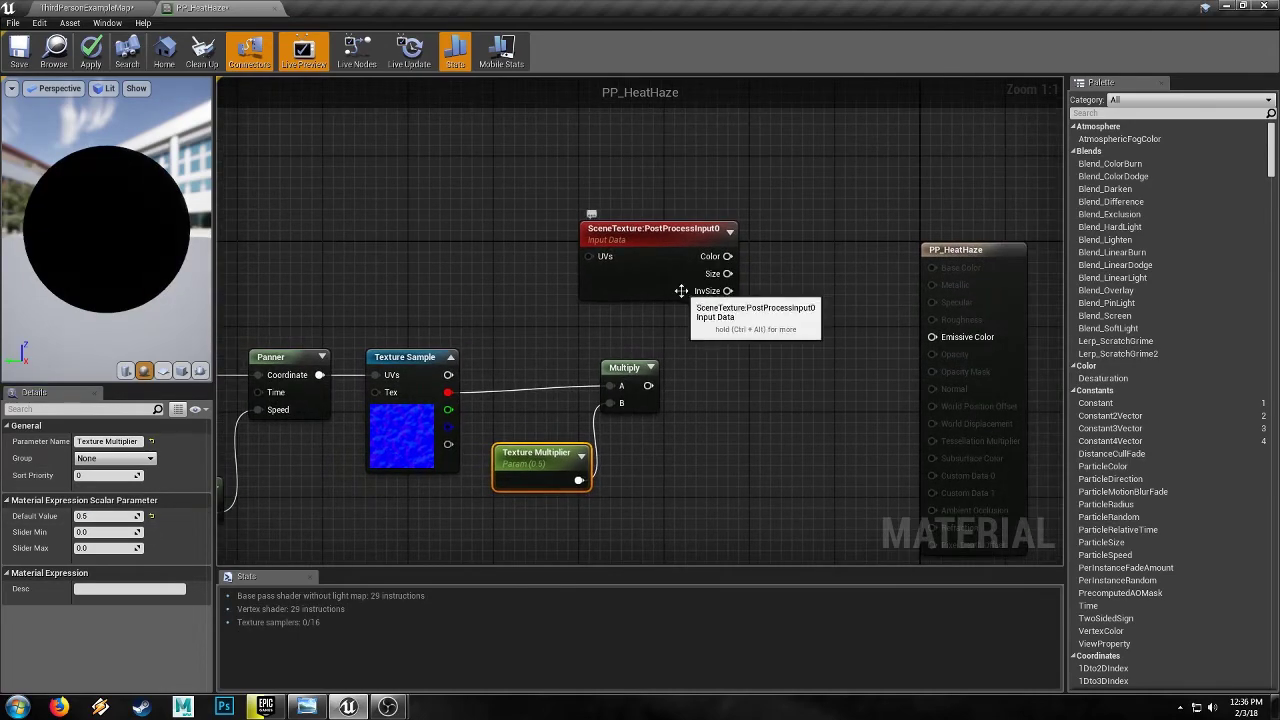
pyautogui.moveTo(495, 275); pyautogui.dragTo(656, 227, button='right')
pyautogui.scroll(-2, 580, 270)
pyautogui.moveTo(276, 263); pyautogui.dragTo(830, 416)
pyautogui.moveTo(559, 299); pyautogui.dragTo(446, 312)
pyautogui.click(533, 274)
pyautogui.moveTo(379, 264); pyautogui.dragTo(453, 267, button='right')
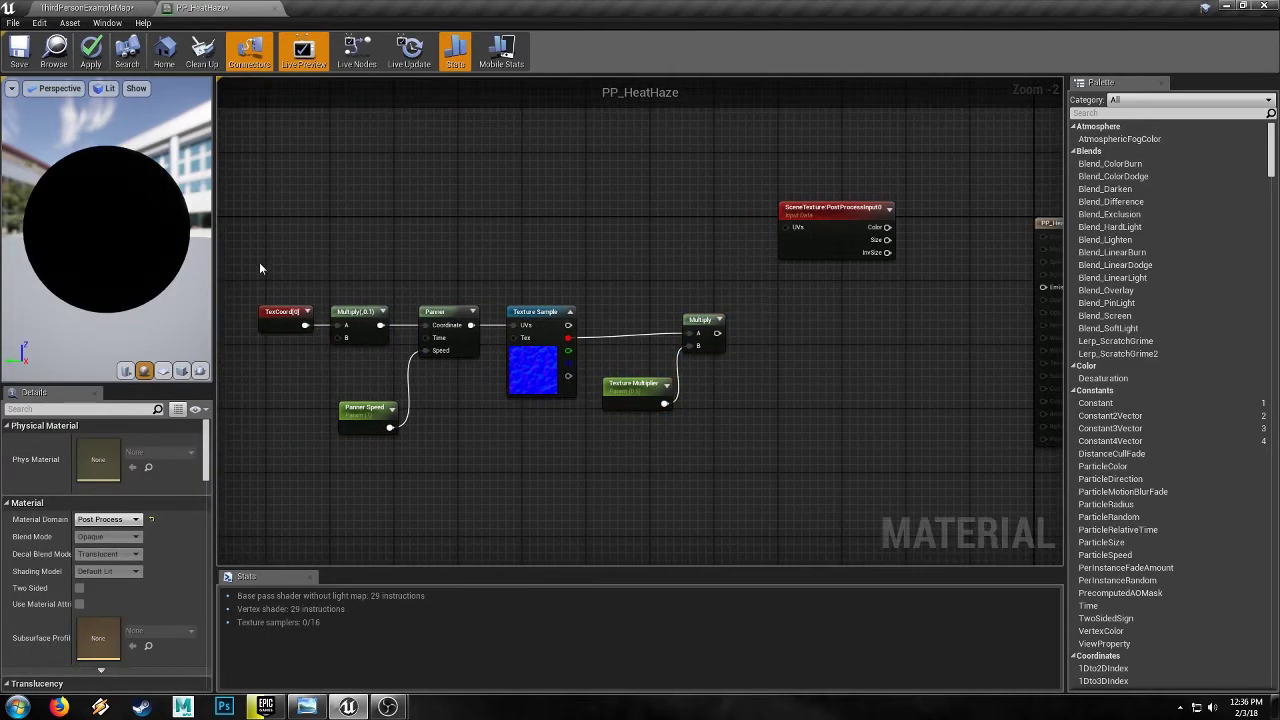
# Paste a copy of the TexCoord node ahead of the SceneTexture node.
pyautogui.click(284, 309)
pyautogui.moveTo(636, 188); pyautogui.dragTo(535, 218, button='right')
pyautogui.hotkey('ctrl', 'v')
pyautogui.scroll(1, 625, 272)
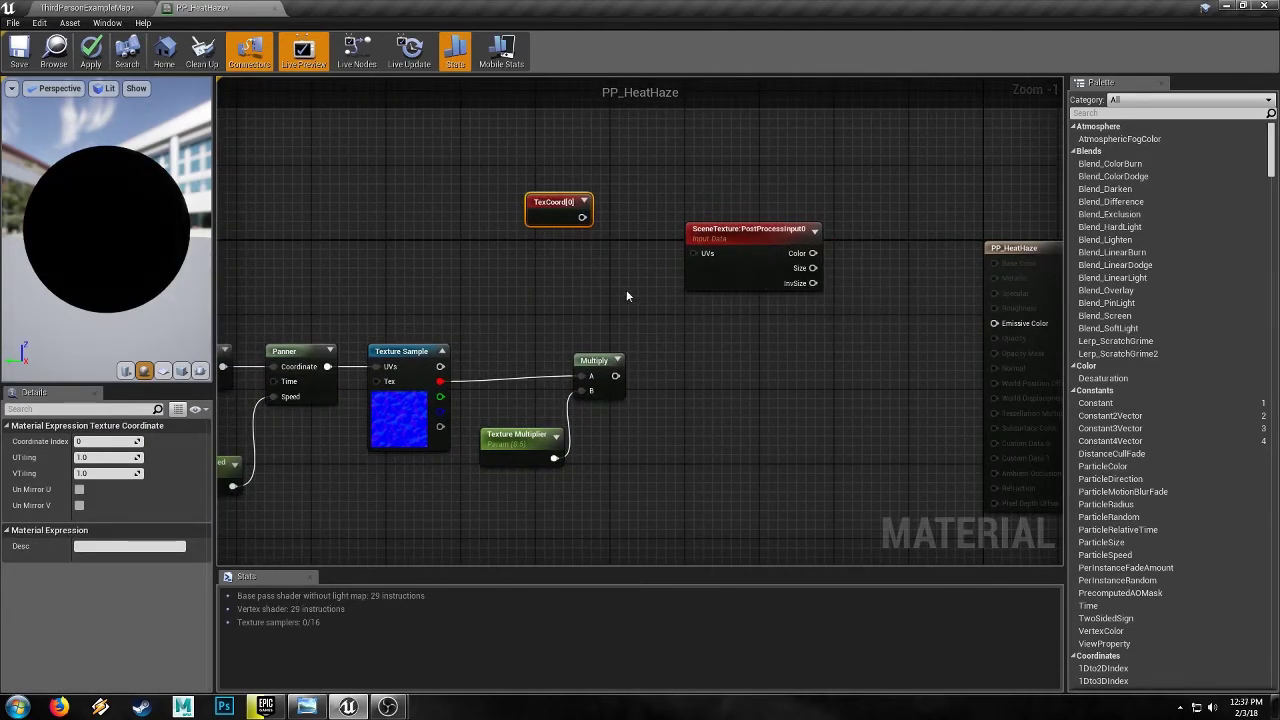
# Move the SceneTexture node closer to the material output and shift the copied TexCoord node toward it.
pyautogui.click(637, 278)
pyautogui.moveTo(640, 275); pyautogui.dragTo(608, 269, button='right')
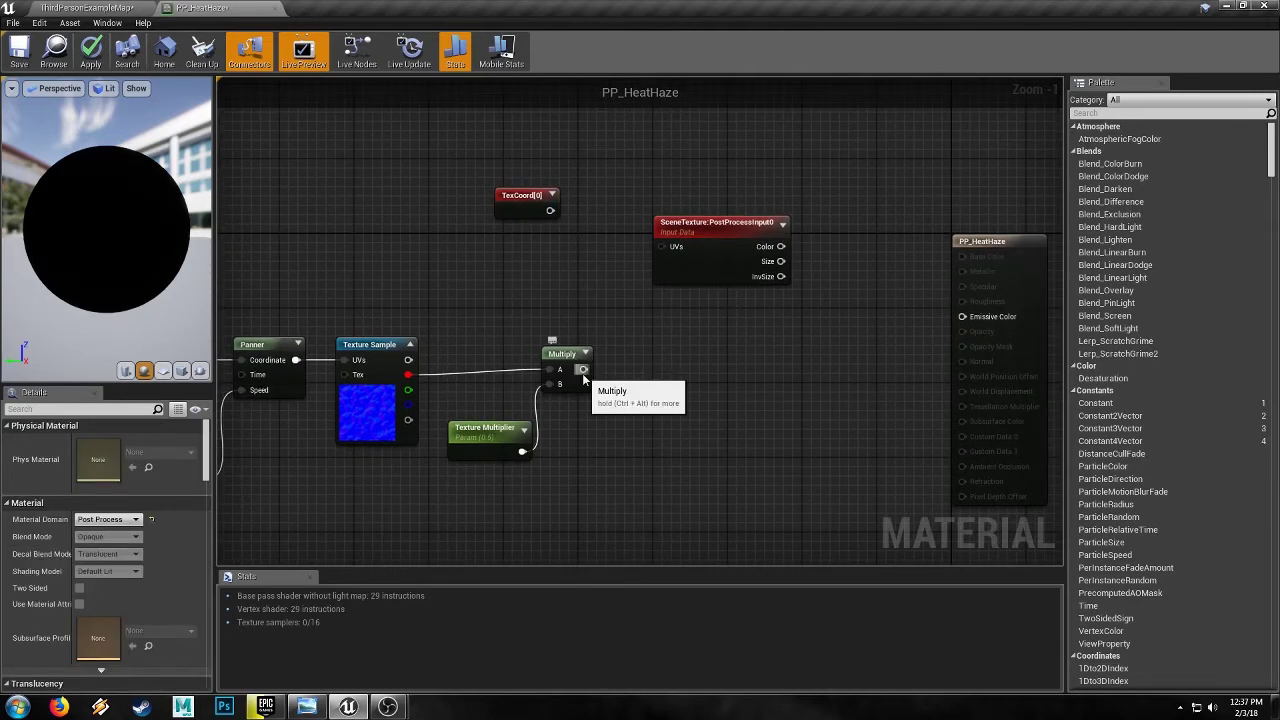
pyautogui.moveTo(731, 224); pyautogui.dragTo(824, 224)
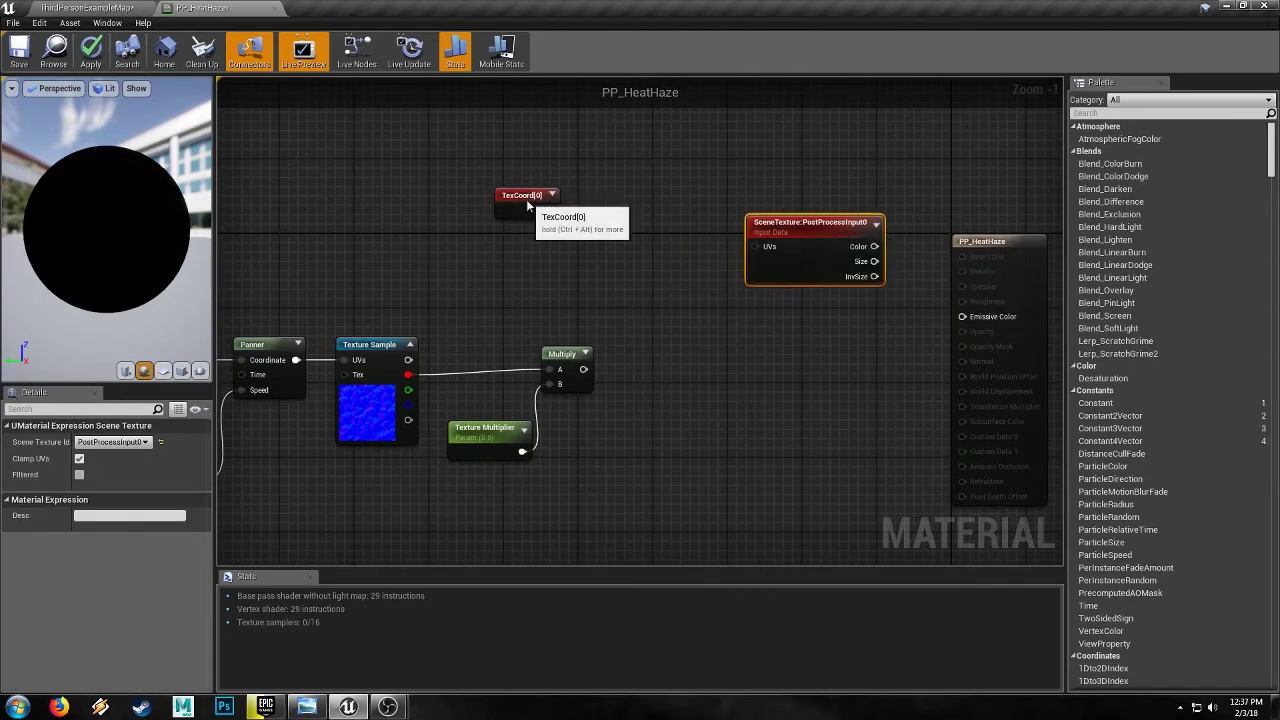
pyautogui.moveTo(536, 201); pyautogui.dragTo(589, 210)
pyautogui.moveTo(423, 331)
pyautogui.mouseDown(button='right')
pyautogui.moveTo(566, 323)
pyautogui.moveTo(420, 329)
pyautogui.mouseUp(button='right')
# Add an Add node with the copied TexCoord in A and the Multiply result in B, and connect its output to SceneTexture's UVs.
pyautogui.moveTo(578, 367); pyautogui.dragTo(660, 314)
pyautogui.write('add')
pyautogui.press('Return')
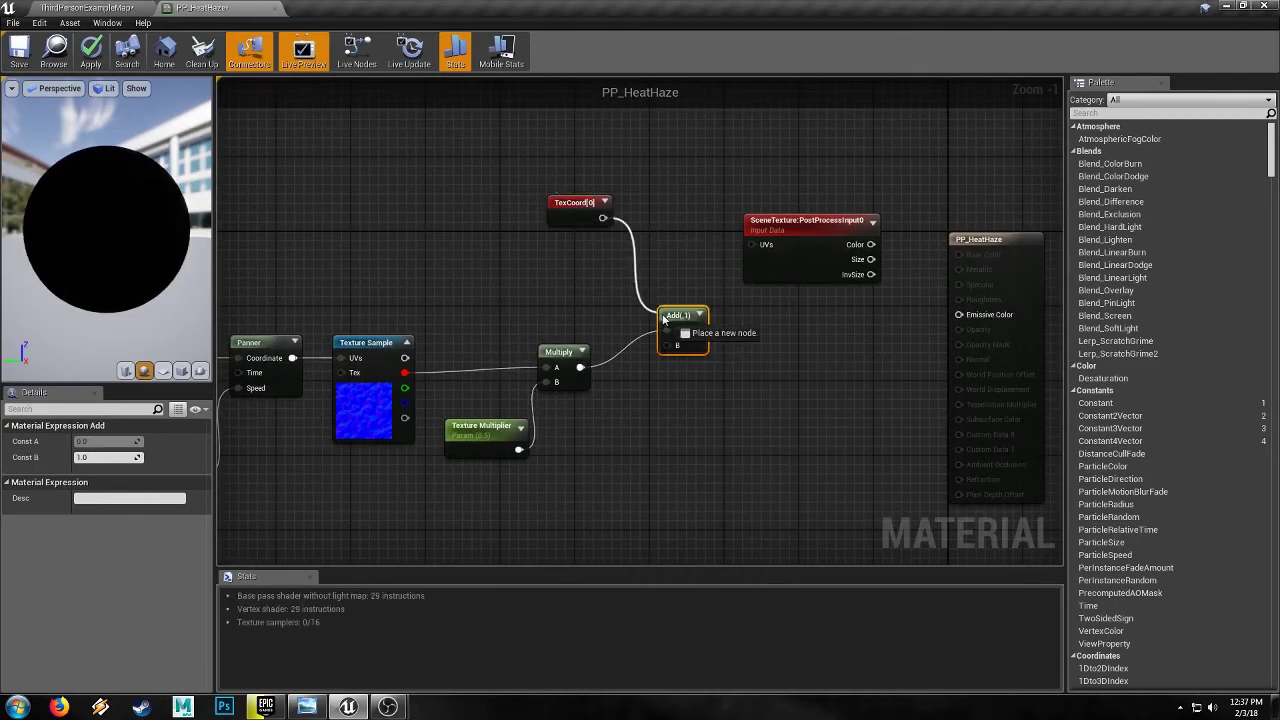
pyautogui.moveTo(663, 320); pyautogui.dragTo(585, 370)
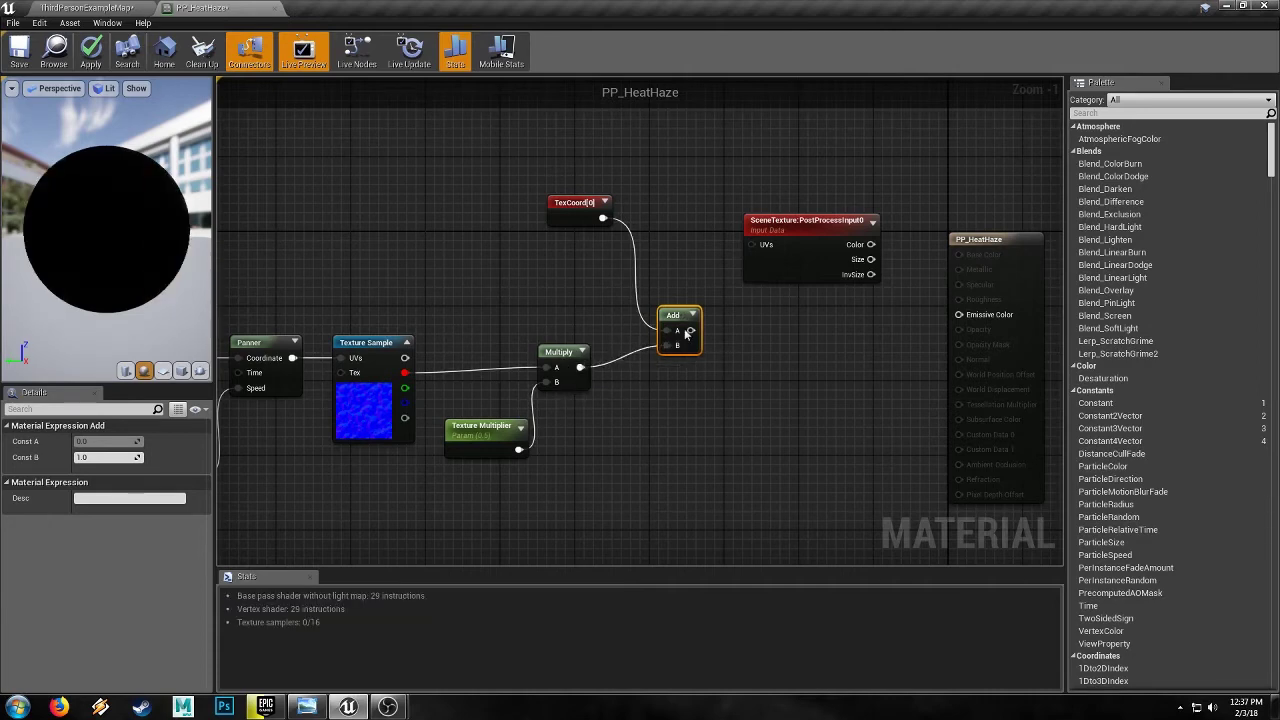
pyautogui.moveTo(697, 330); pyautogui.dragTo(761, 246)
pyautogui.moveTo(865, 348); pyautogui.dragTo(733, 346, button='right')
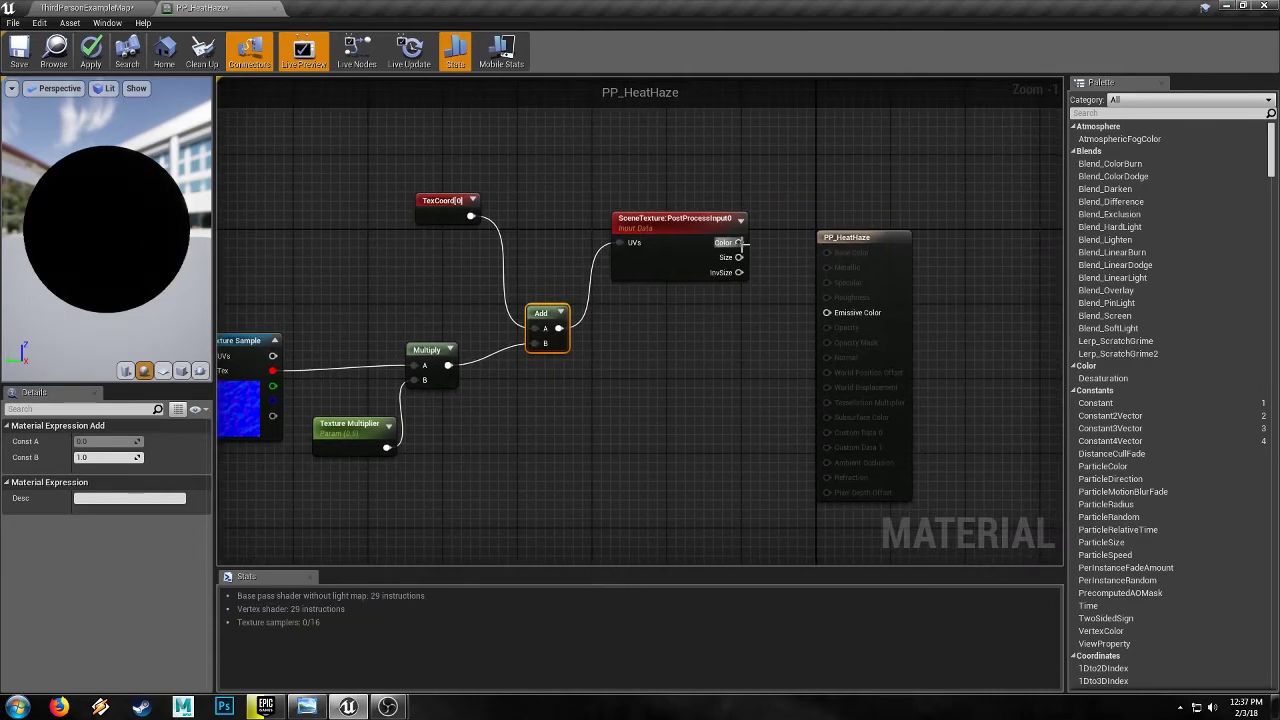
# Connect SceneTexture's Color output to the material's Emissive Color and save PP_HeatHaze.
pyautogui.moveTo(738, 243); pyautogui.dragTo(761, 265)
pyautogui.moveTo(826, 318); pyautogui.dragTo(827, 313)
pyautogui.moveTo(373, 218); pyautogui.dragTo(519, 203, button='right')
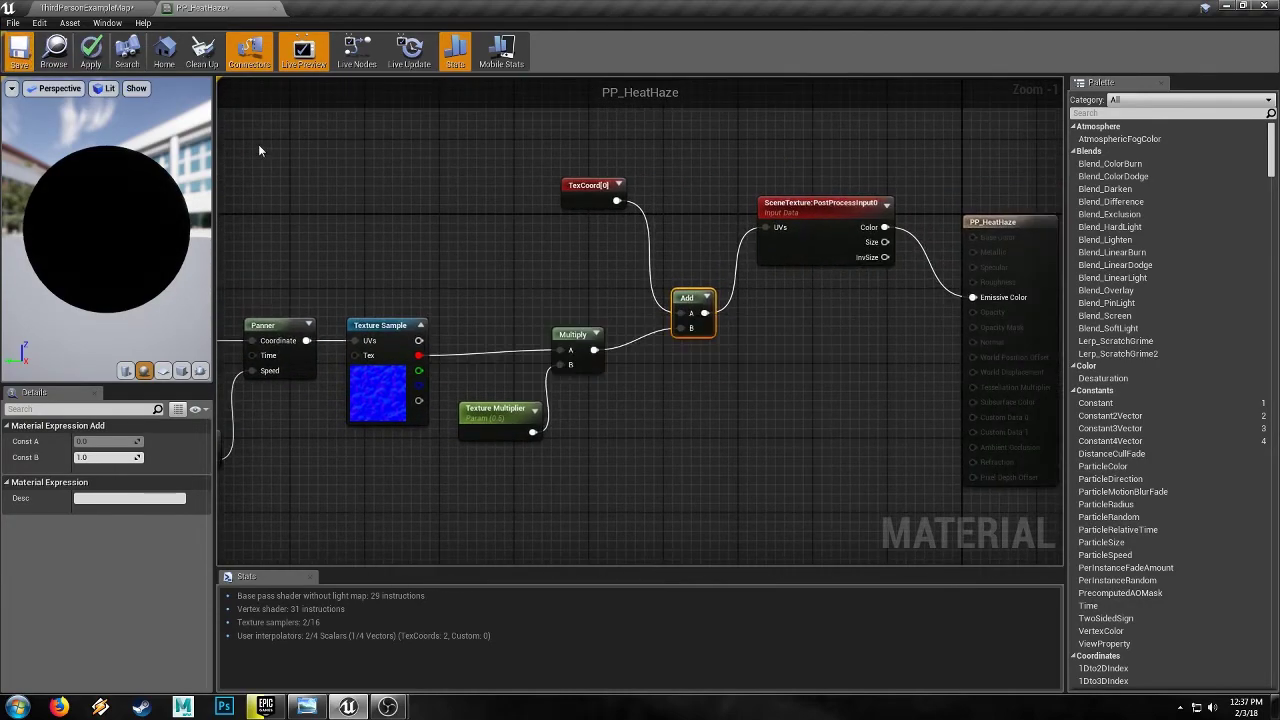
pyautogui.hotkey('ctrl', 's')
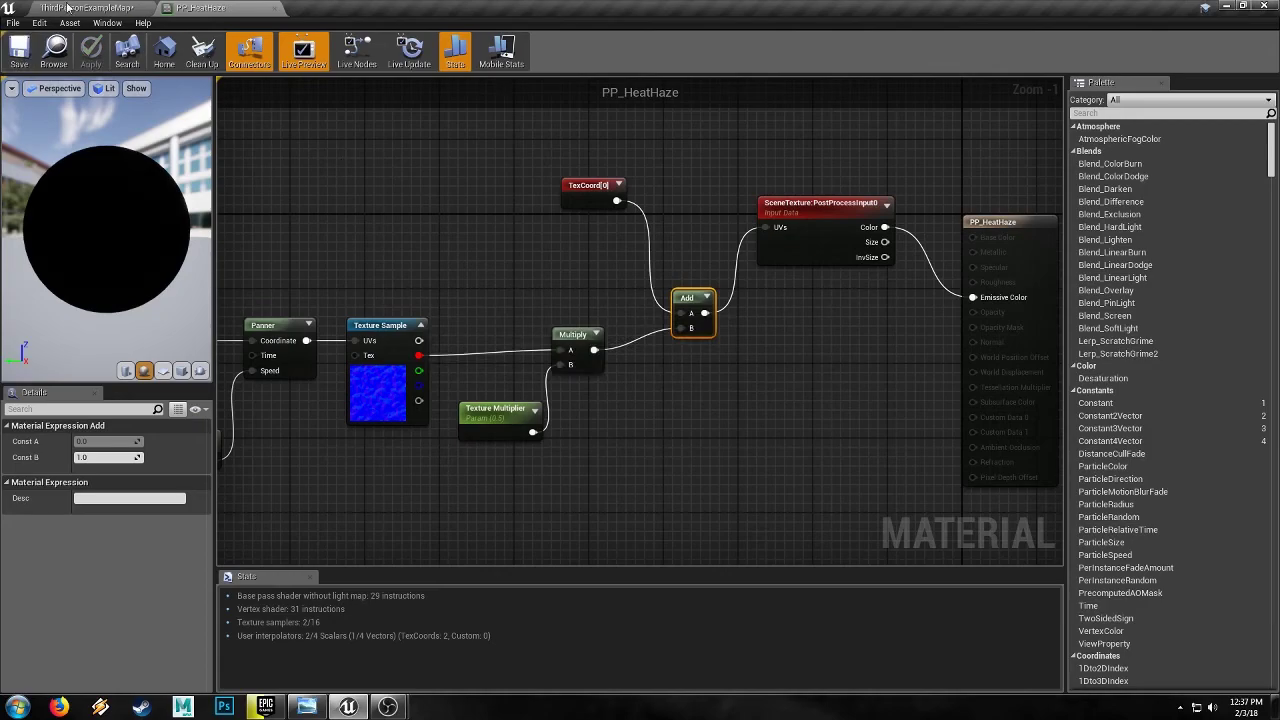
# Return to the level, open PP_HeatHaze_Inst and enable its Panner Speed and Texture Multiplier overrides.
pyautogui.click(67, 8)
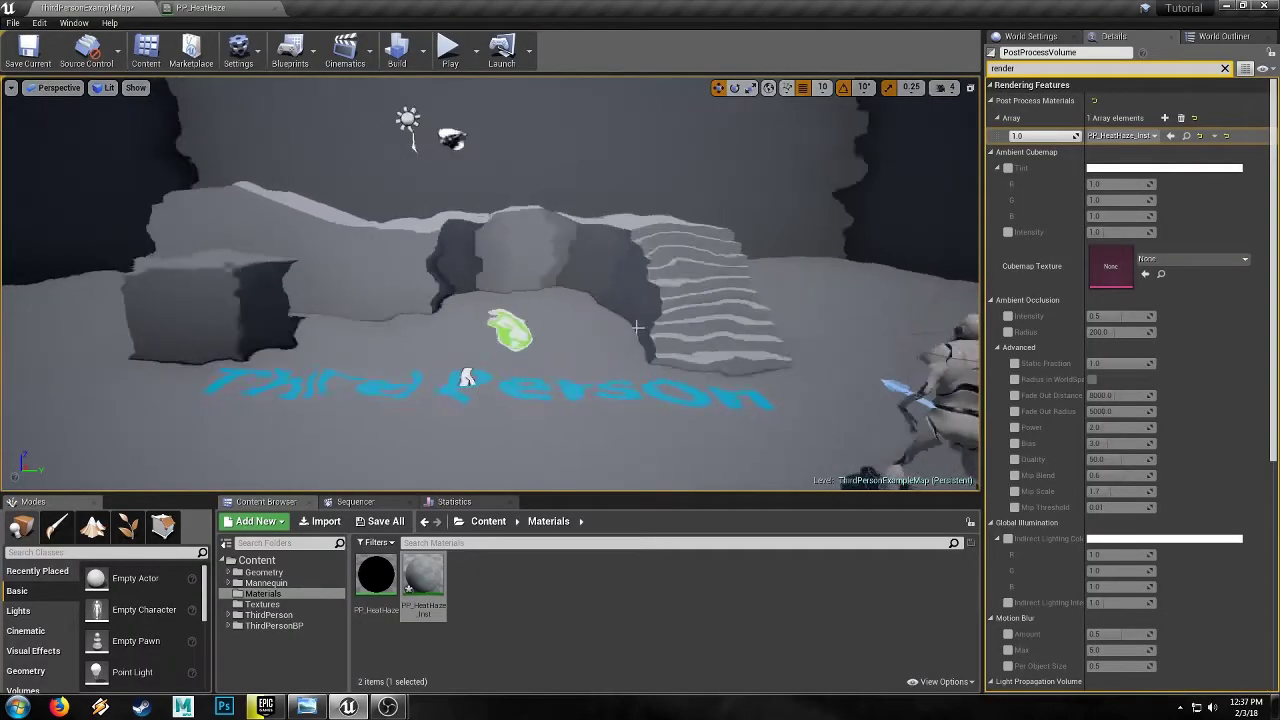
pyautogui.moveTo(636, 328); pyautogui.dragTo(660, 280, button='right')
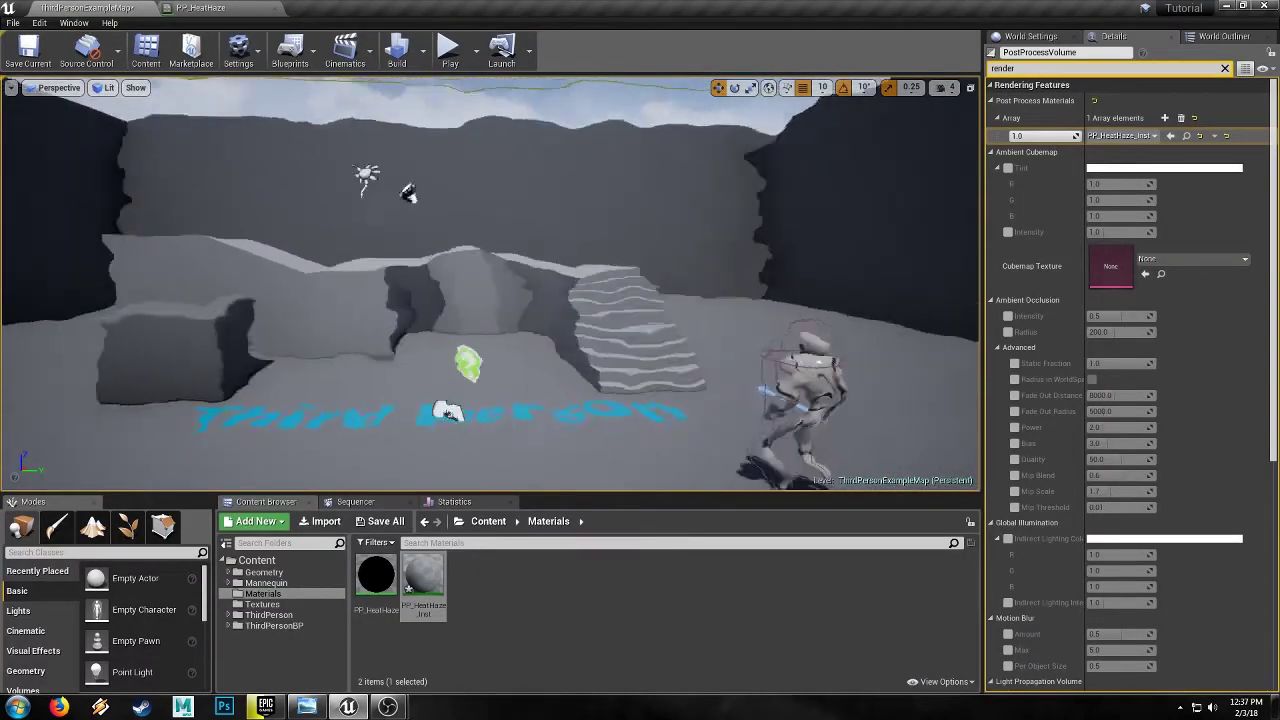
pyautogui.doubleClick(424, 580)
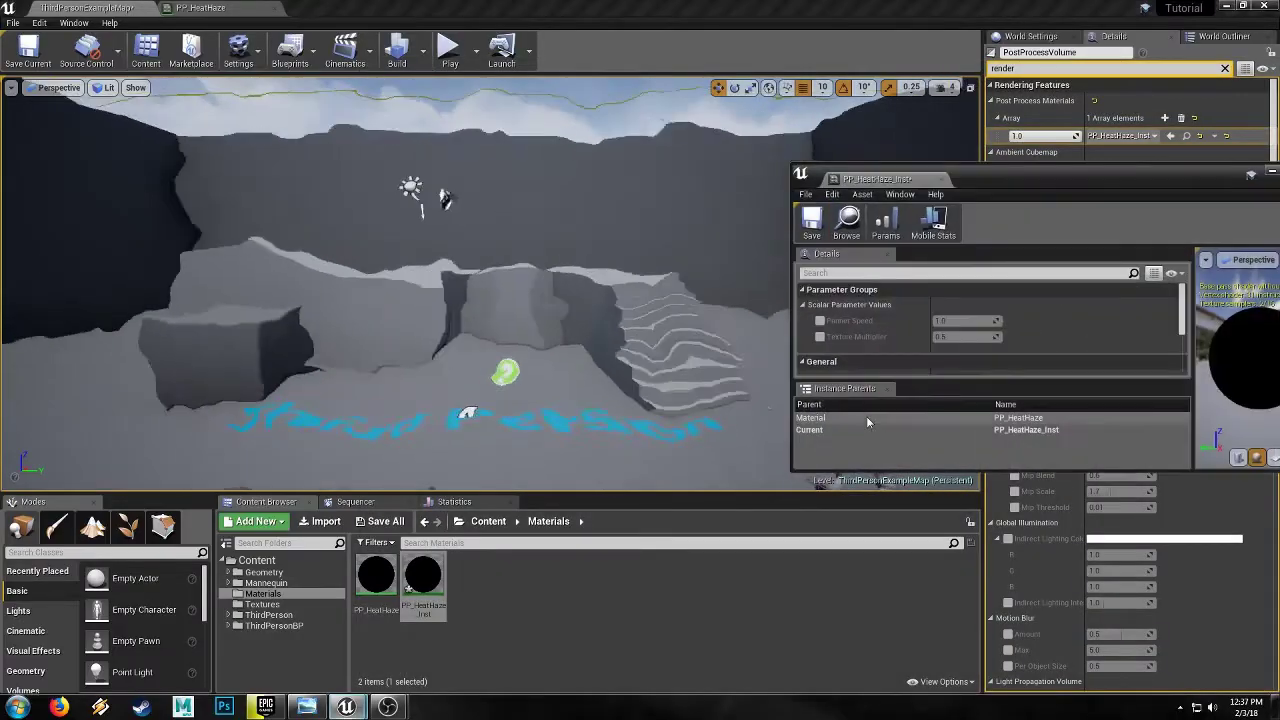
pyautogui.click(820, 320)
pyautogui.click(820, 336)
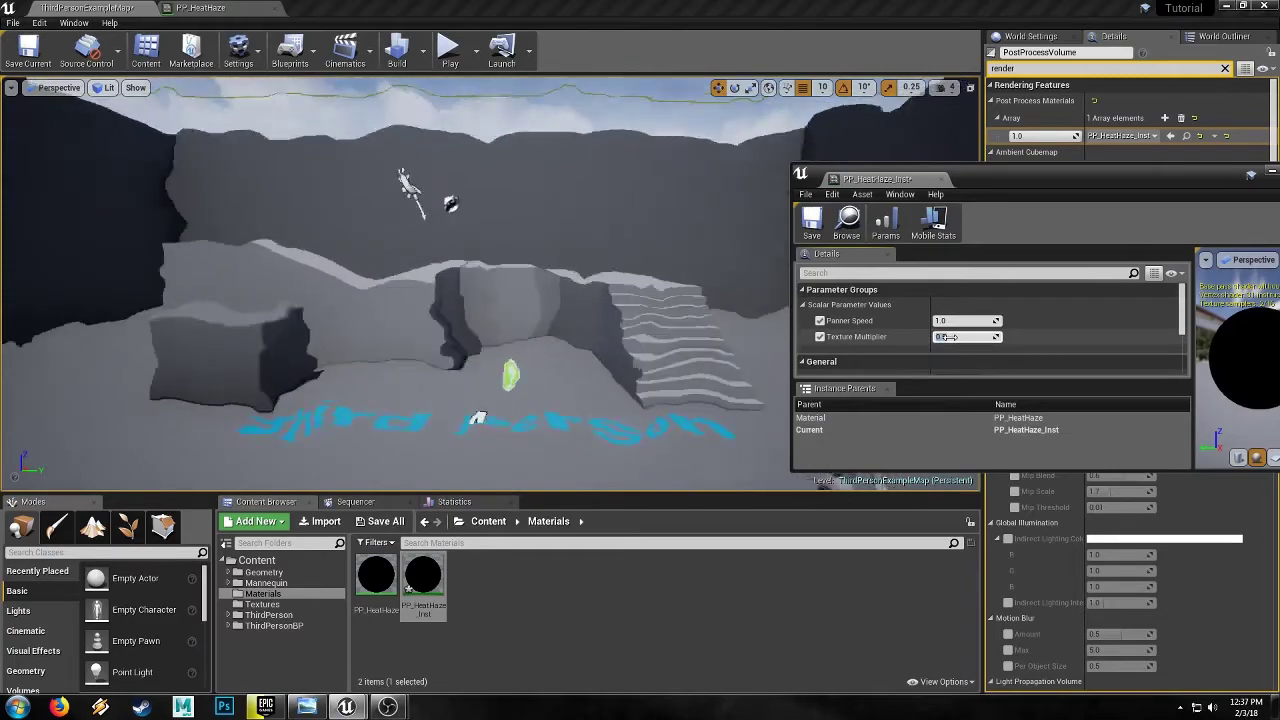
# Try Texture Multiplier values of 2, 5, 0.1 and 0.01 in the material instance.
pyautogui.write('2')
pyautogui.press('Return')
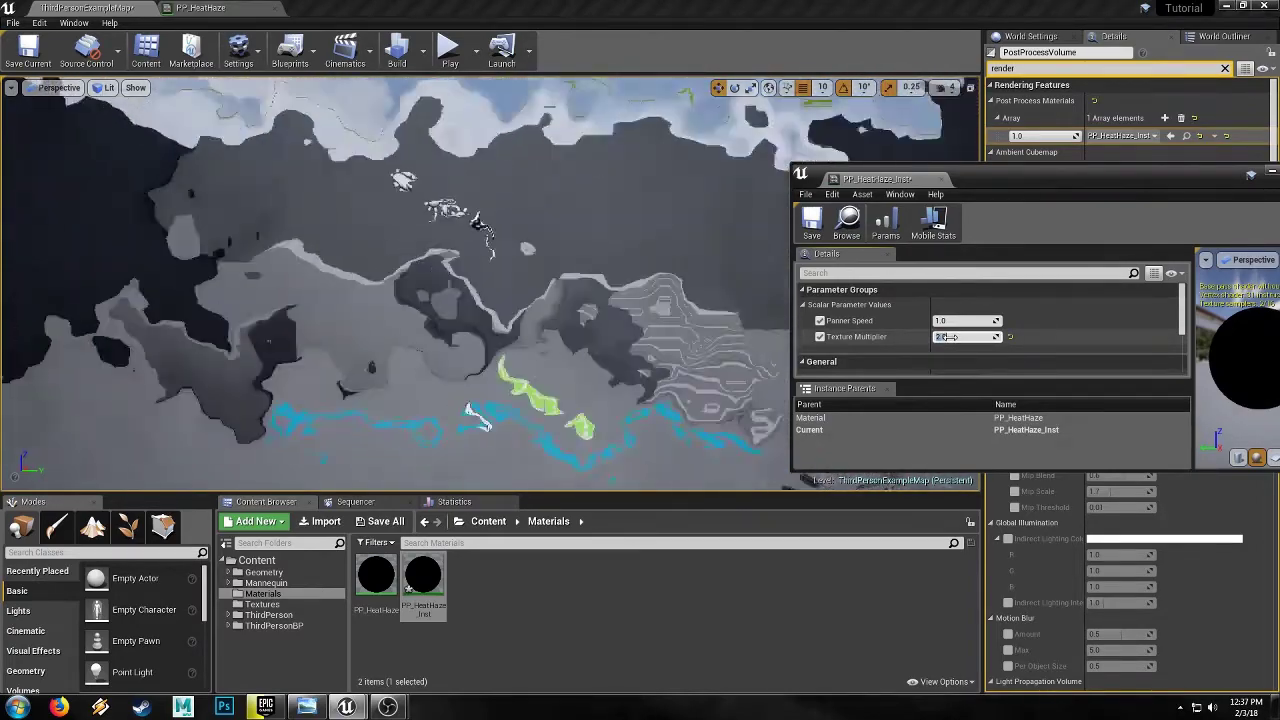
pyautogui.write('5')
pyautogui.press('Return')
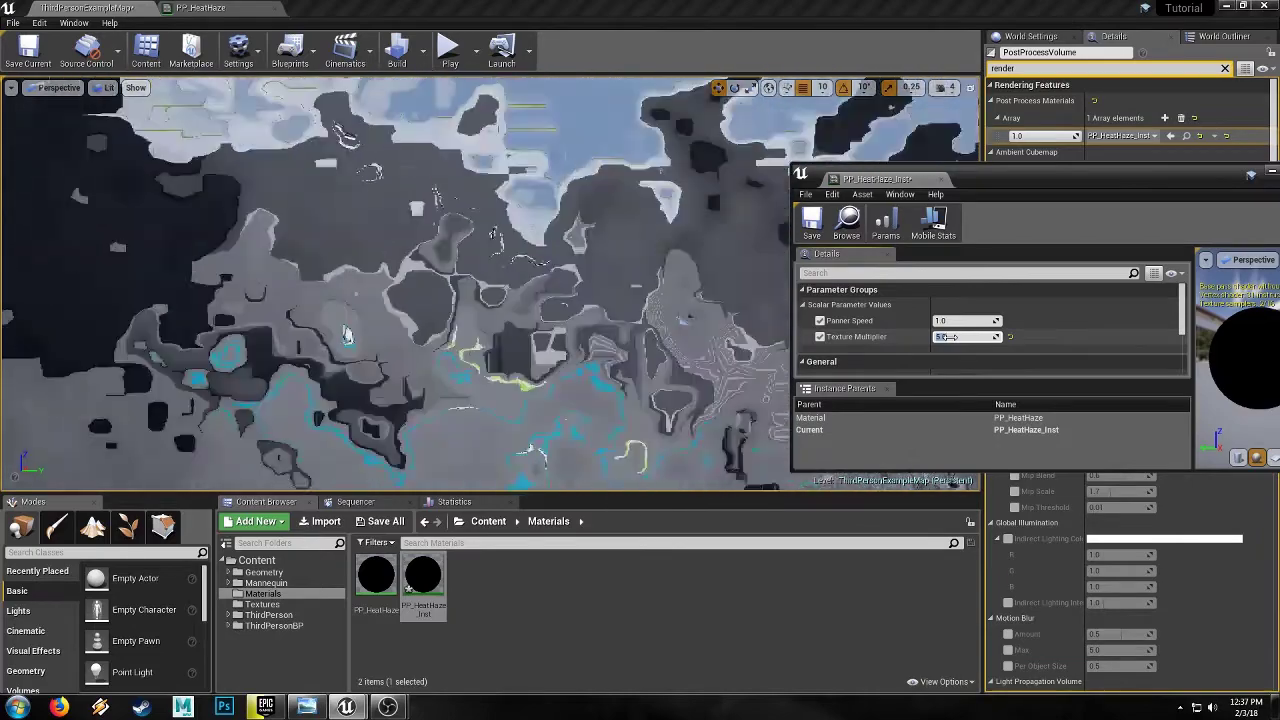
pyautogui.write('0.1')
pyautogui.press('Return')
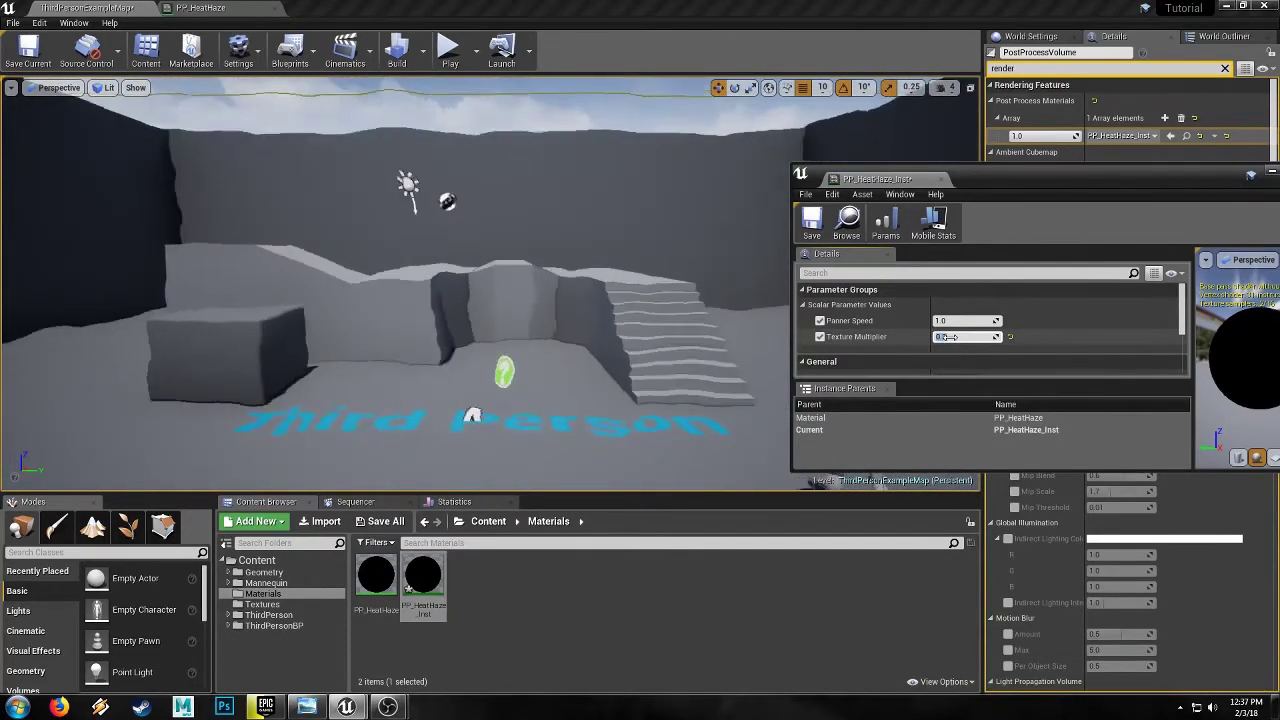
pyautogui.write('0.01')
pyautogui.press('Return')
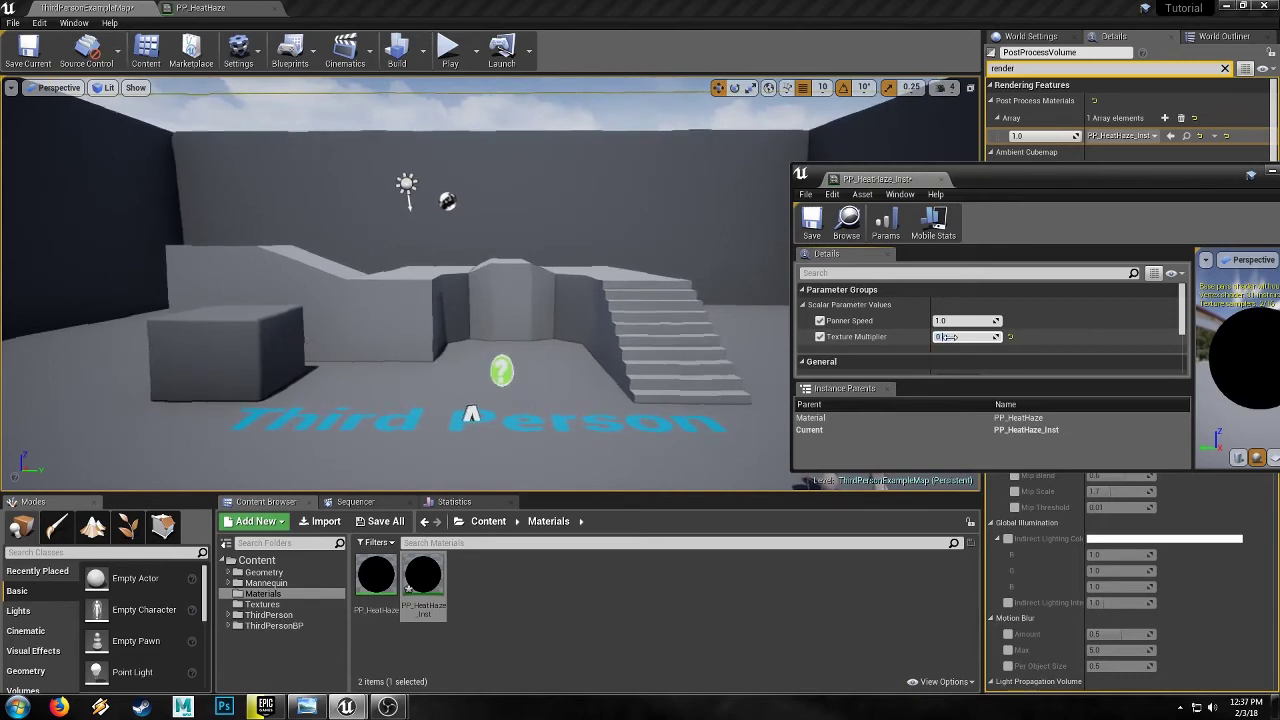
# Set the instance's Texture Multiplier to 0.2 and its Panner Speed to 0.01.
pyautogui.click(946, 337)
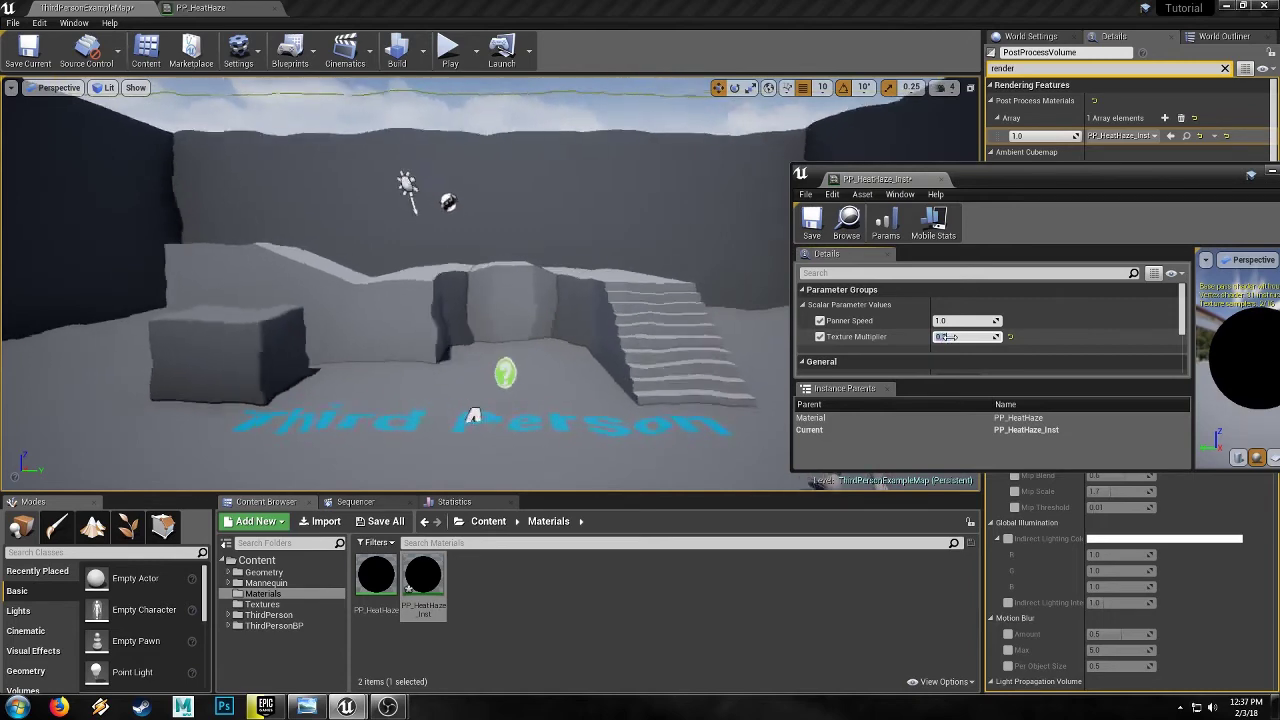
pyautogui.click(946, 321)
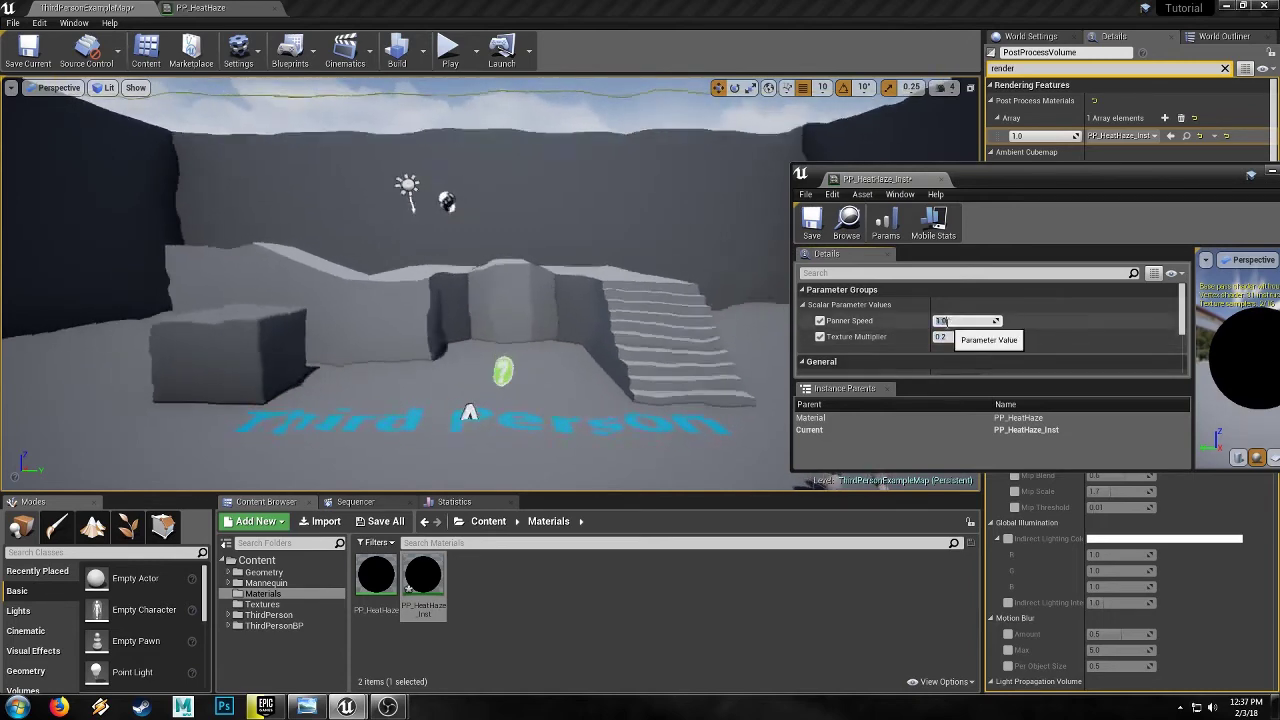
pyautogui.write('0')
pyautogui.press('Return')
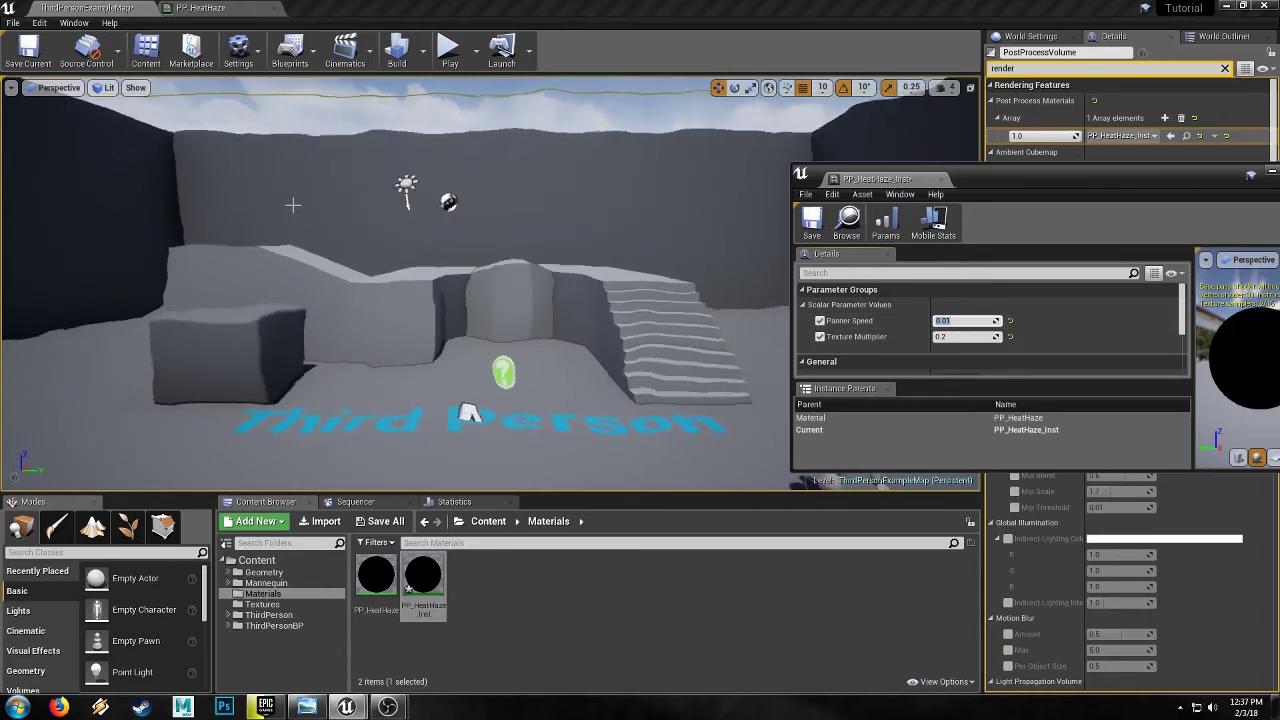
# In the PP_HeatHaze graph, move the Panner Speed parameter away from the Panner and place a copy of it directly below.
pyautogui.click(232, 9)
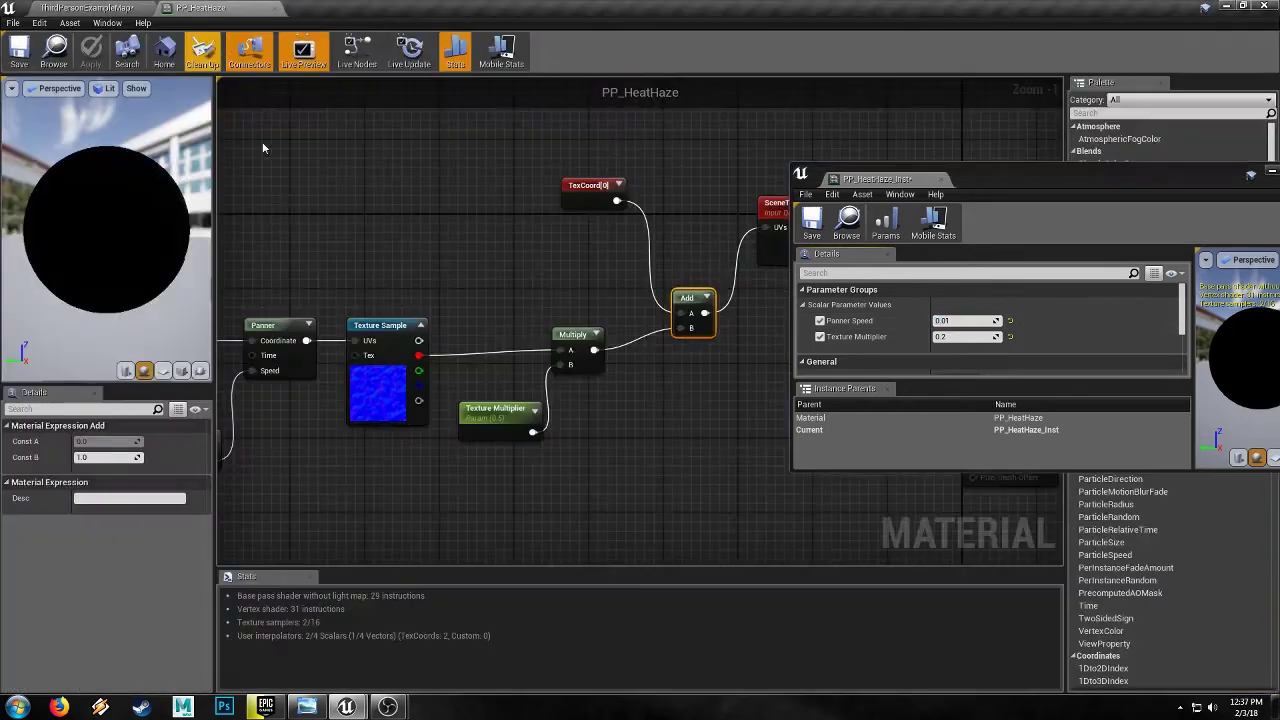
pyautogui.moveTo(383, 257); pyautogui.dragTo(619, 188, button='right')
pyautogui.click(508, 258)
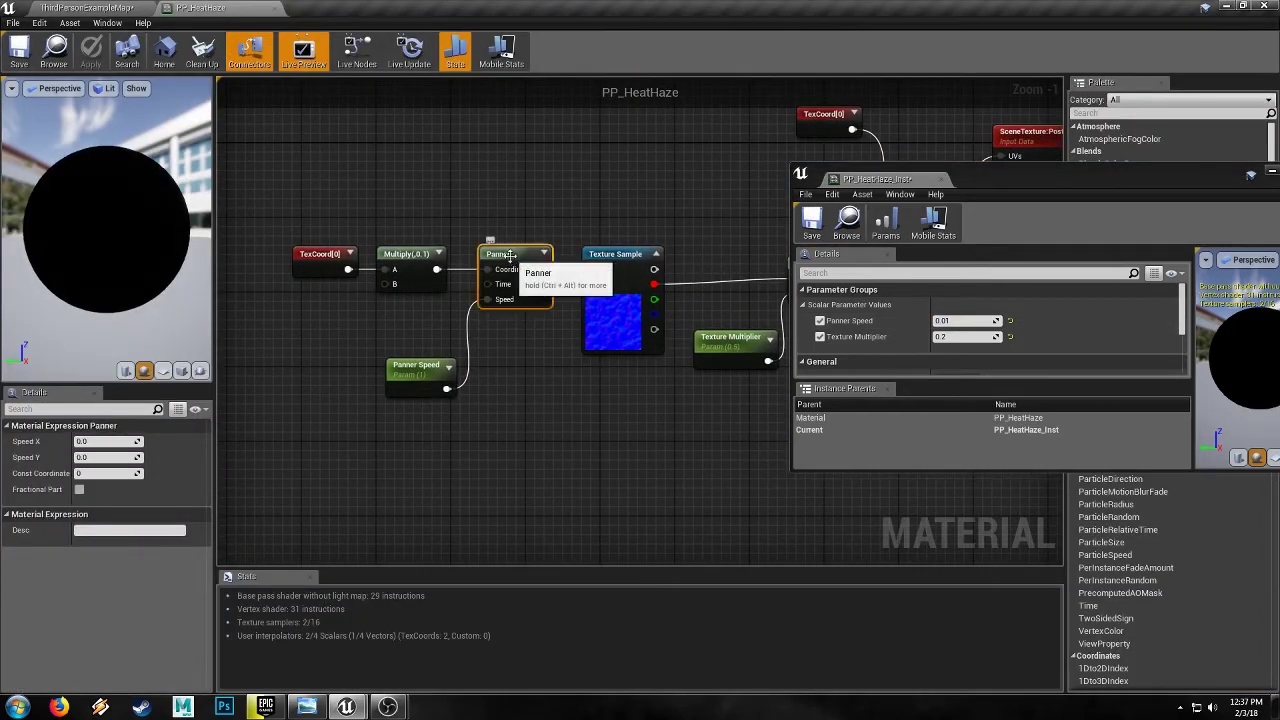
pyautogui.moveTo(526, 428); pyautogui.dragTo(581, 422, button='right')
pyautogui.moveTo(470, 366); pyautogui.dragTo(368, 366)
pyautogui.click(449, 394)
pyautogui.click(370, 369)
pyautogui.hotkey('ctrl', 'c')
pyautogui.hotkey('ctrl', 'v')
pyautogui.moveTo(388, 440); pyautogui.dragTo(370, 421)
# Rename the original speed parameter Panner Speed X and its copy Panner Speed Y.
pyautogui.click(364, 366)
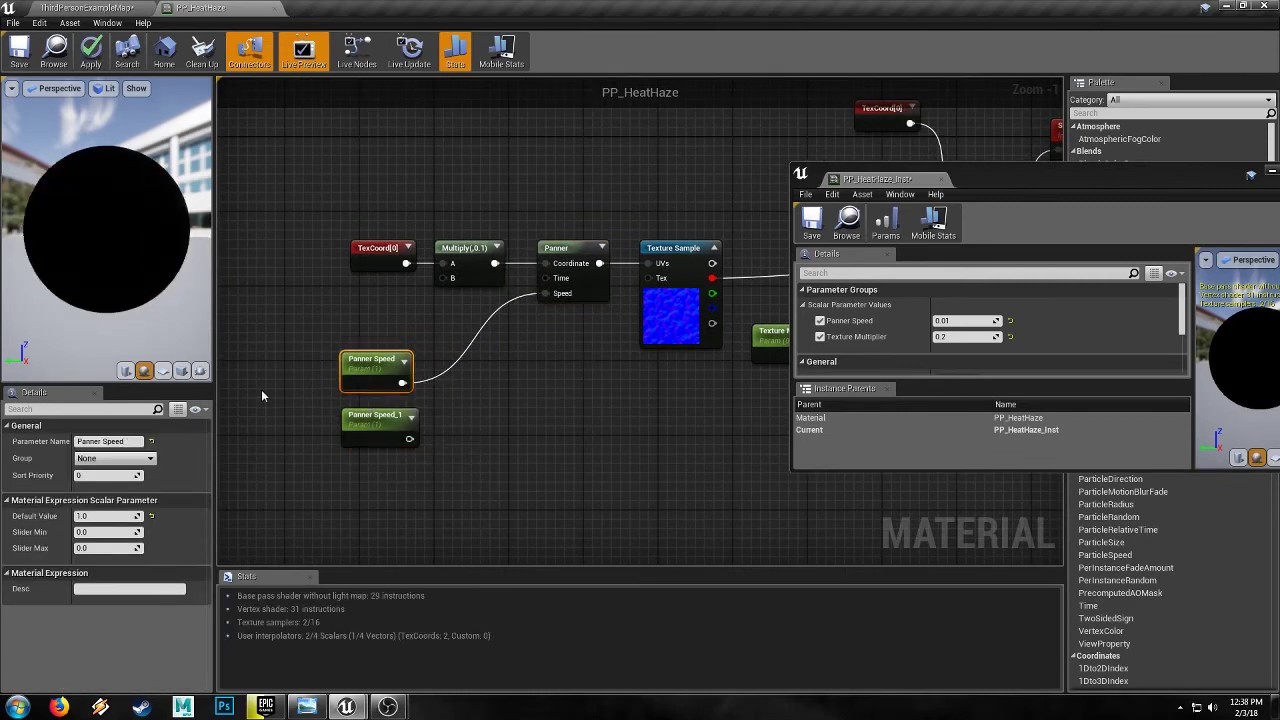
pyautogui.click(140, 441)
pyautogui.write('X')
pyautogui.press('Return')
pyautogui.click(360, 418)
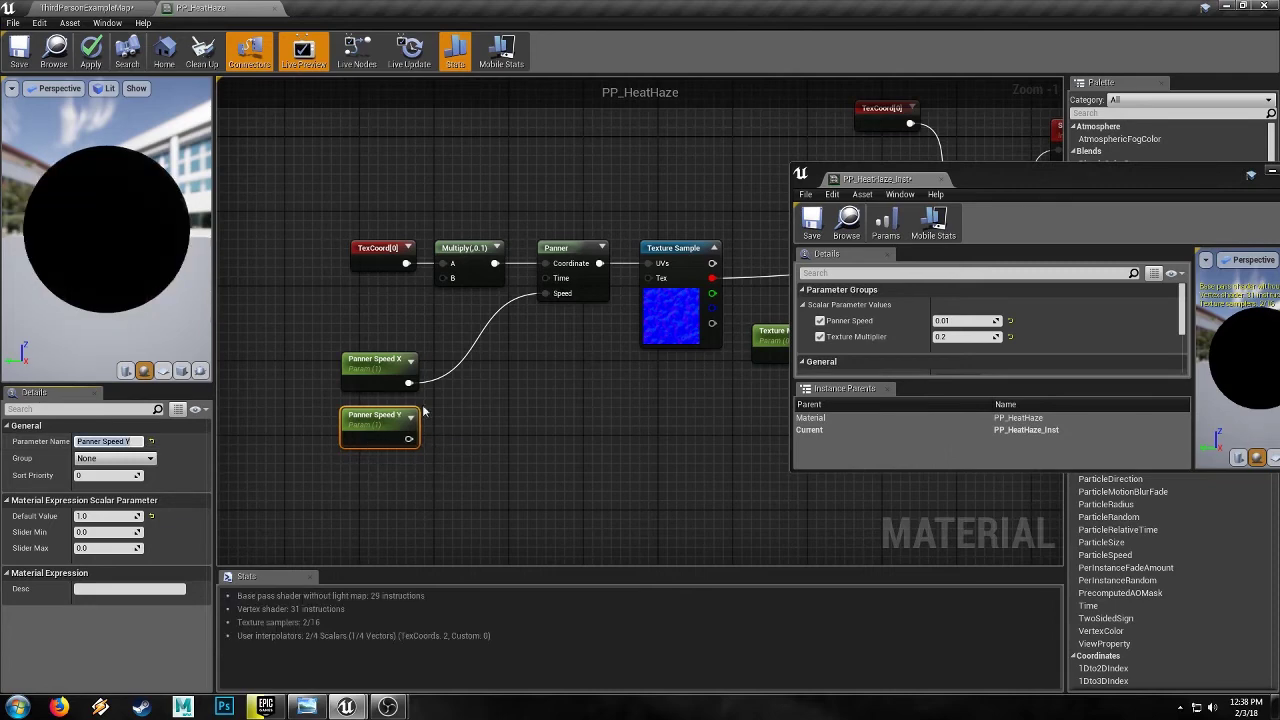
# Combine Panner Speed X and Panner Speed Y with an AppendVector node feeding the Panner's Speed input, and save the material.
pyautogui.moveTo(408, 382); pyautogui.dragTo(472, 396)
pyautogui.write('app')
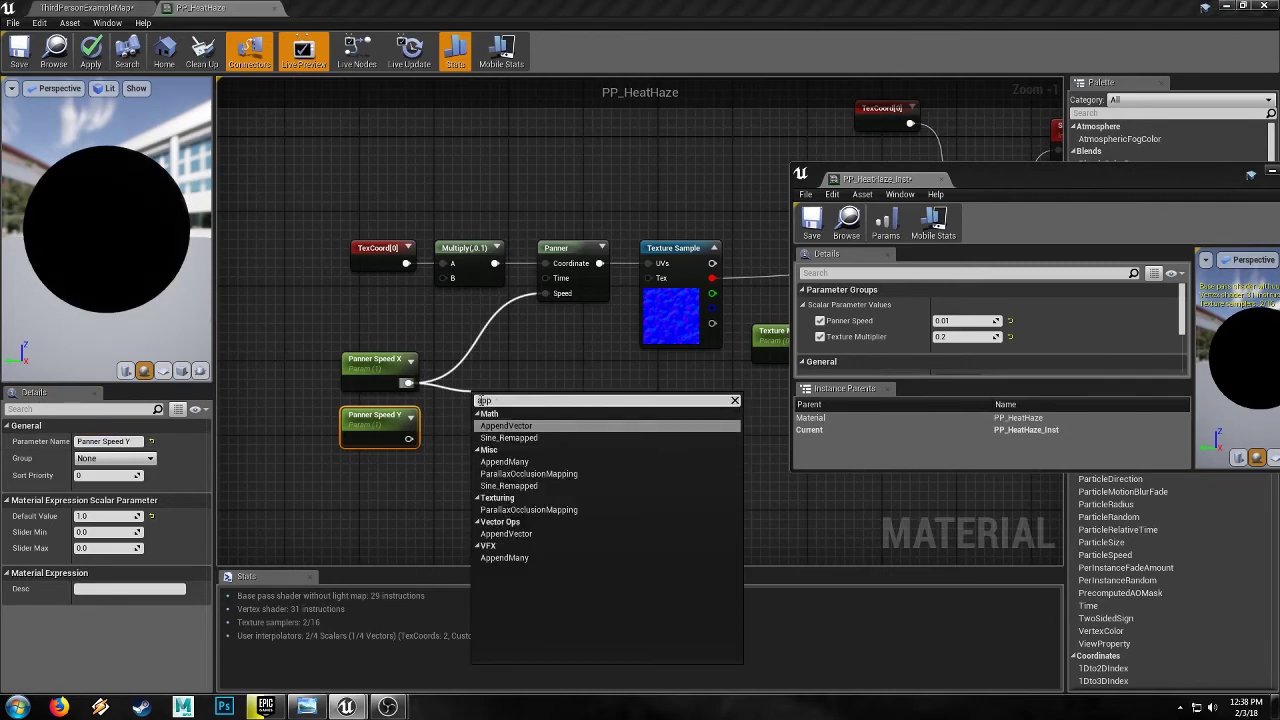
pyautogui.click(497, 425)
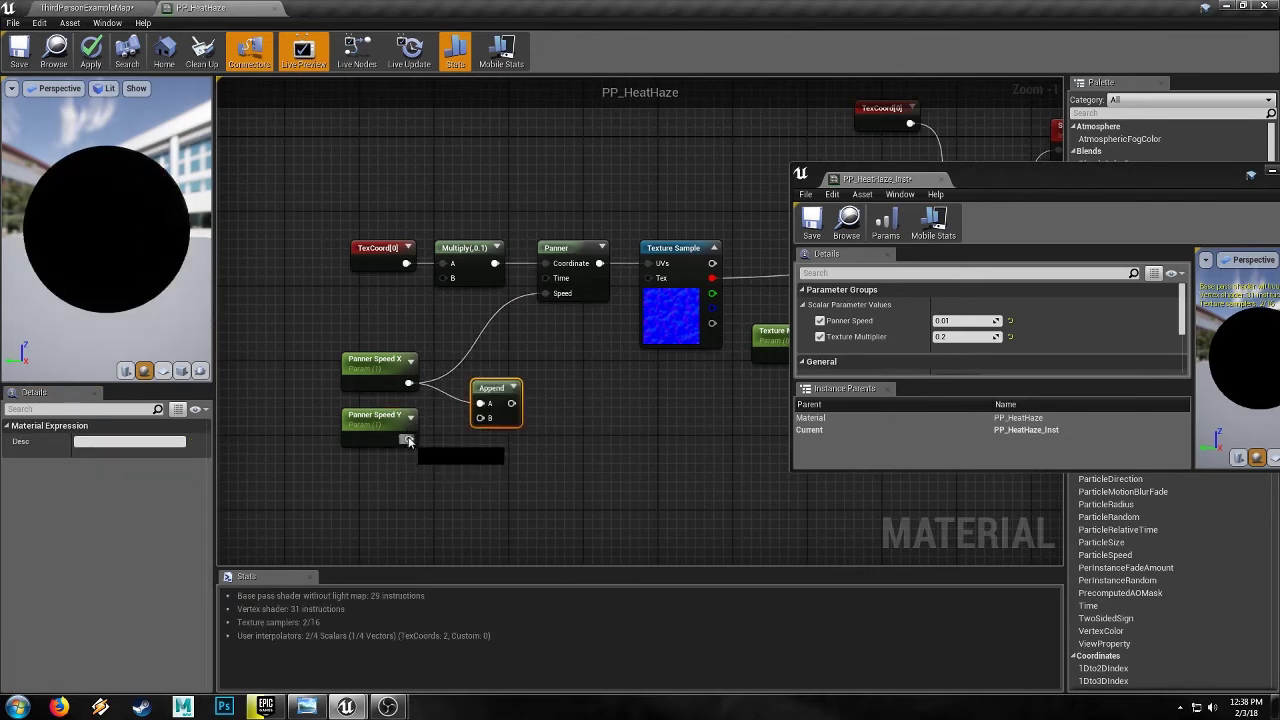
pyautogui.moveTo(480, 422); pyautogui.dragTo(535, 300)
pyautogui.click(511, 368)
pyautogui.moveTo(511, 403); pyautogui.dragTo(474, 383)
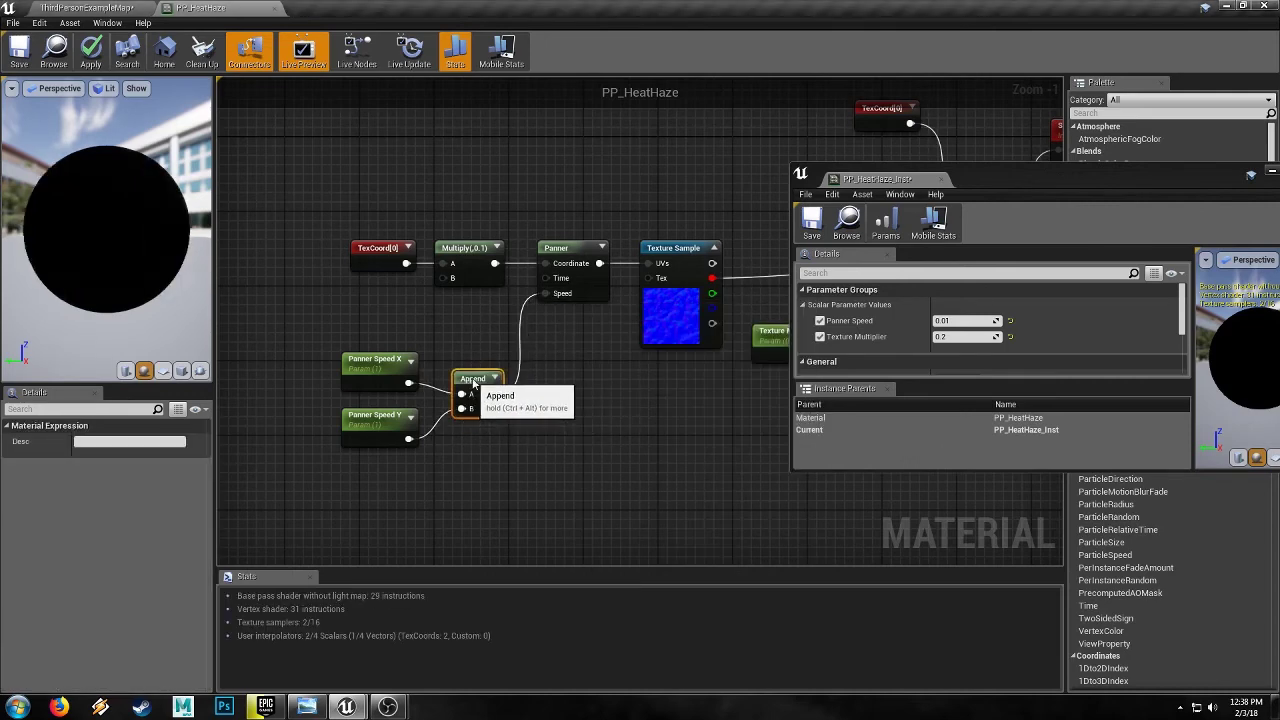
pyautogui.click(16, 58)
# Back in the level, enable the instance's Panner Speed Y override at 0.01 and set Panner Speed X to 0.0.
pyautogui.click(104, 7)
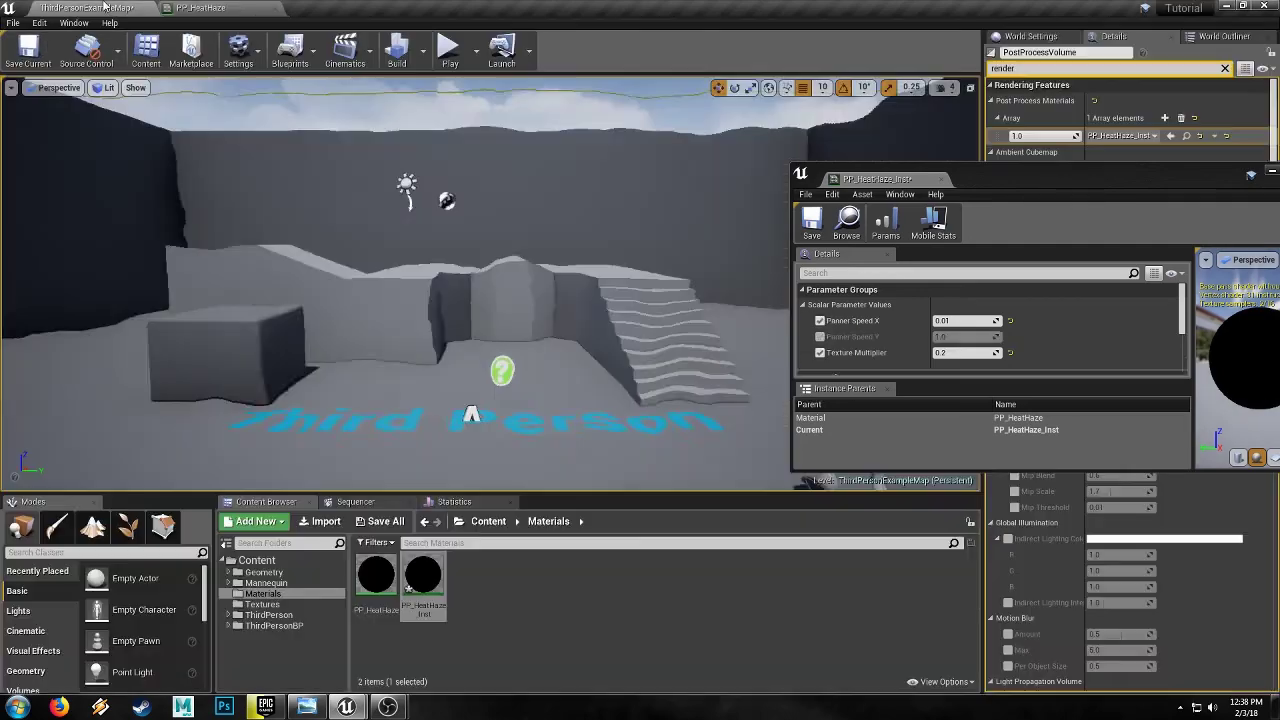
pyautogui.click(820, 336)
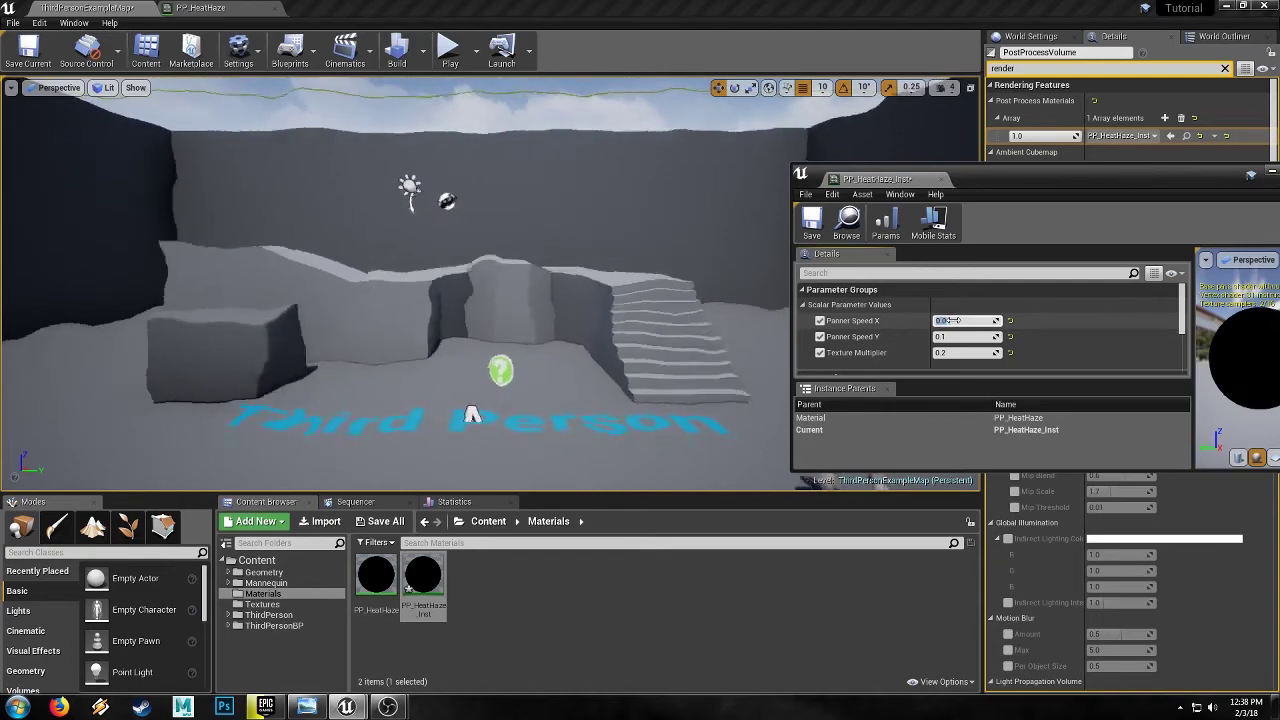
pyautogui.write('0.0')
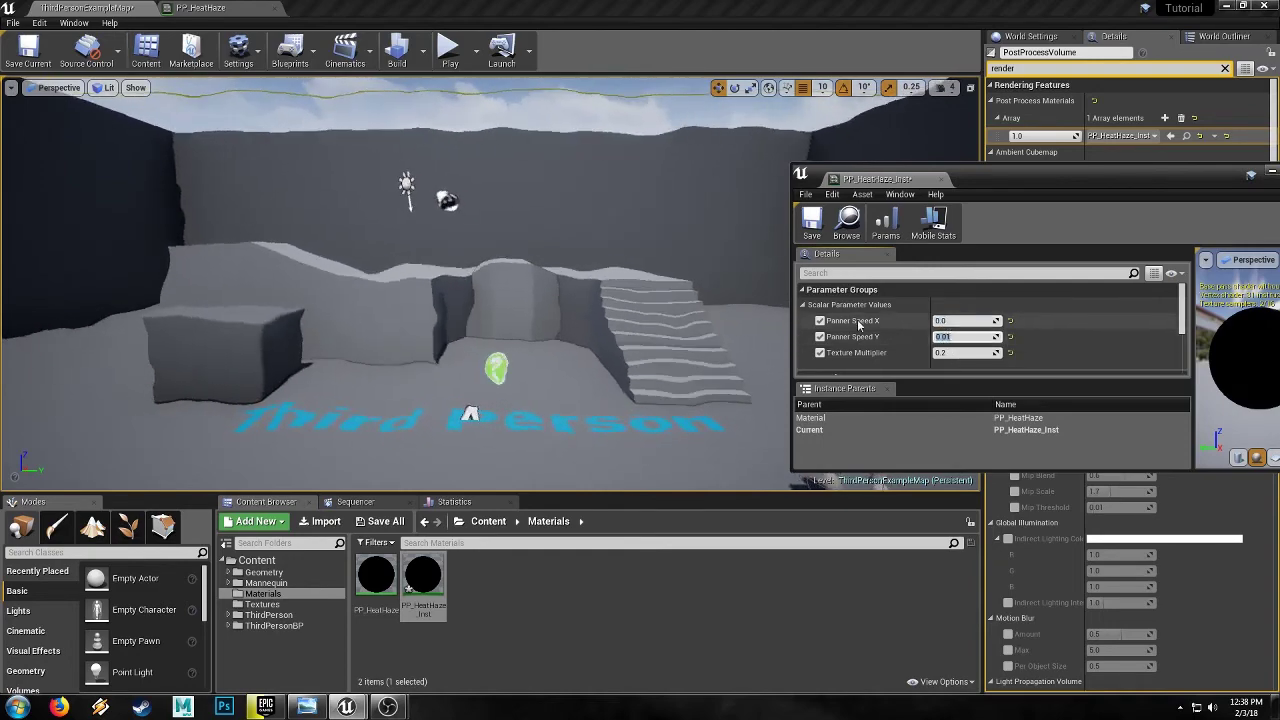
# Dock the PP_HeatHaze_Inst editor alongside the other open editors and return to the level.
pyautogui.moveTo(650, 300); pyautogui.dragTo(712, 303, button='right')
pyautogui.press('s')
pyautogui.moveTo(908, 181); pyautogui.dragTo(434, 5)
pyautogui.click(92, 6)
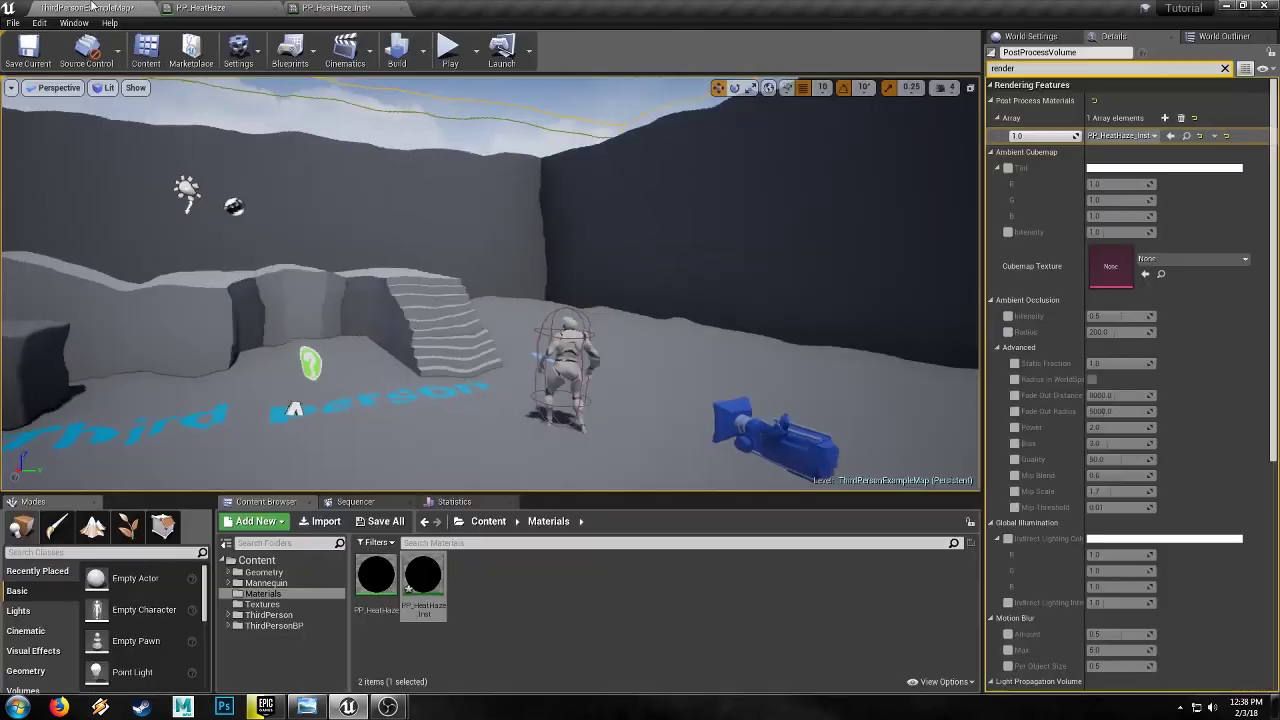
# Play the level and run the character around to examine the heat haze distortion on the walls, stairs and floor text.
pyautogui.click(449, 60)
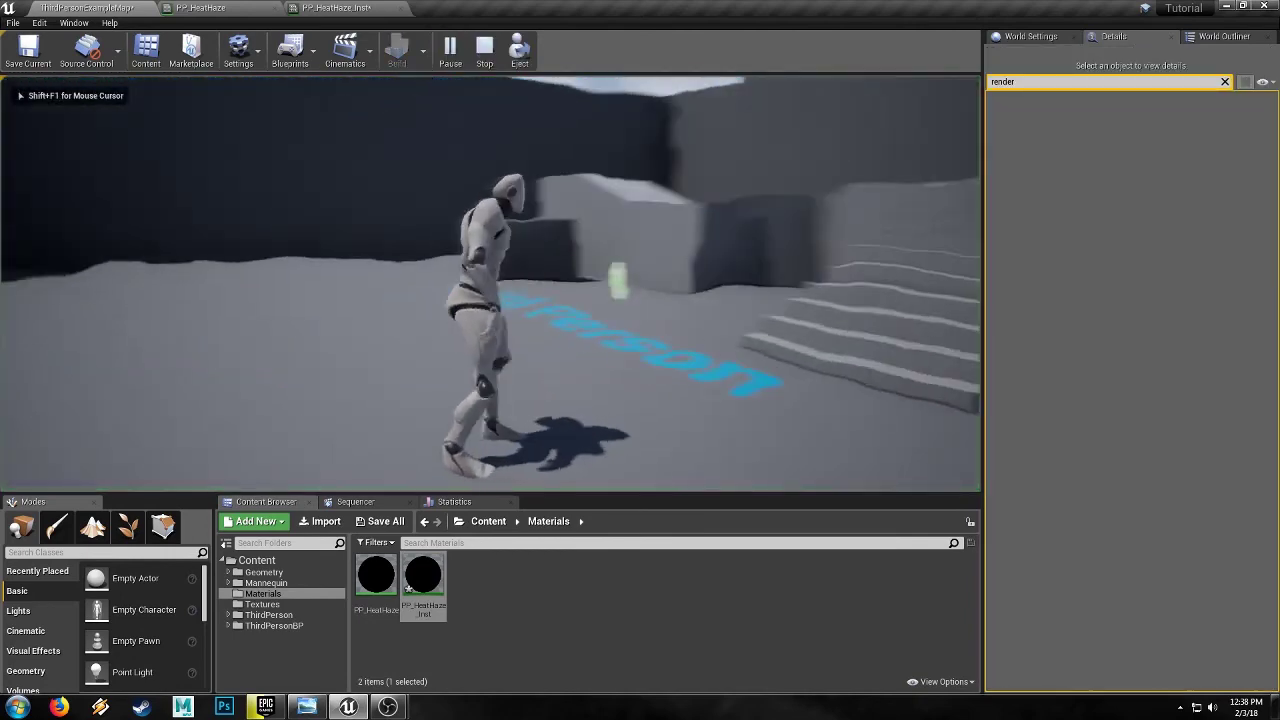
pyautogui.press('w')
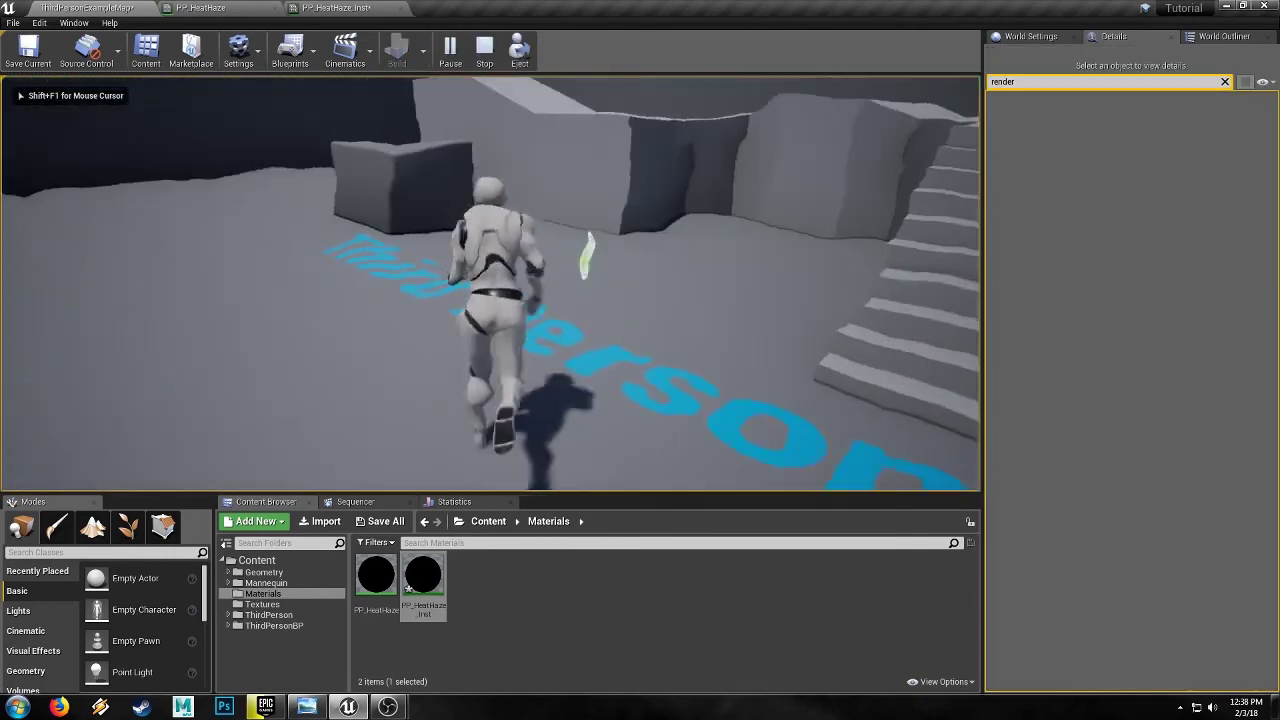
pyautogui.press('d')
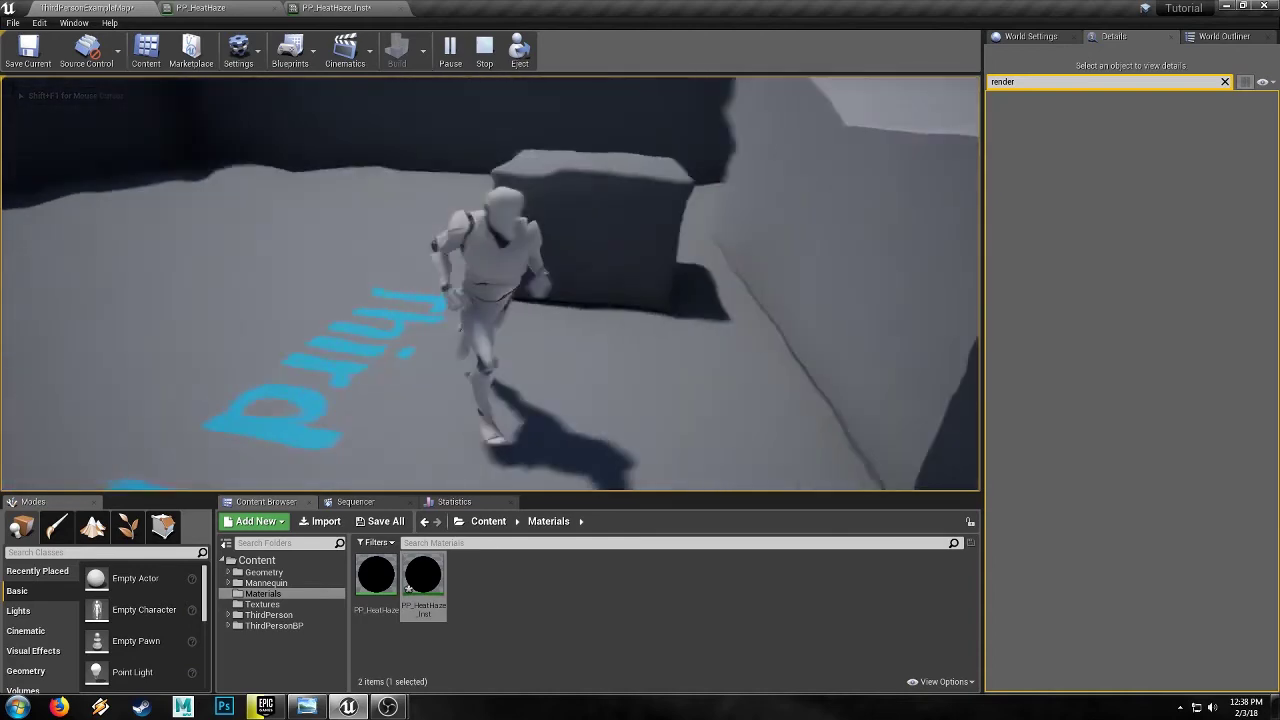
pyautogui.press('w')
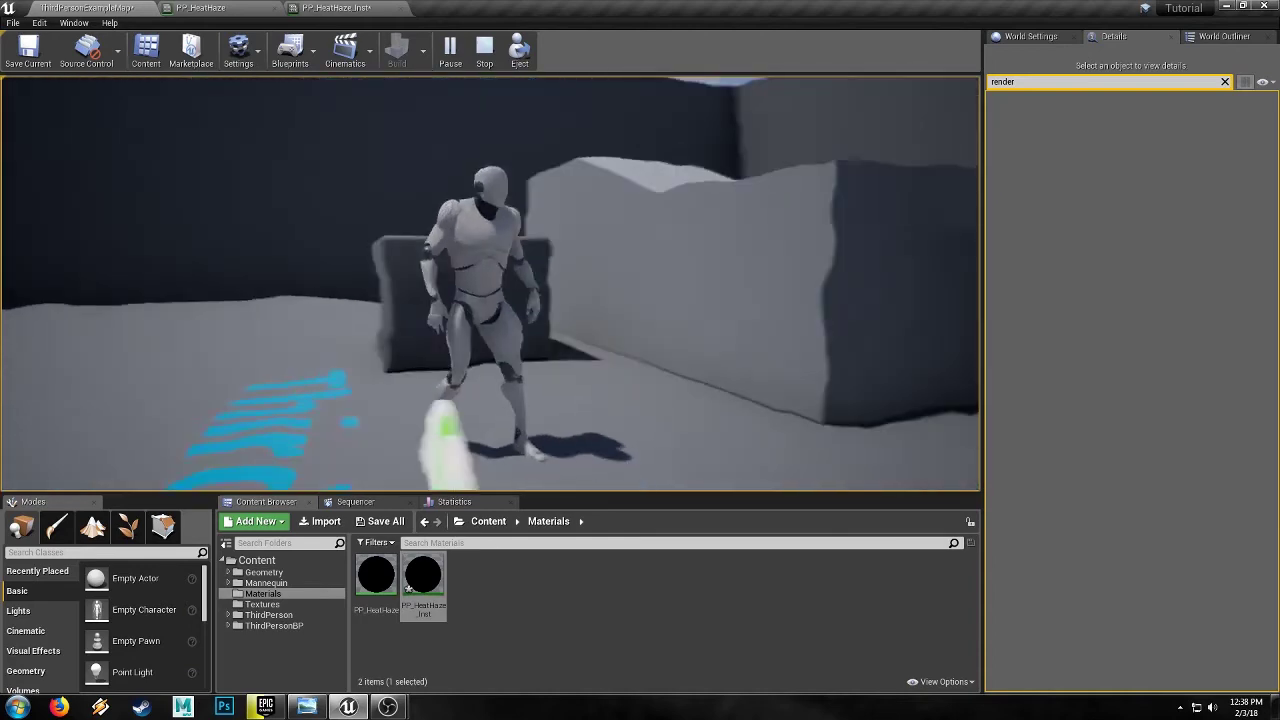
pyautogui.press('w')
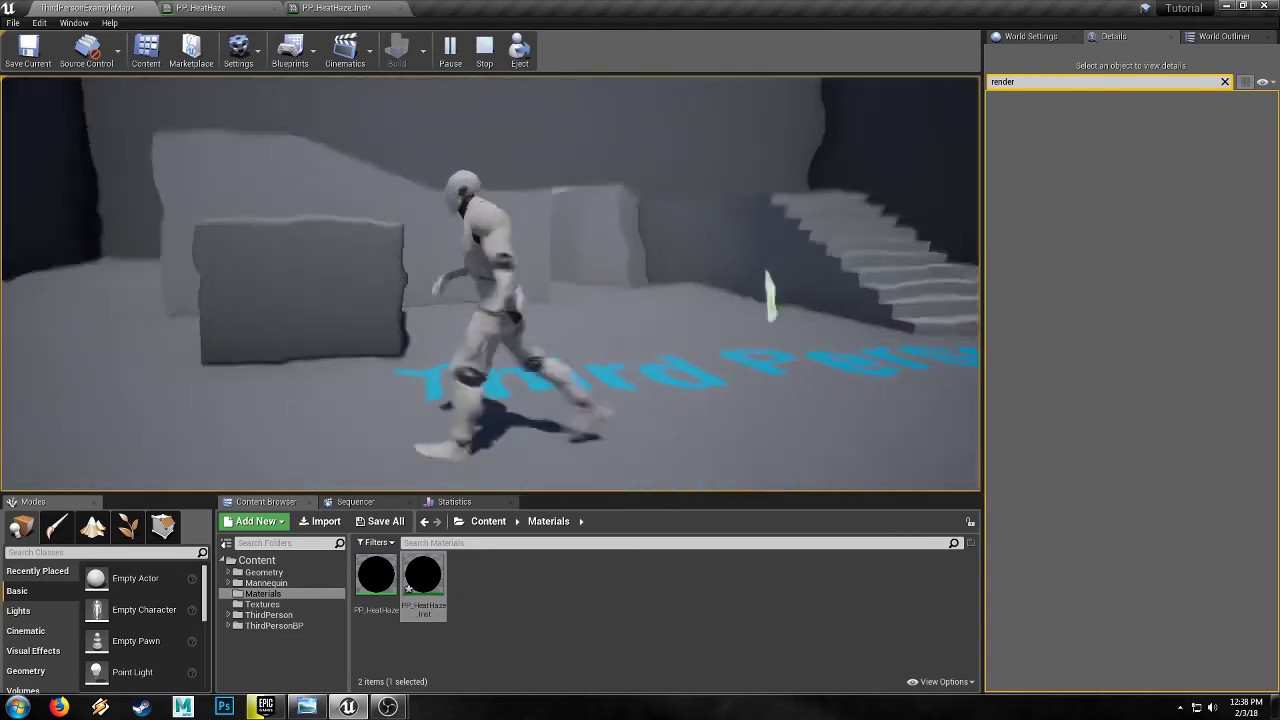
pyautogui.press('s')
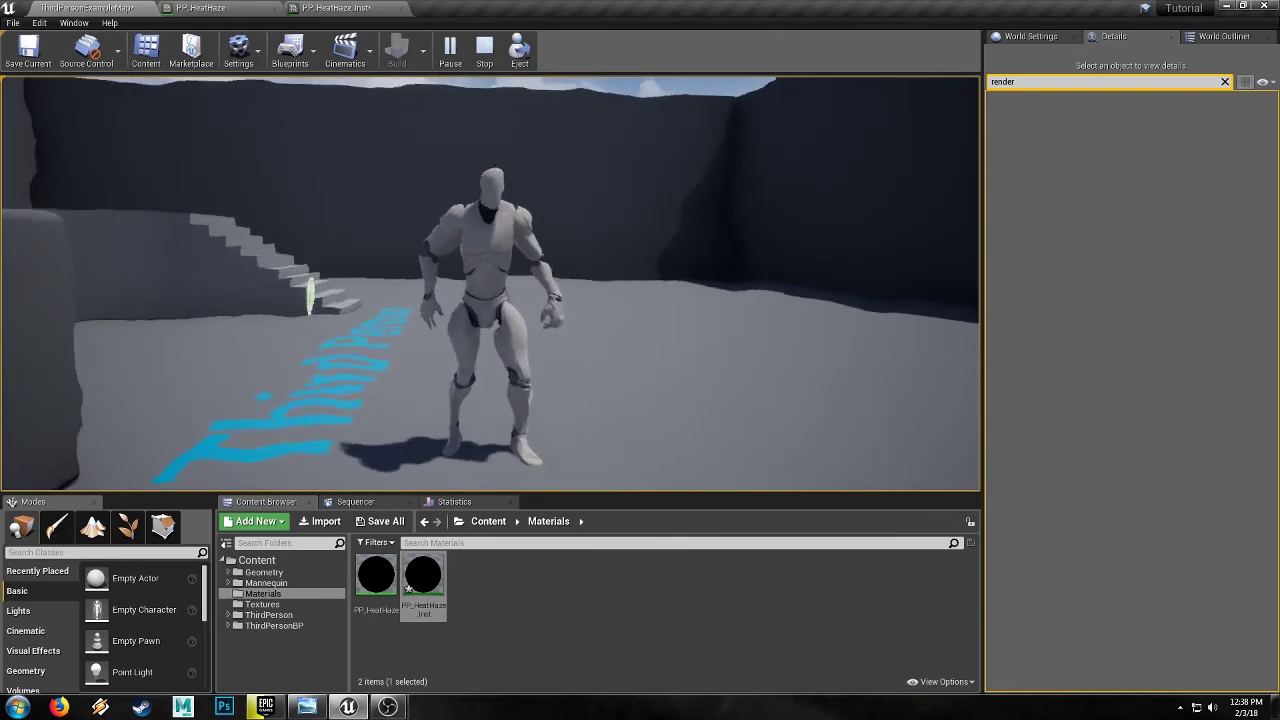
pyautogui.press('w')
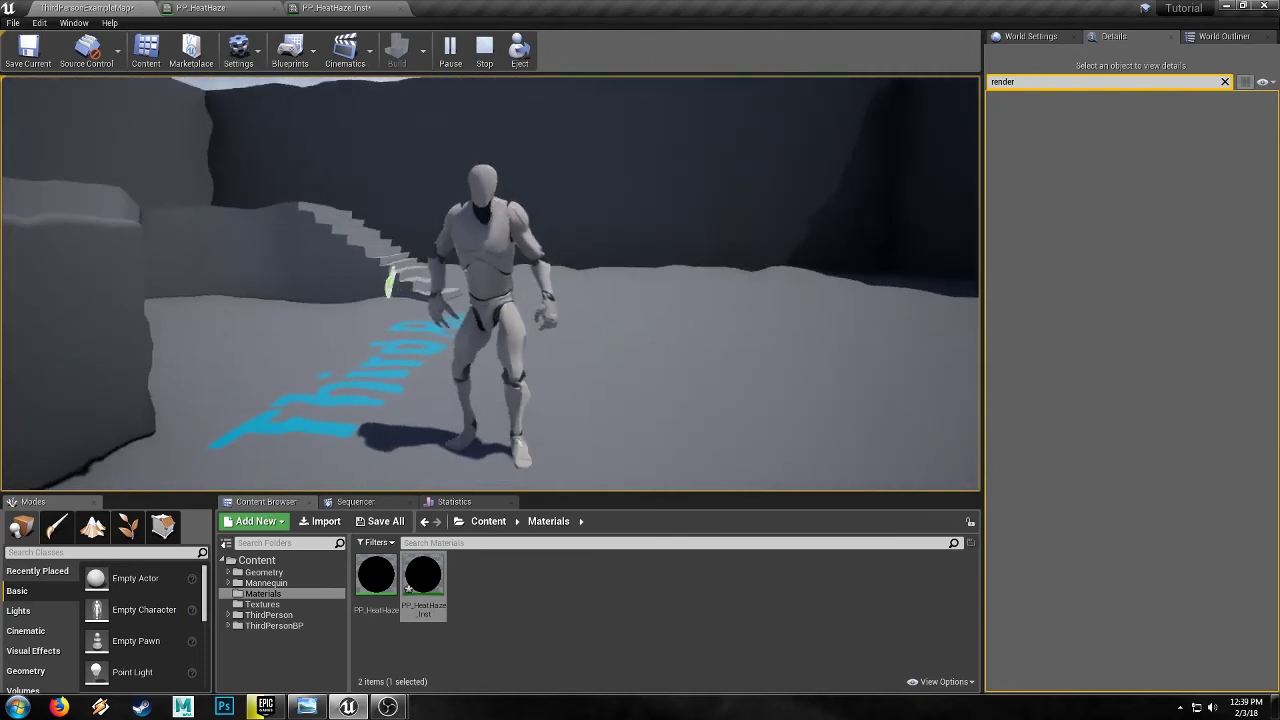
pyautogui.press('w')
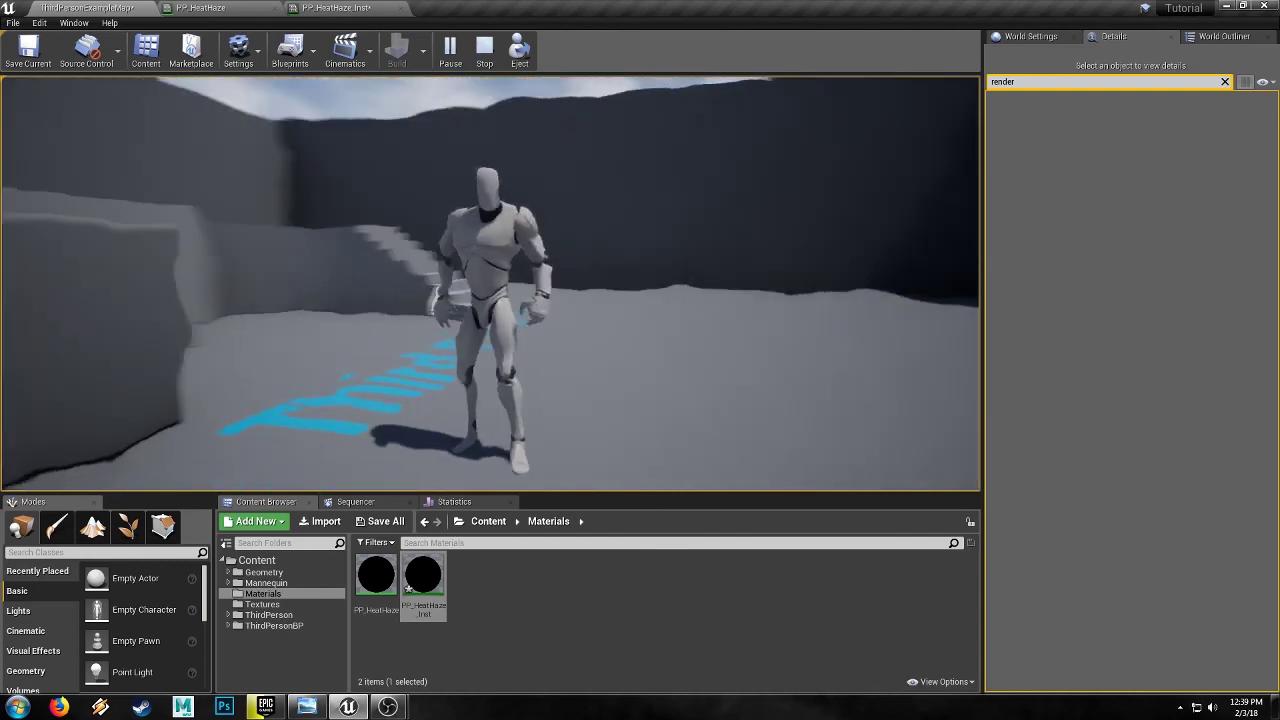
pyautogui.press('w')
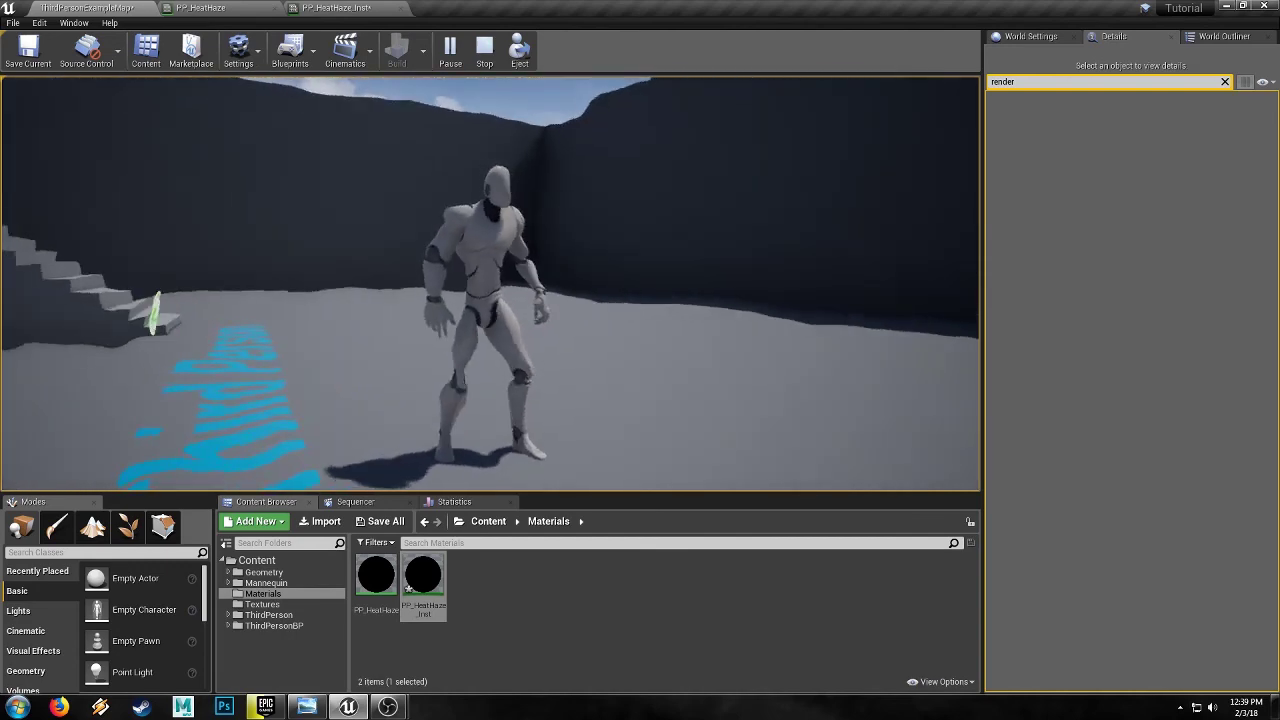